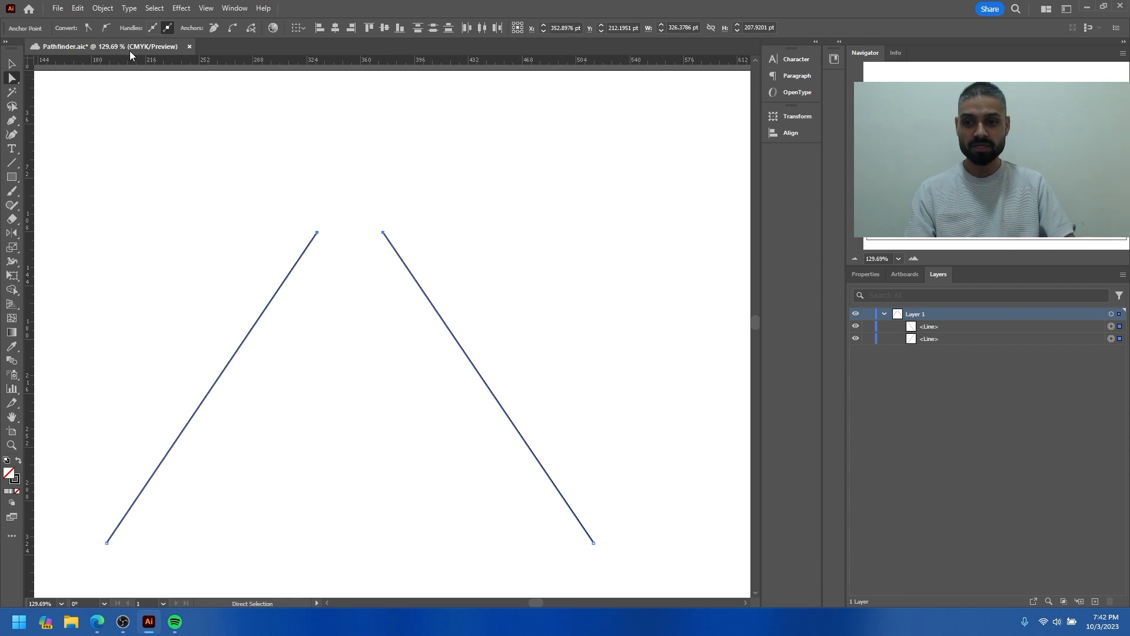
- Try joining the upper end points of the two slanted lines
click(103, 9)
mouse_move(186, 309)
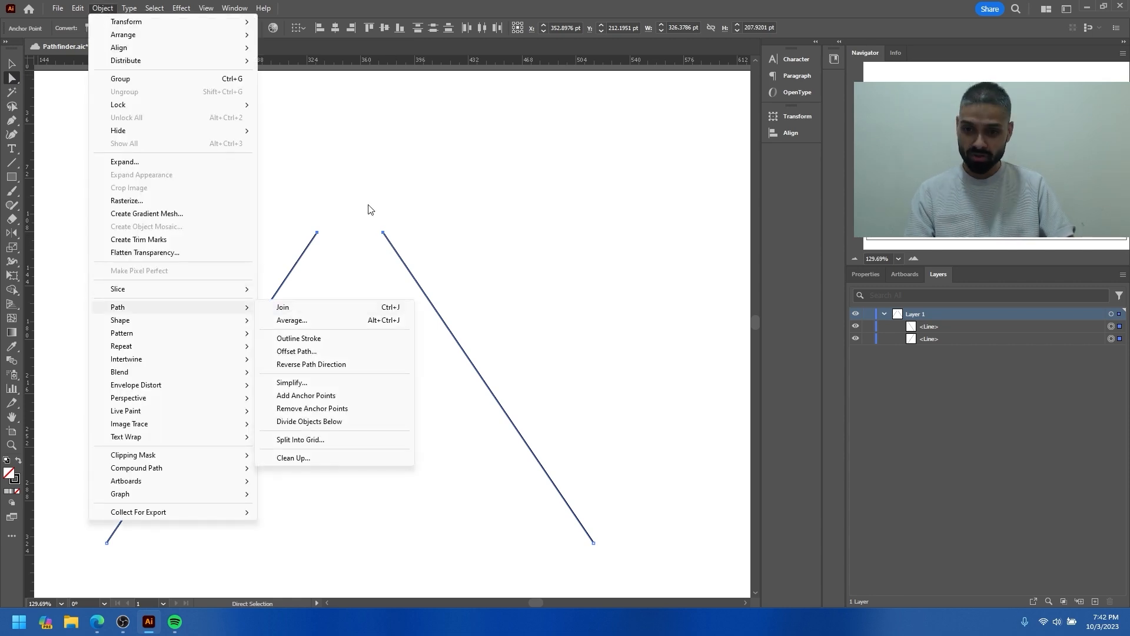
click(288, 233)
drag(283, 213, 461, 269)
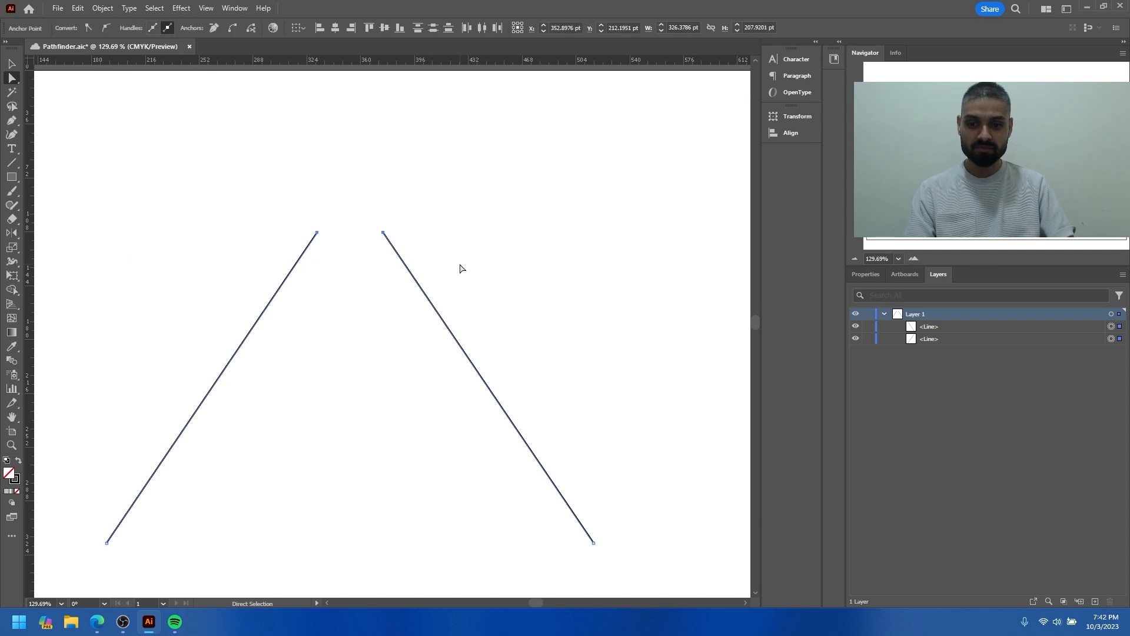
key(ctrl+j)
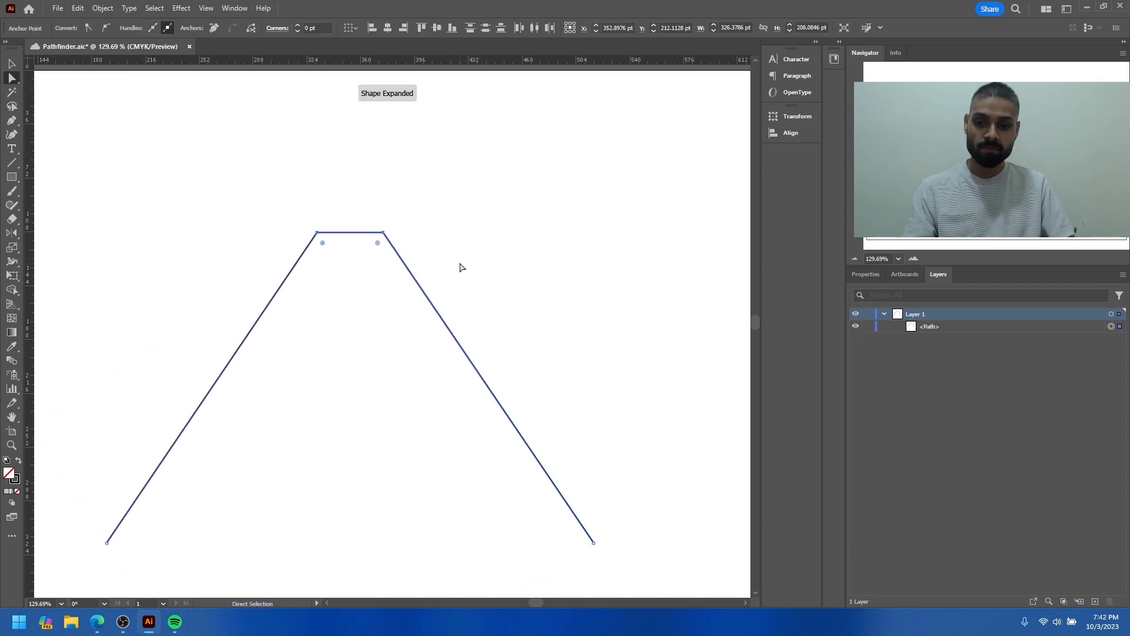
key(ctrl+z)
- Join the upper end points of the two slanted lines with a straight segment and nudge the joined path slightly up and right
click(346, 239)
drag(236, 160, 429, 257)
drag(280, 201, 451, 259)
right_click(384, 234)
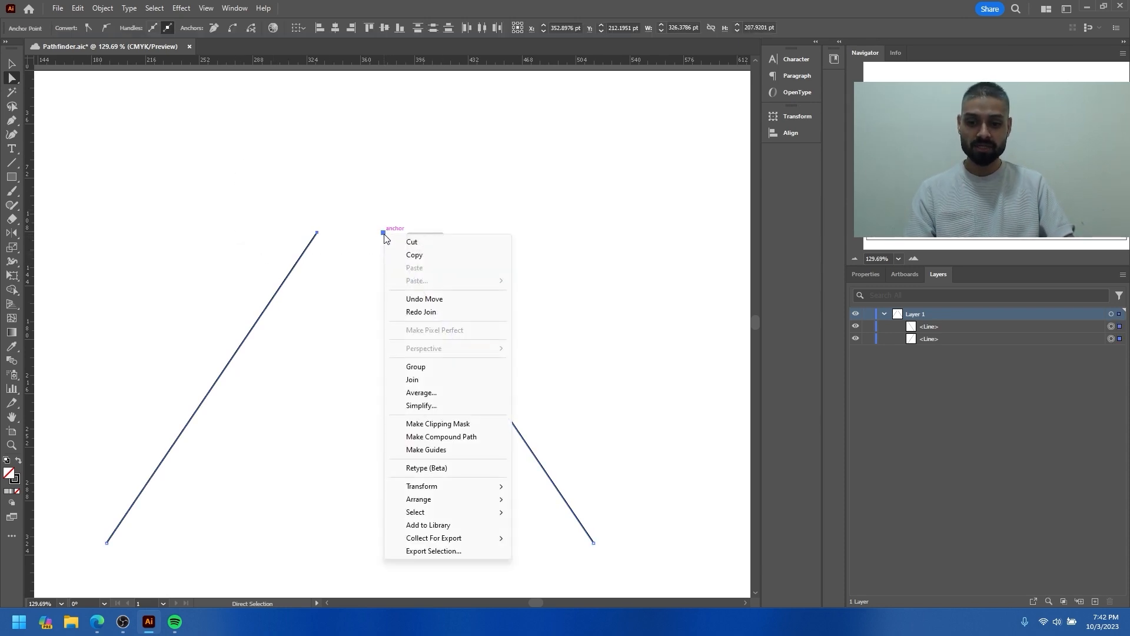
click(412, 379)
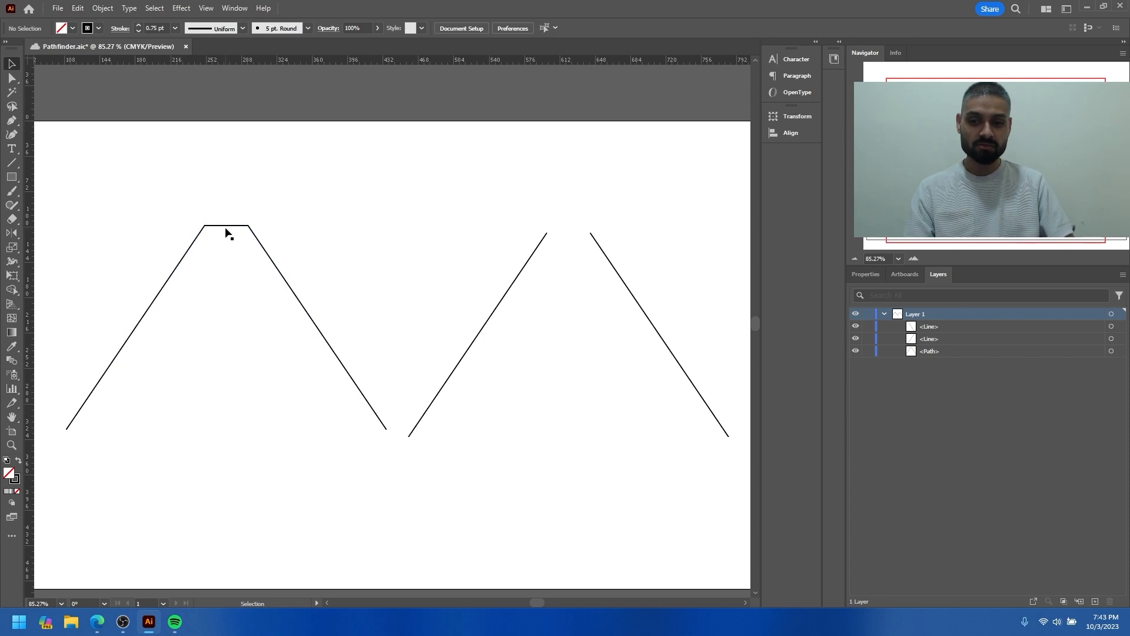
mouse_move(226, 227)
mouse_down()
mouse_move(240, 216)
mouse_move(229, 219)
mouse_up()
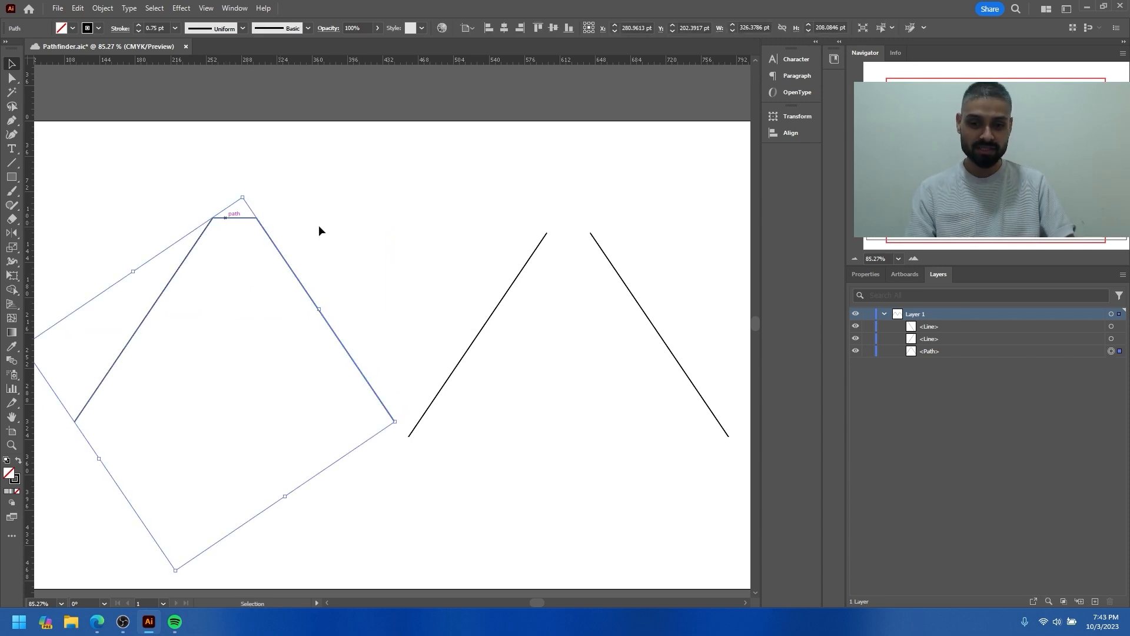
- Select the upper end points of the second pair of lines and review the path commands Join and Average
click(602, 250)
drag(594, 252, 513, 264)
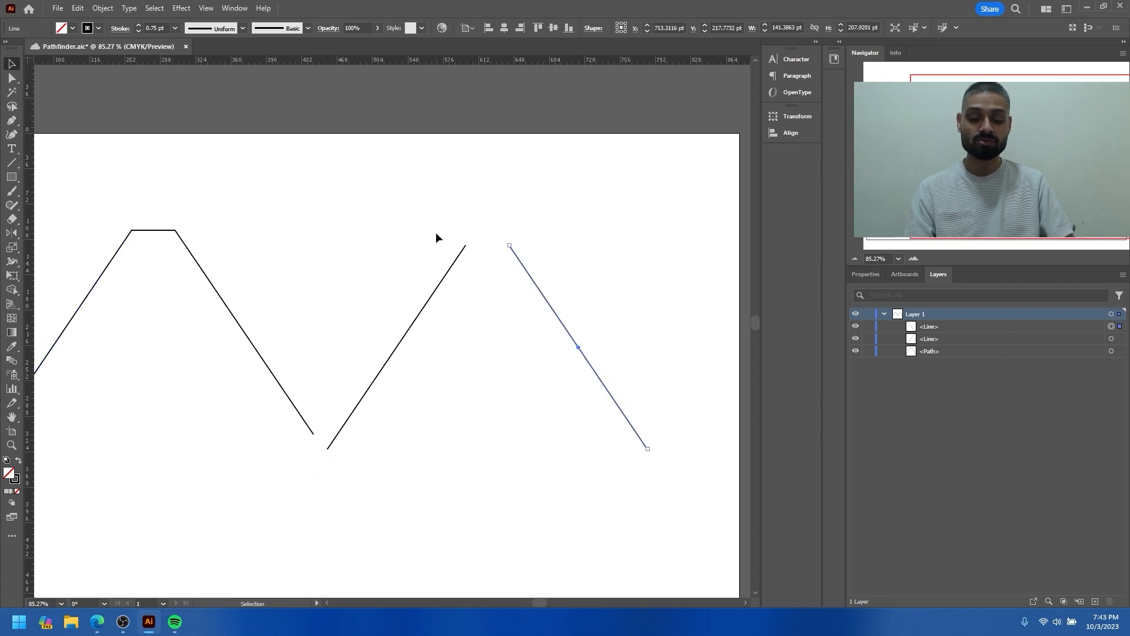
drag(415, 215, 594, 251)
click(595, 251)
key(a)
drag(439, 219, 583, 281)
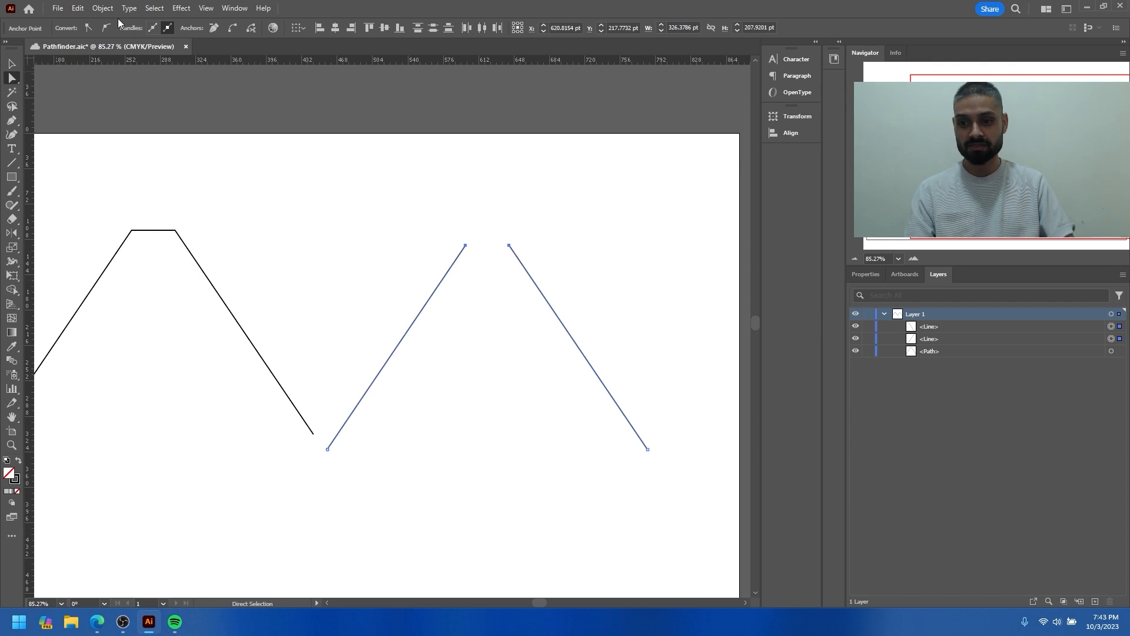
click(103, 8)
mouse_move(203, 307)
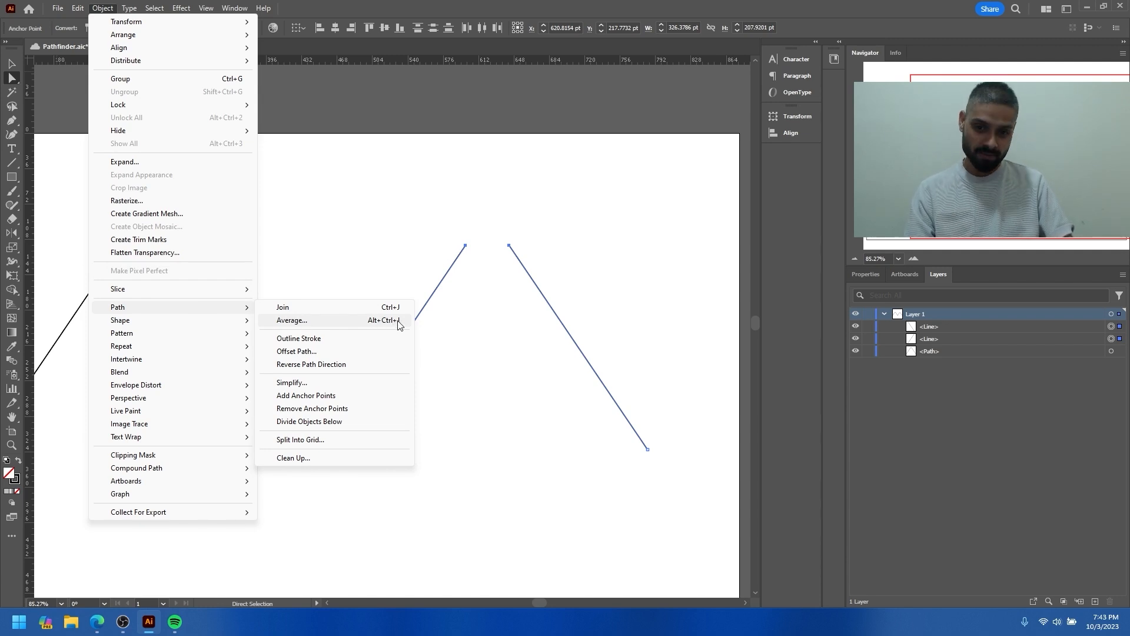
click(426, 227)
- Average the upper end points of the second pair of lines on both axes
drag(406, 194, 593, 268)
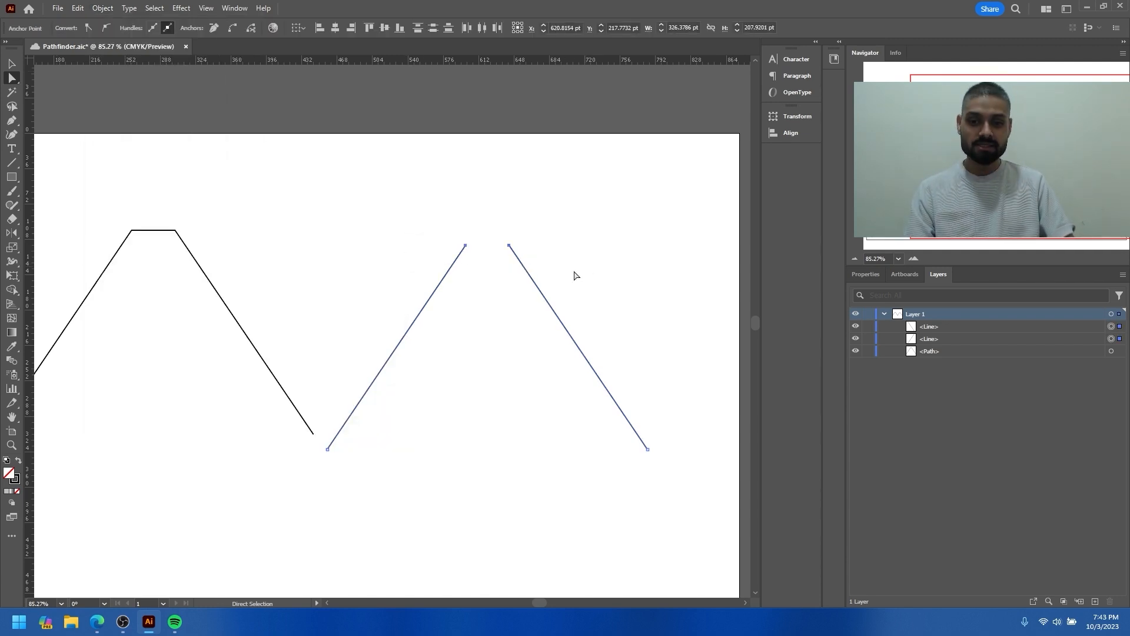
drag(439, 216, 530, 256)
right_click(510, 247)
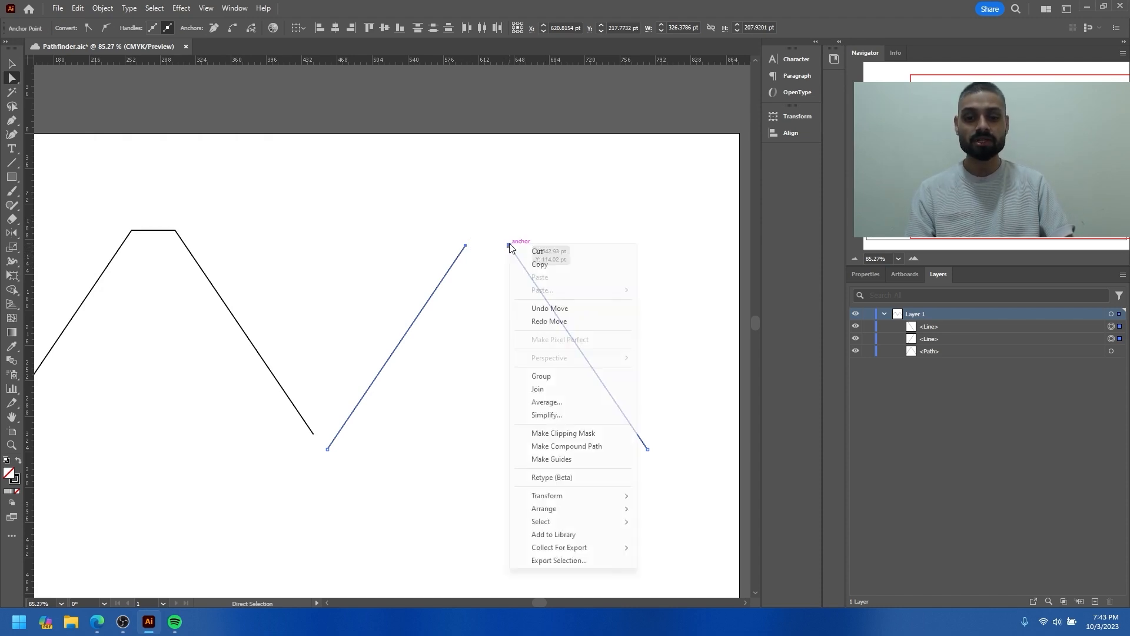
click(546, 402)
drag(577, 250, 356, 179)
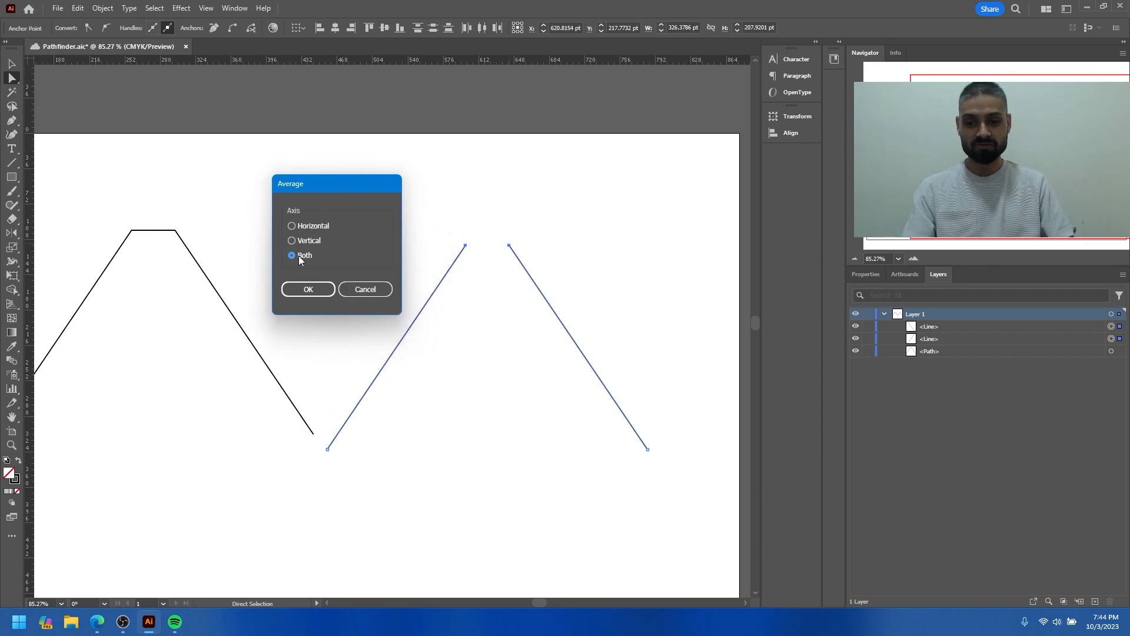
click(308, 290)
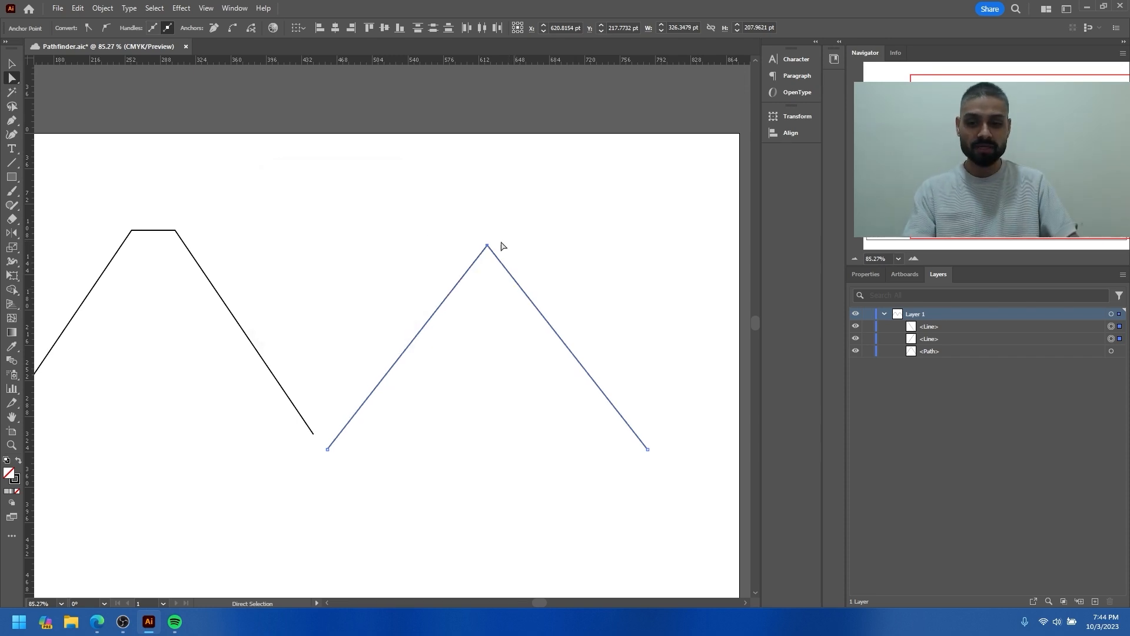
- Join the two overlapping end points at the peak of the second pair of lines
drag(436, 226, 517, 255)
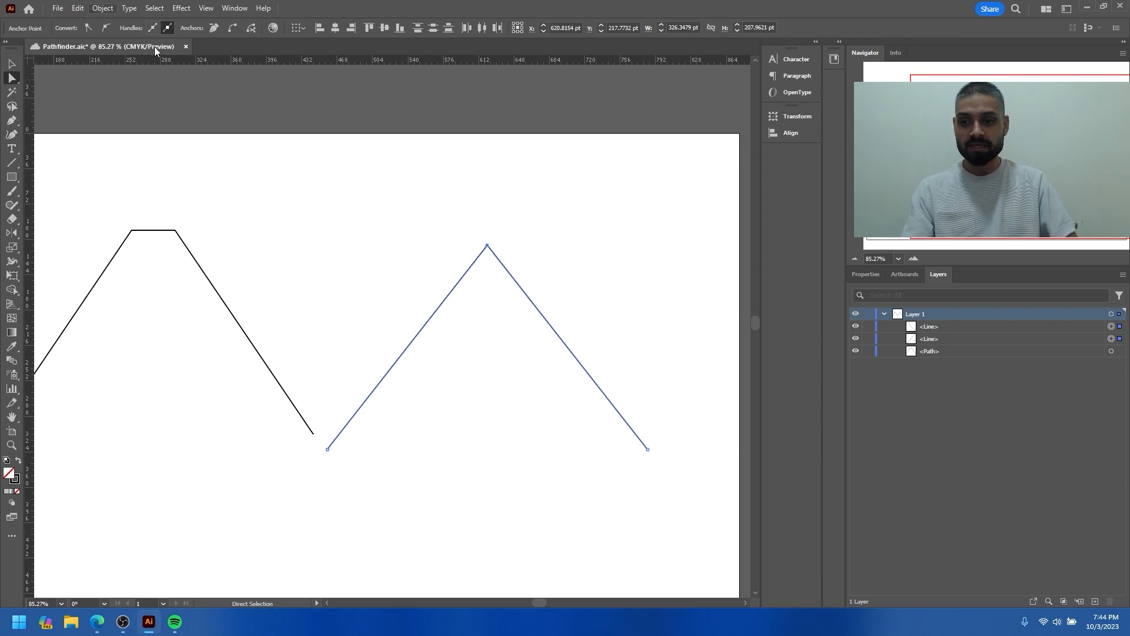
right_click(488, 246)
click(526, 393)
click(448, 221)
- Examine the joined anchor point at the peak up close
key(ctrl+space)
drag(493, 242, 724, 333)
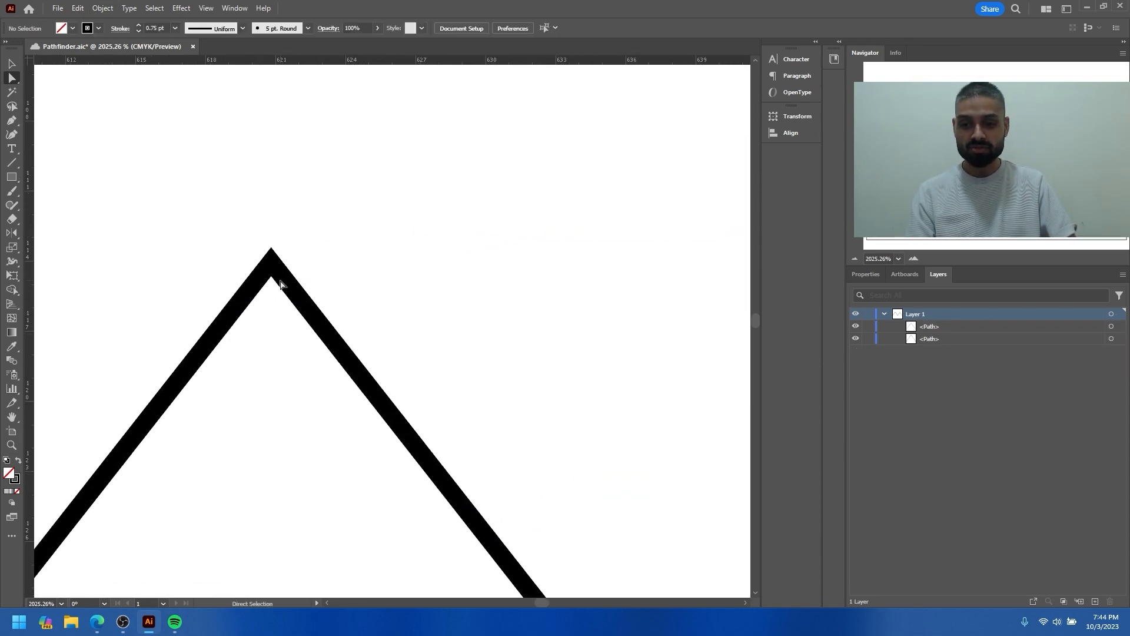
click(268, 266)
key(ctrl+space)
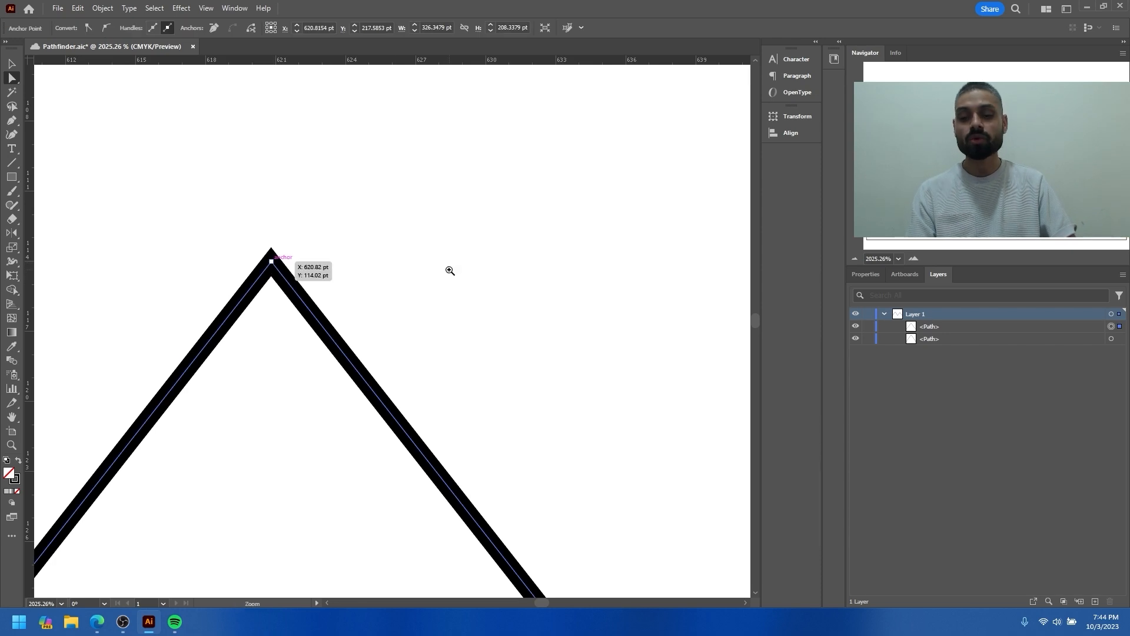
drag(449, 270, 220, 246)
key(ctrl+0)
- Restore the two separate lines and spread them, moving one about 22 pt right and 9 pt up and the other slightly right
key(Delete)
key(v)
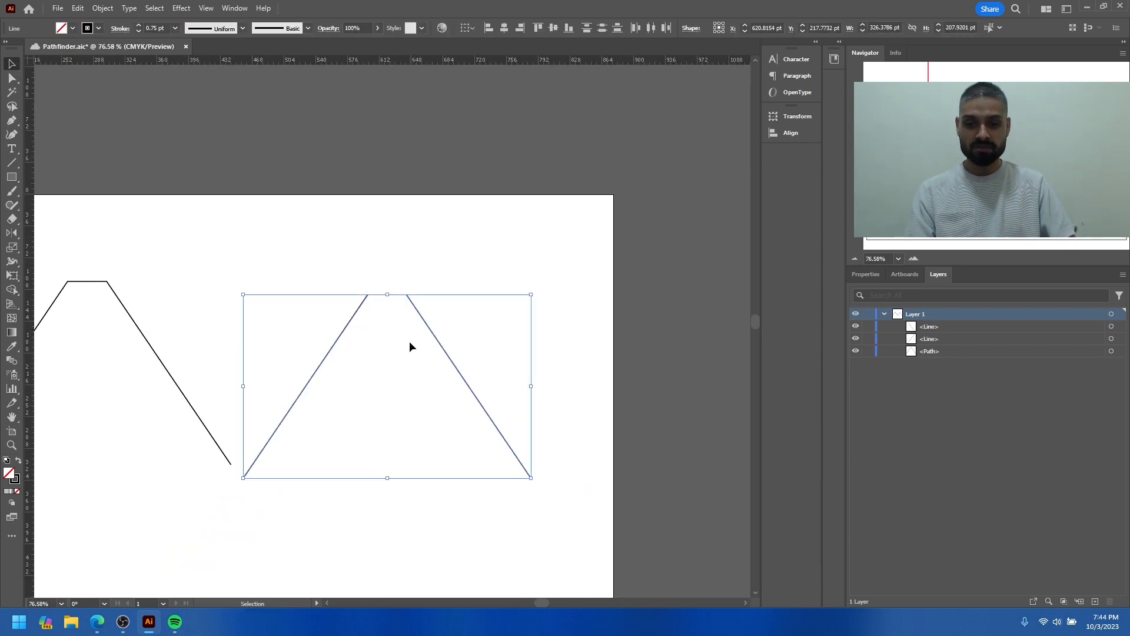
click(408, 341)
drag(442, 352, 461, 344)
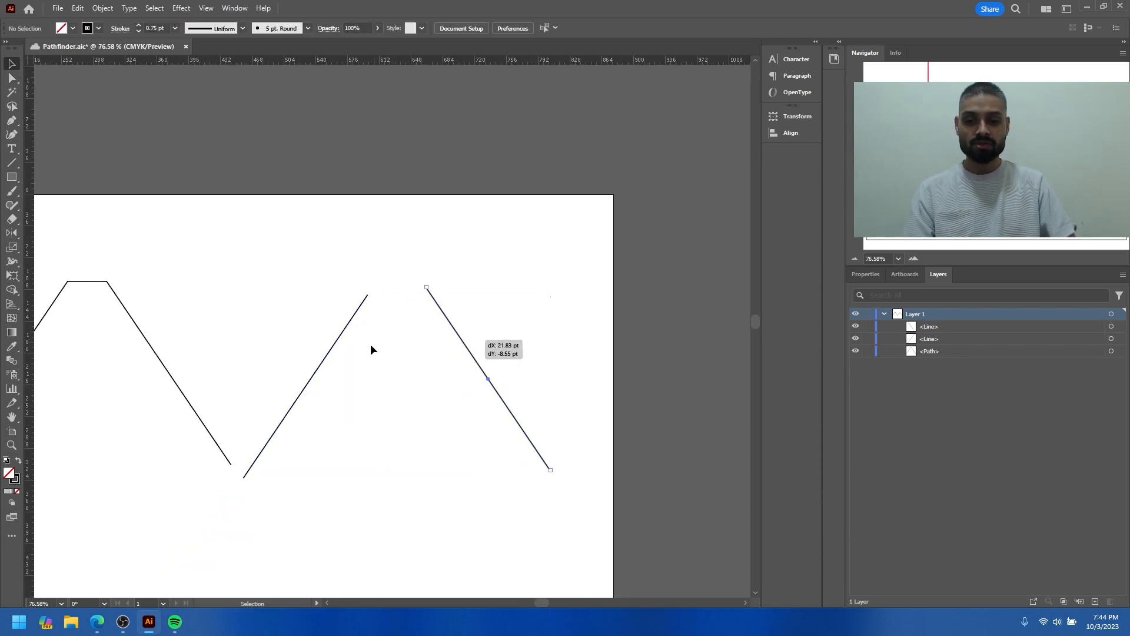
drag(335, 338, 351, 341)
click(330, 242)
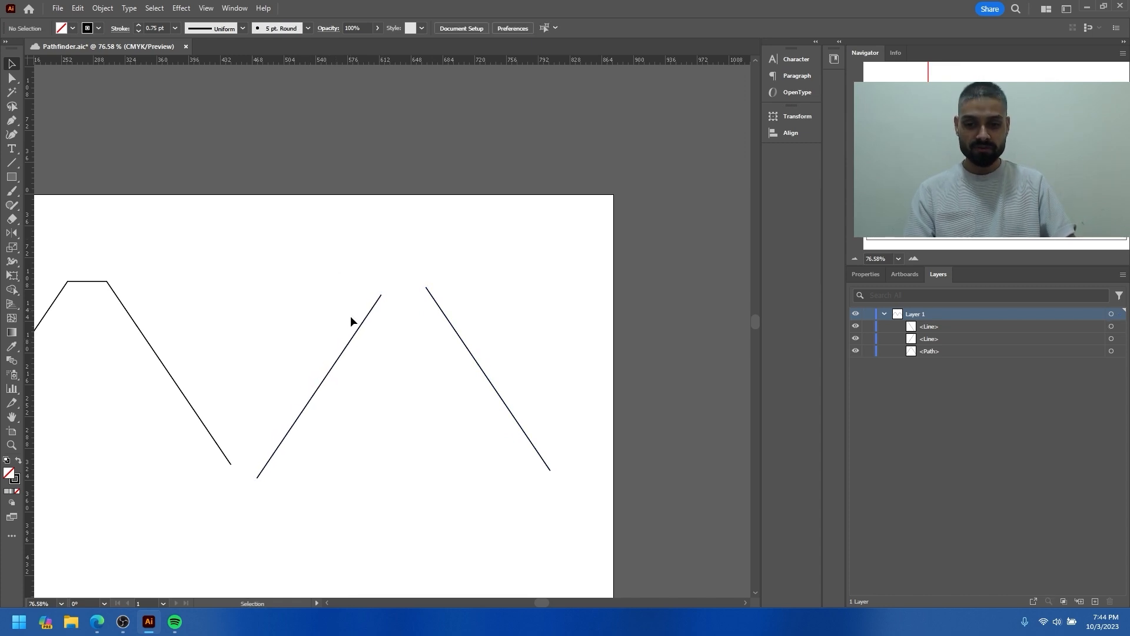
- Try averaging the two lines on both axes while they are selected as whole objects
drag(270, 260, 497, 357)
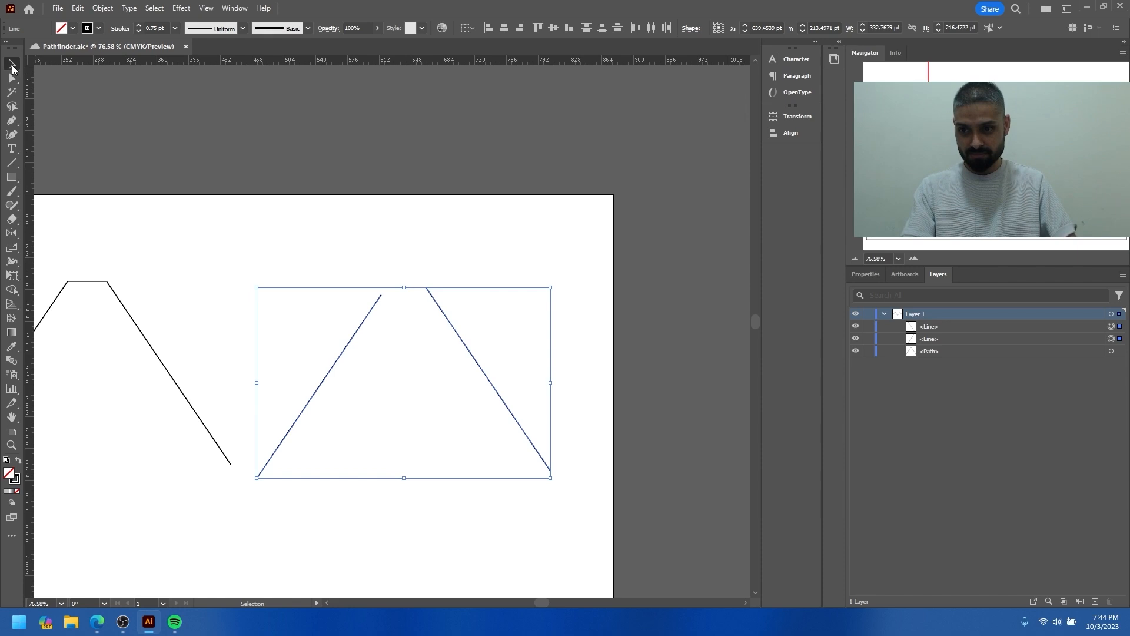
click(319, 278)
drag(255, 258, 480, 360)
click(105, 12)
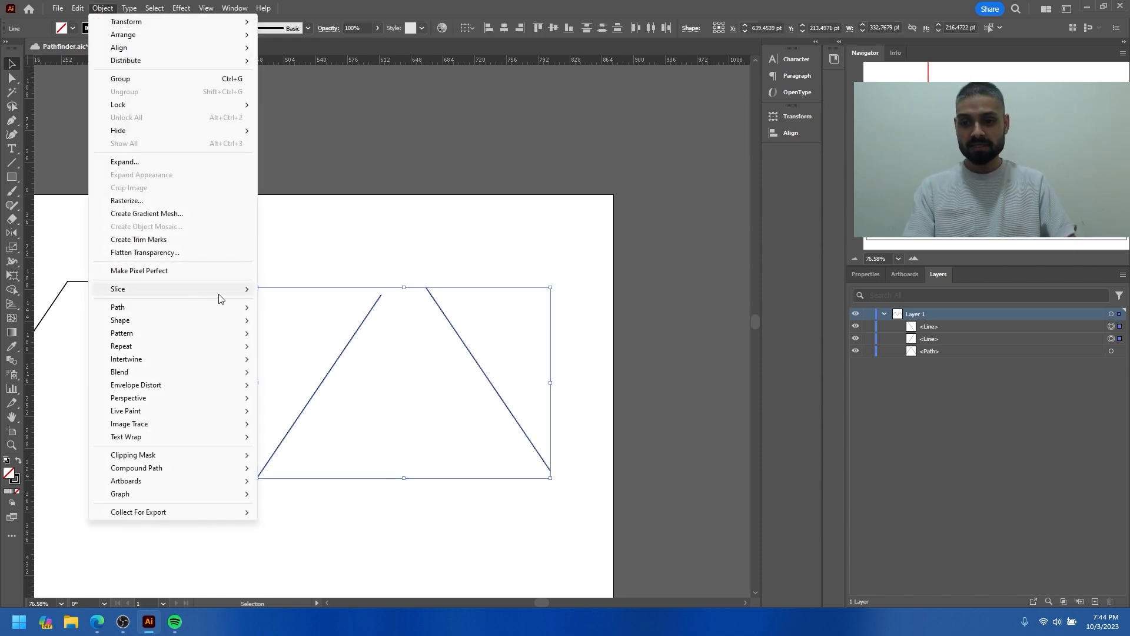
click(312, 322)
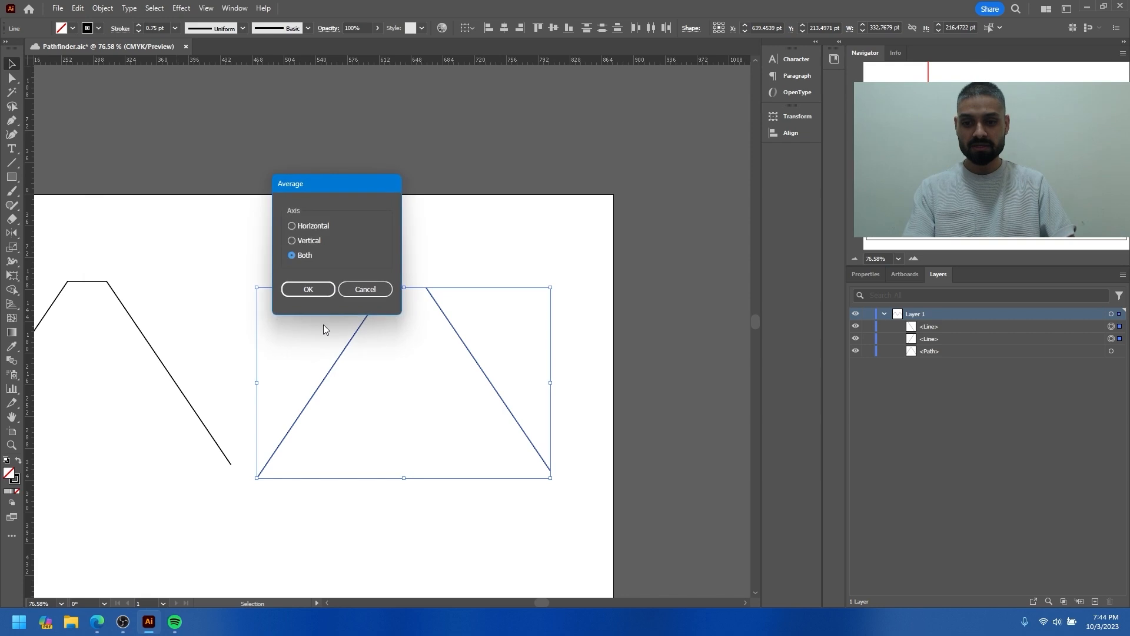
click(310, 289)
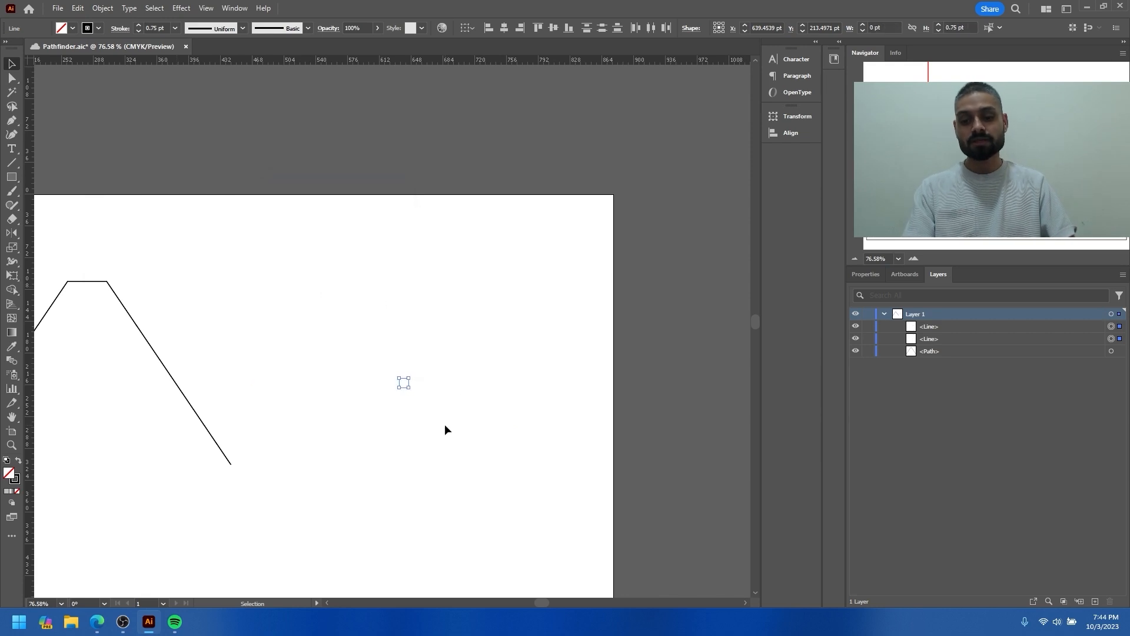
drag(453, 415, 347, 338)
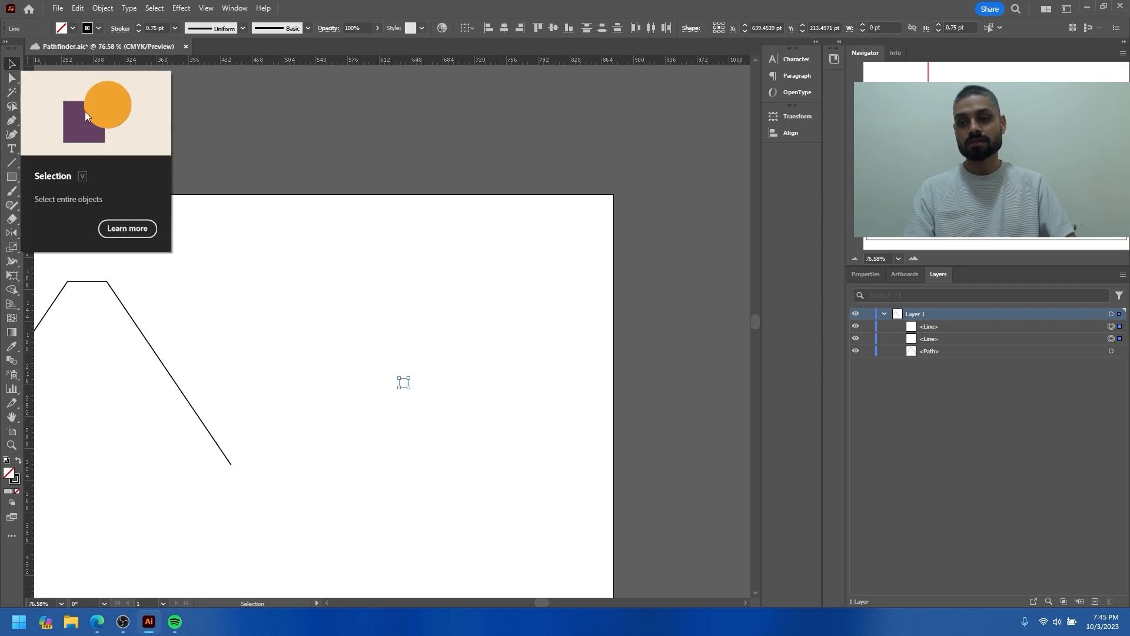
key(ctrl+z)
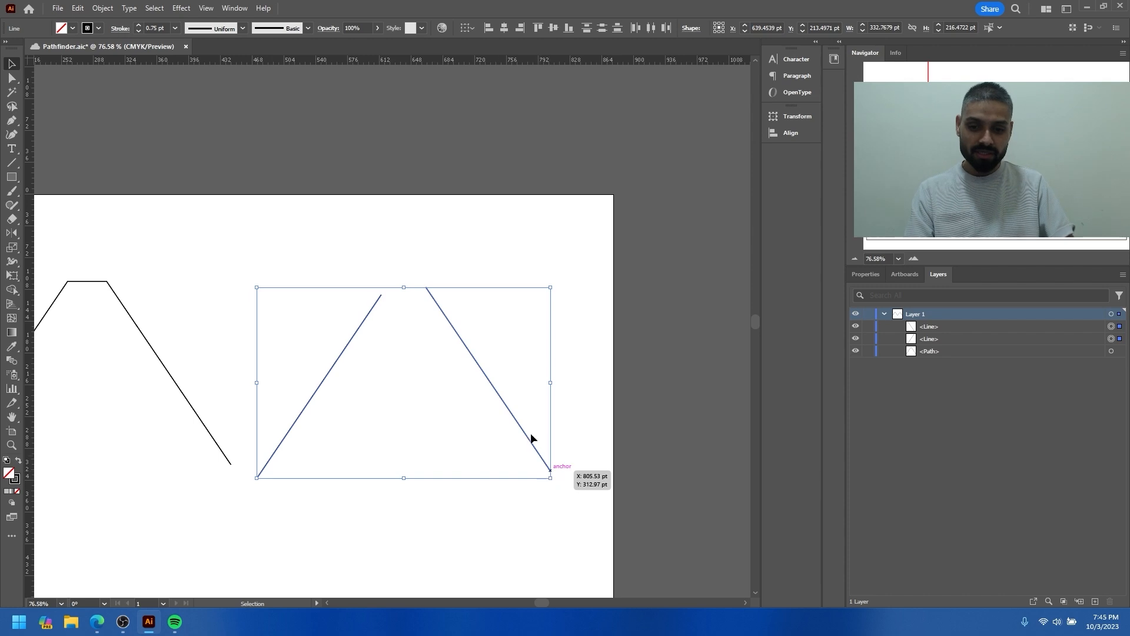
click(337, 253)
drag(343, 247, 500, 318)
drag(509, 260, 268, 507)
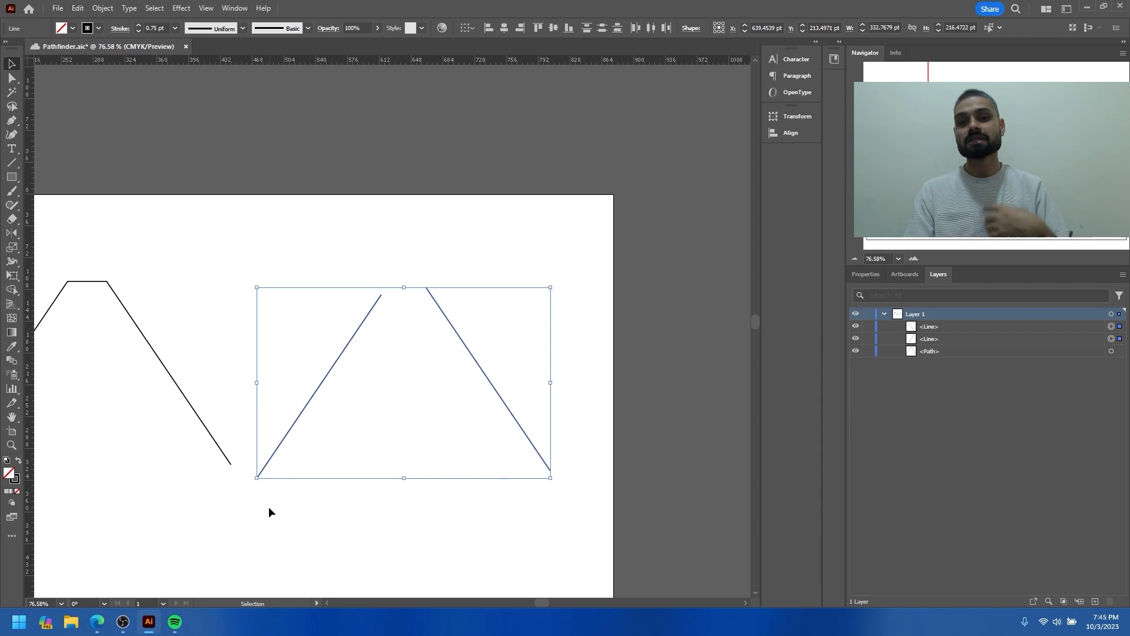
- Set the stroke weight of the flat-topped joined path to 16 pt
click(103, 8)
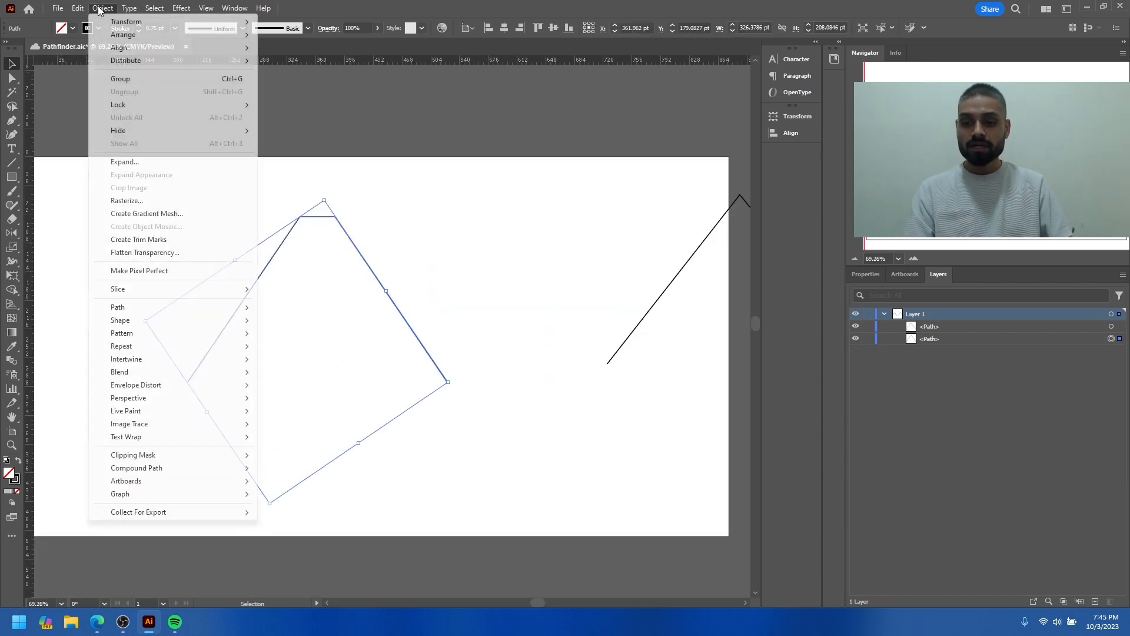
mouse_move(221, 310)
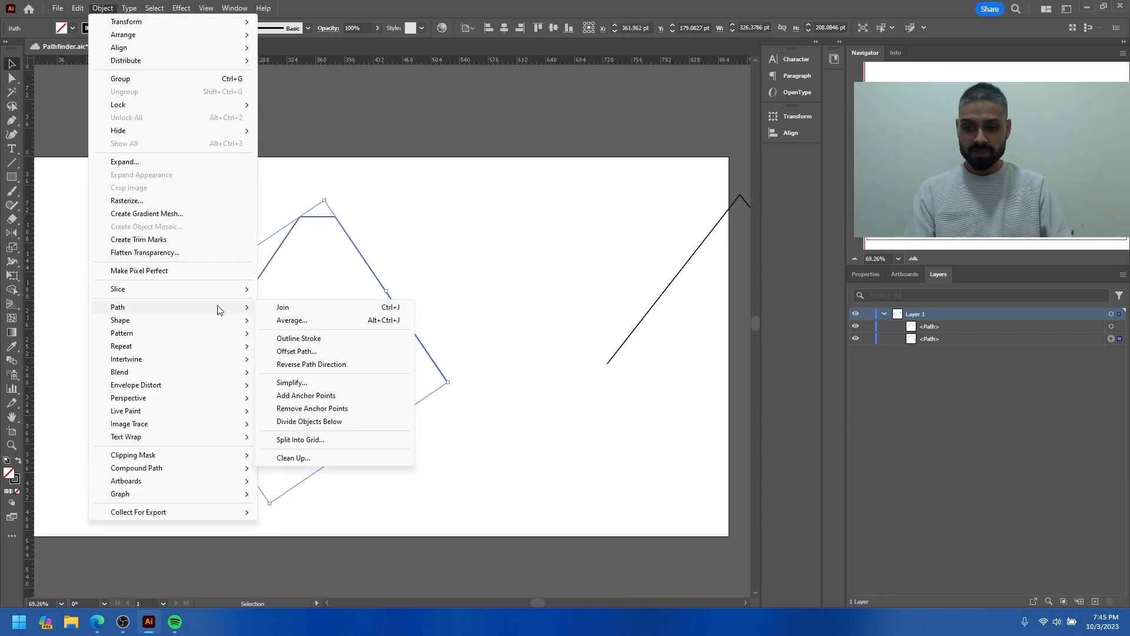
click(316, 341)
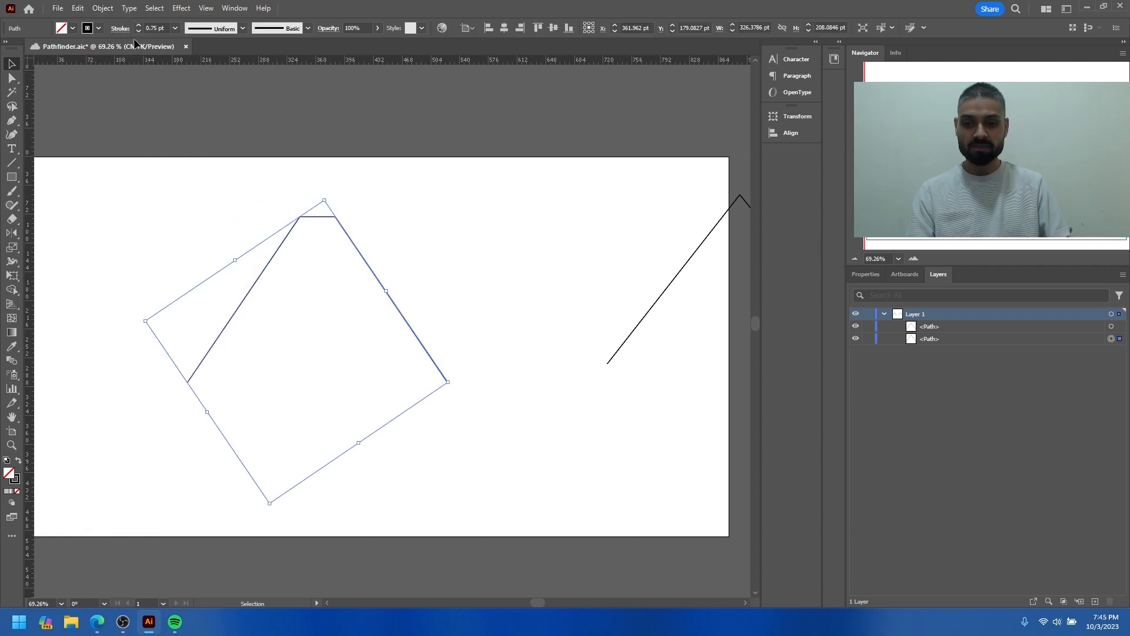
click(174, 31)
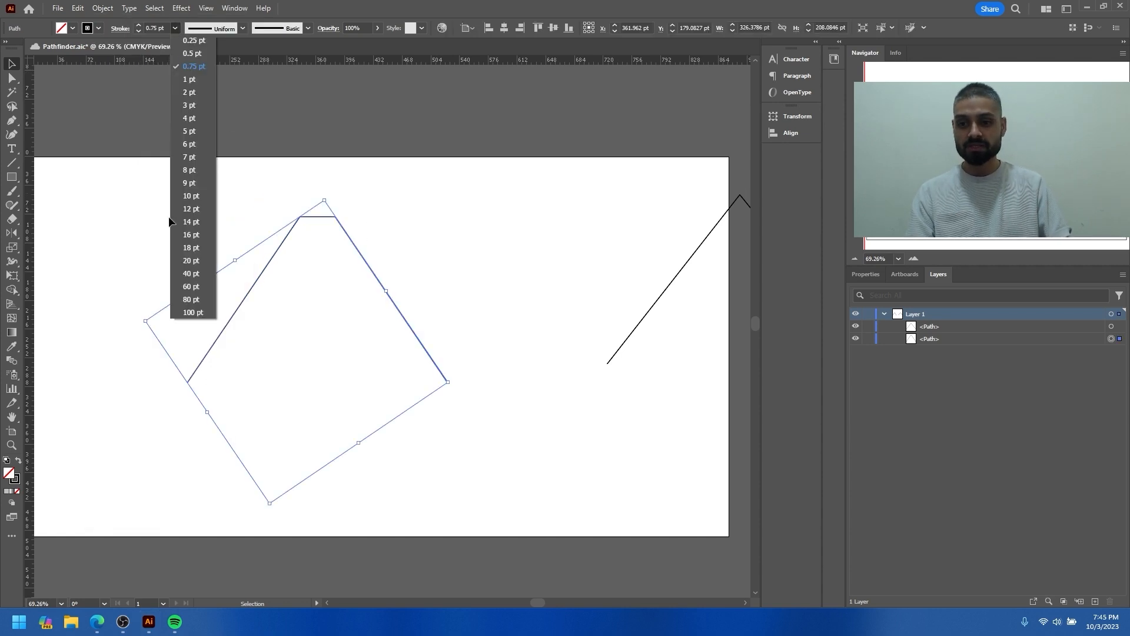
click(193, 245)
click(445, 238)
drag(336, 227, 322, 246)
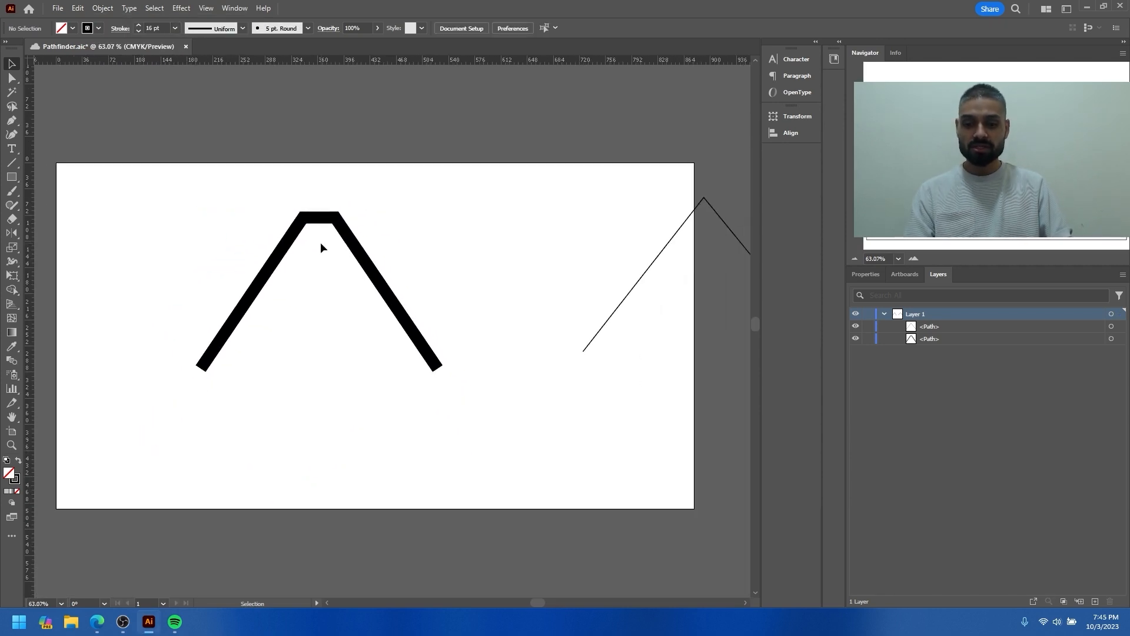
- Expand the thick flat-topped path's stroke into a filled shape, with only the Stroke option enabled
click(356, 256)
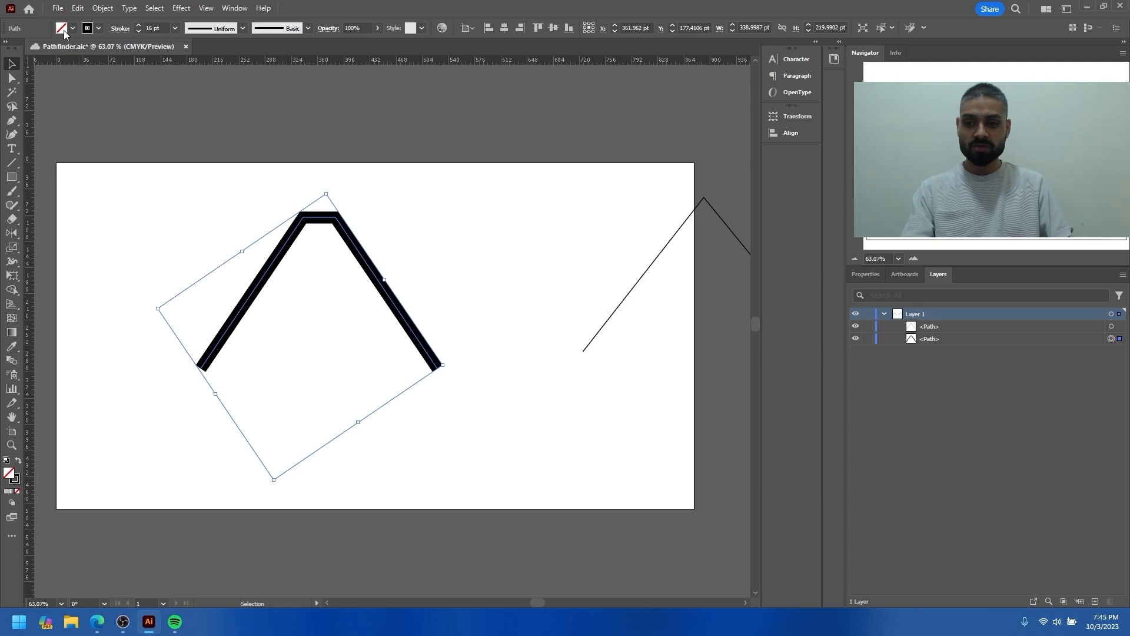
click(102, 8)
click(126, 161)
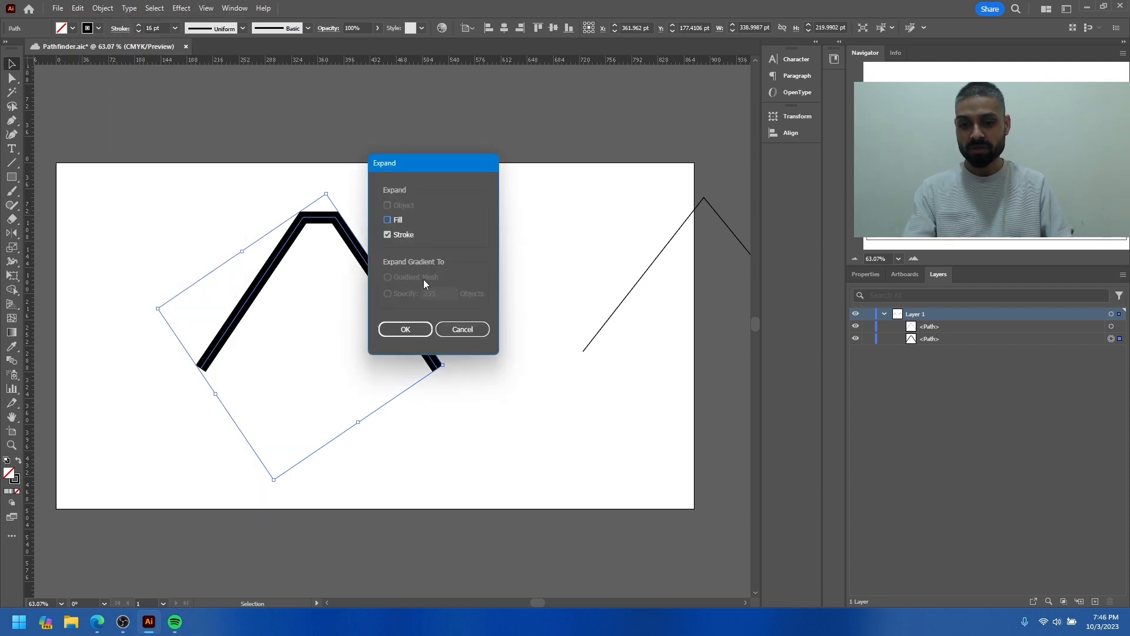
click(412, 329)
click(481, 350)
drag(440, 348, 595, 376)
click(409, 352)
key(ctrl+0)
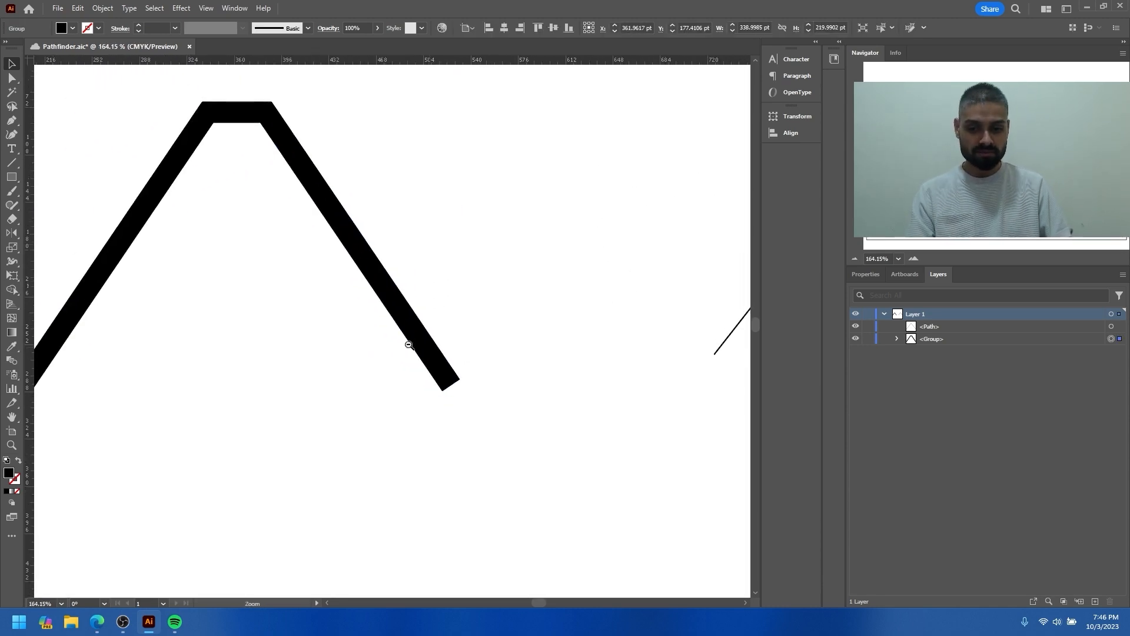
- Try a green fill on the expanded flat-topped shape, and give it a red fill swatch
click(72, 29)
click(58, 50)
click(98, 49)
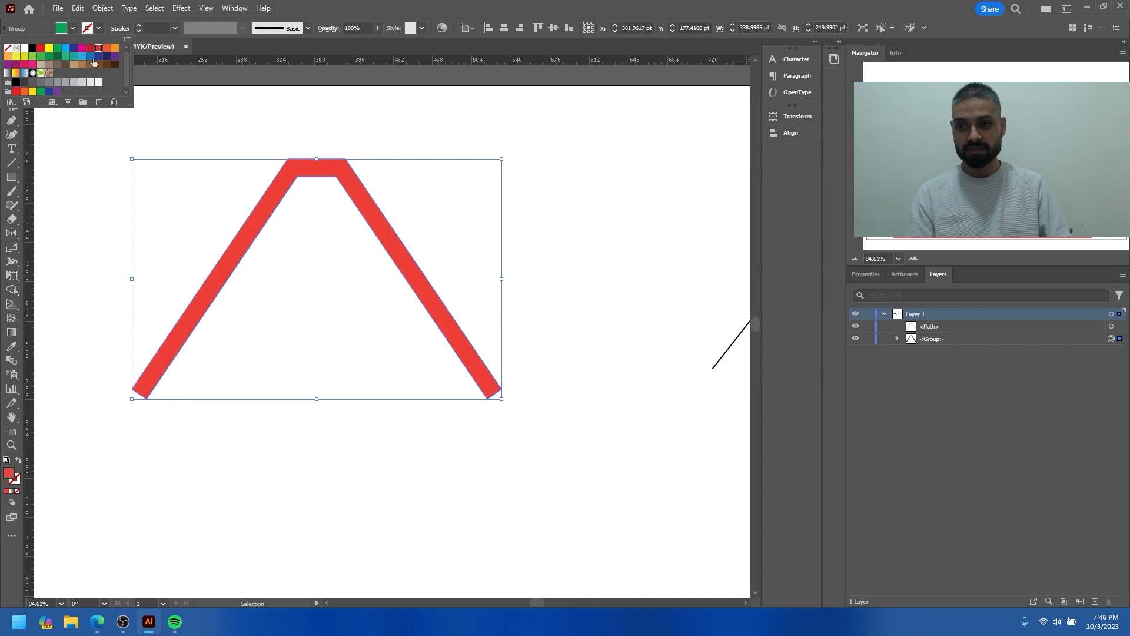
- Apply Outline Stroke to the thick black flat-topped path
click(54, 65)
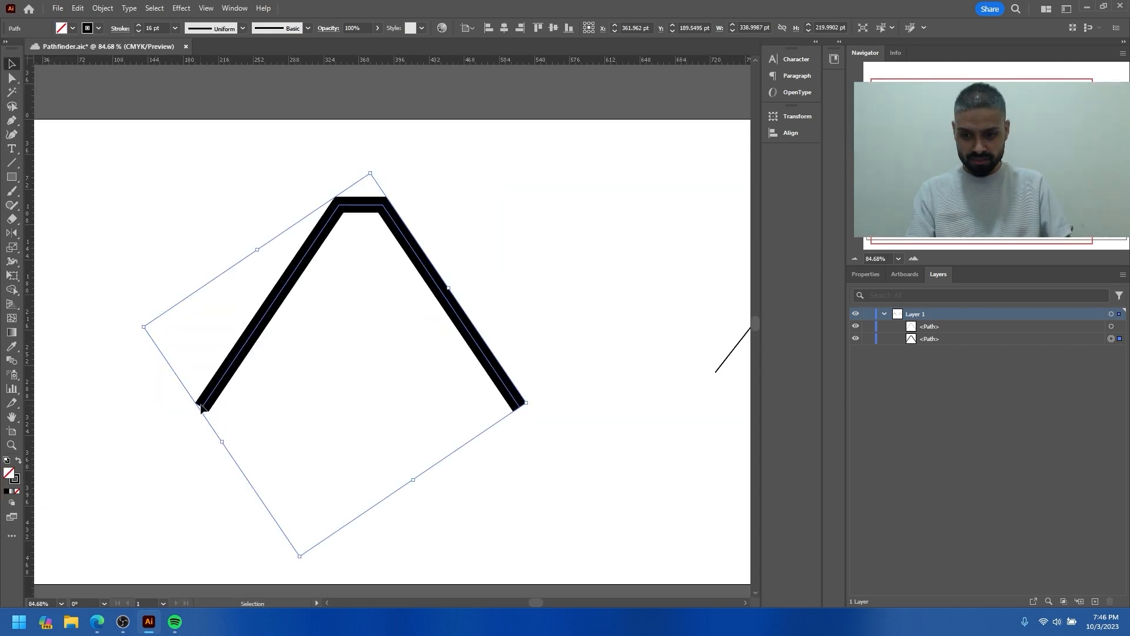
click(103, 8)
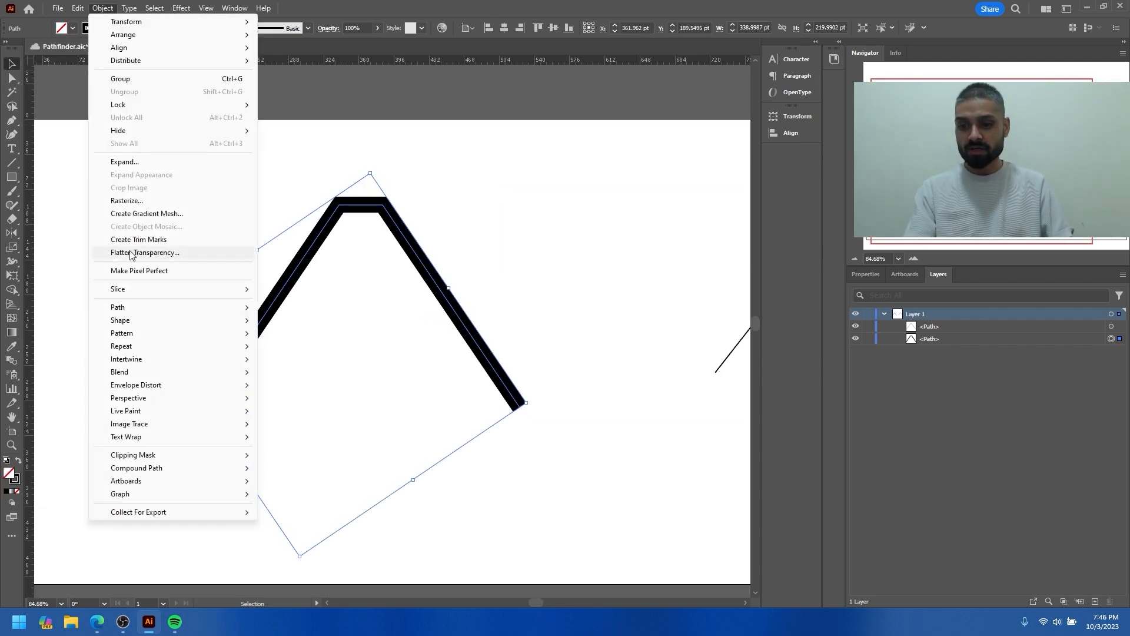
mouse_move(161, 309)
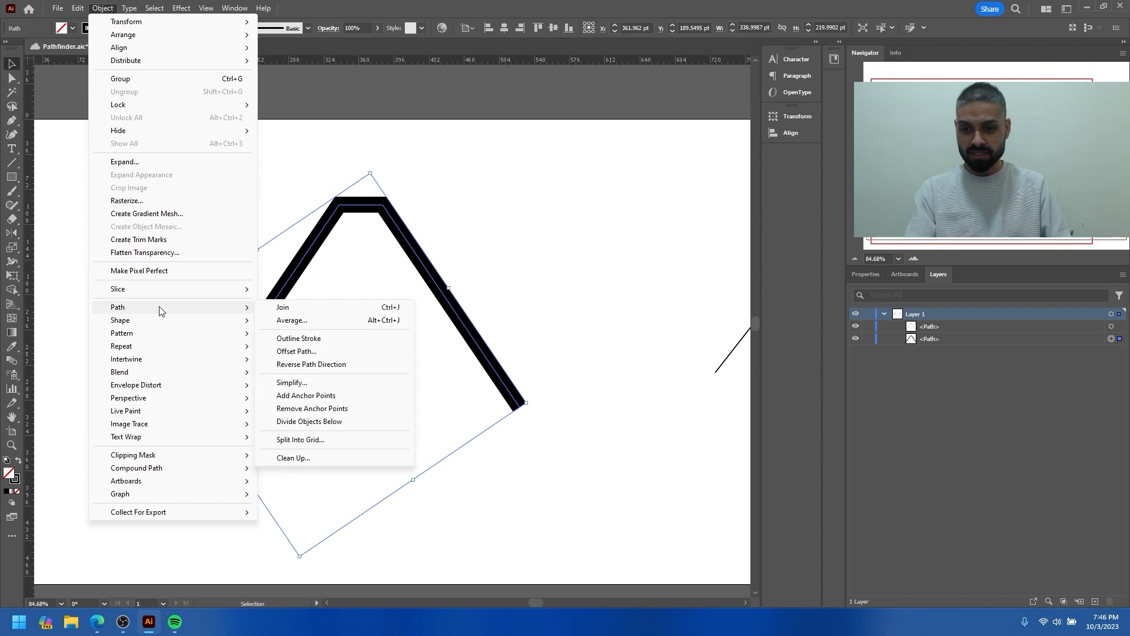
click(299, 339)
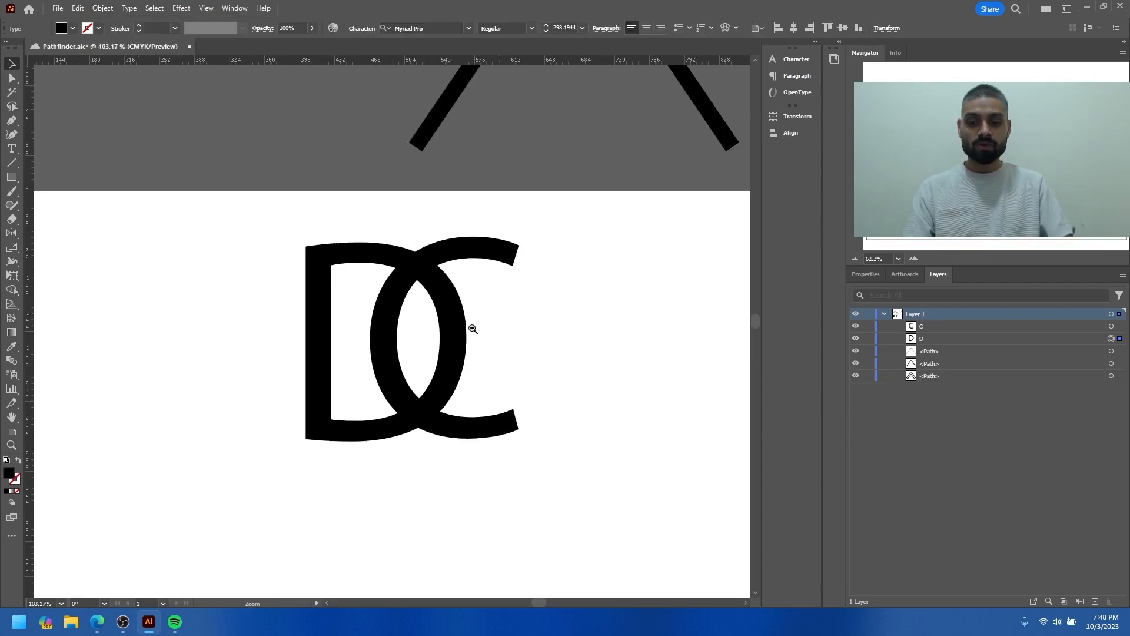
- Examine the overlapping D and C text letters on the artboard
scroll(396, 327, down, 2)
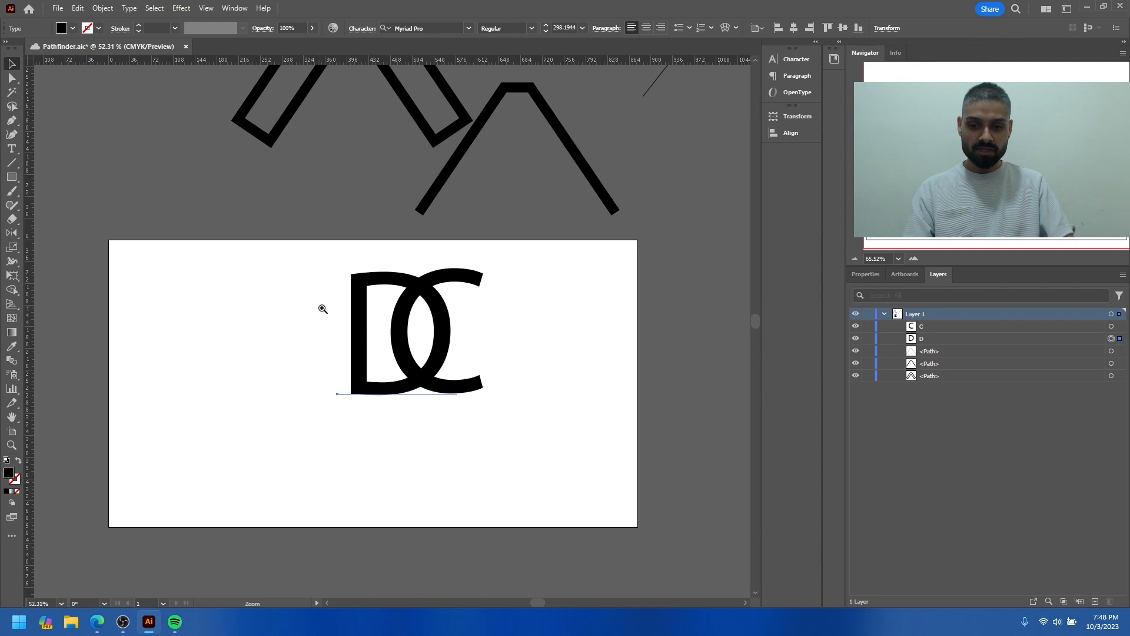
scroll(320, 305, up, 2)
drag(563, 293, 319, 374)
drag(459, 320, 325, 341)
drag(321, 362, 410, 336)
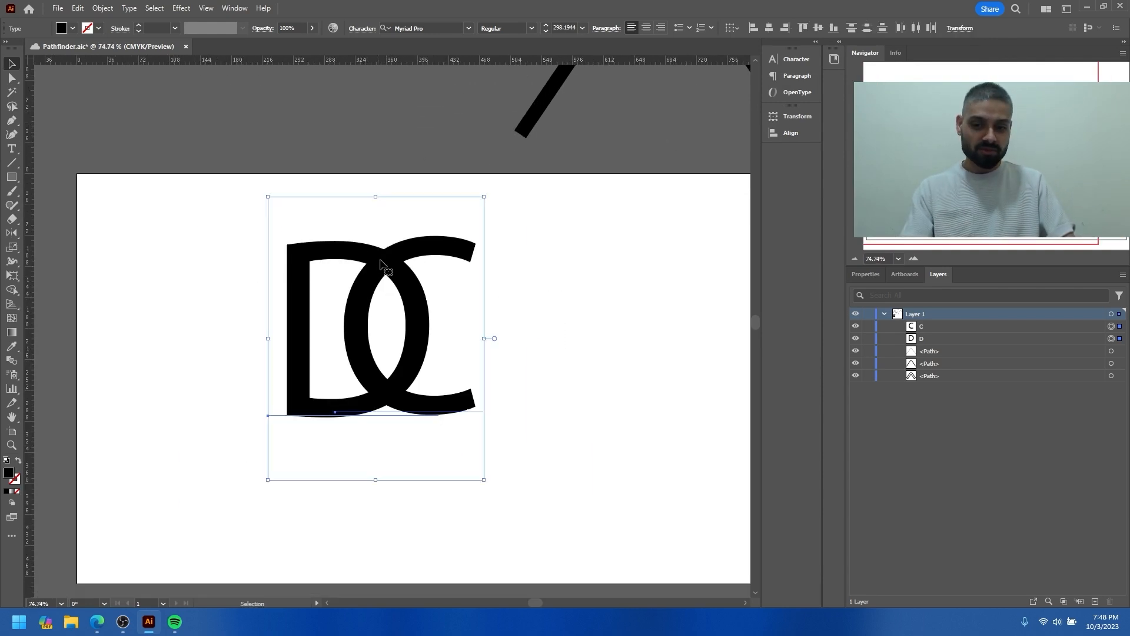
drag(373, 260, 513, 307)
drag(335, 320, 284, 310)
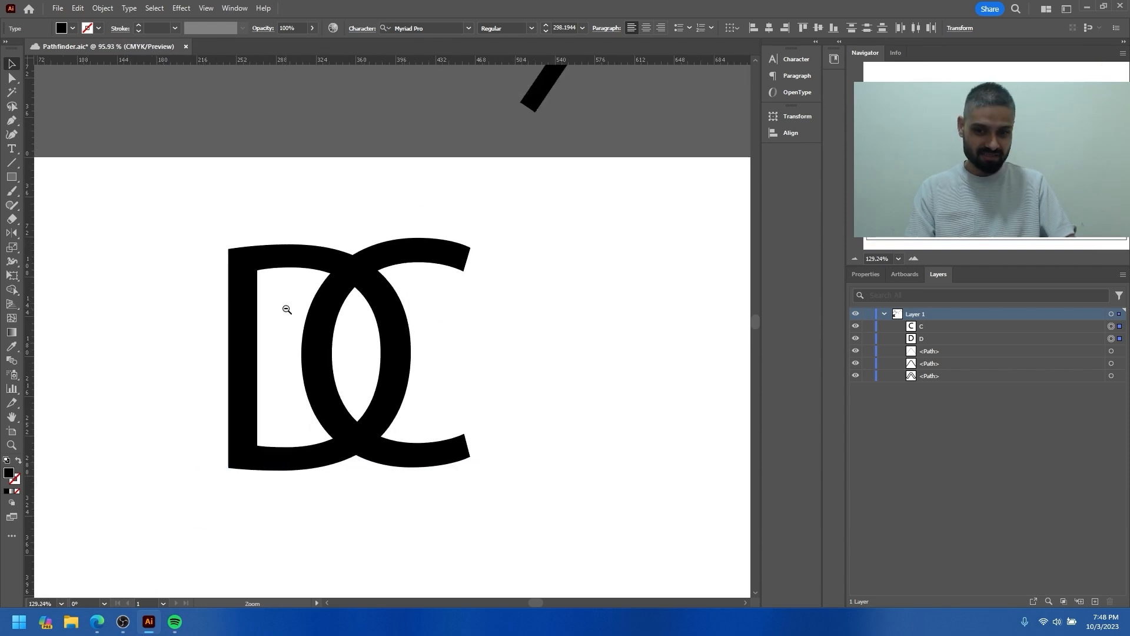
drag(401, 315, 369, 313)
drag(437, 311, 444, 282)
key(ctrl+shift+a)
- Convert the overlapping D and C text letters to outlines
scroll(404, 327, down, 1)
drag(517, 255, 275, 326)
right_click(399, 292)
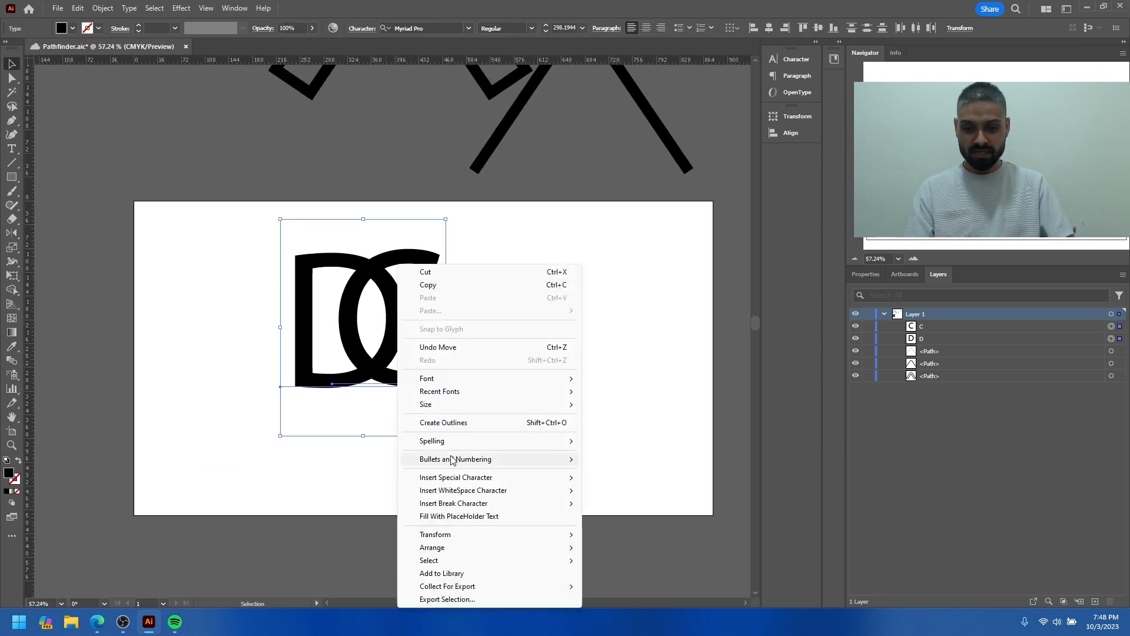
click(437, 423)
click(610, 355)
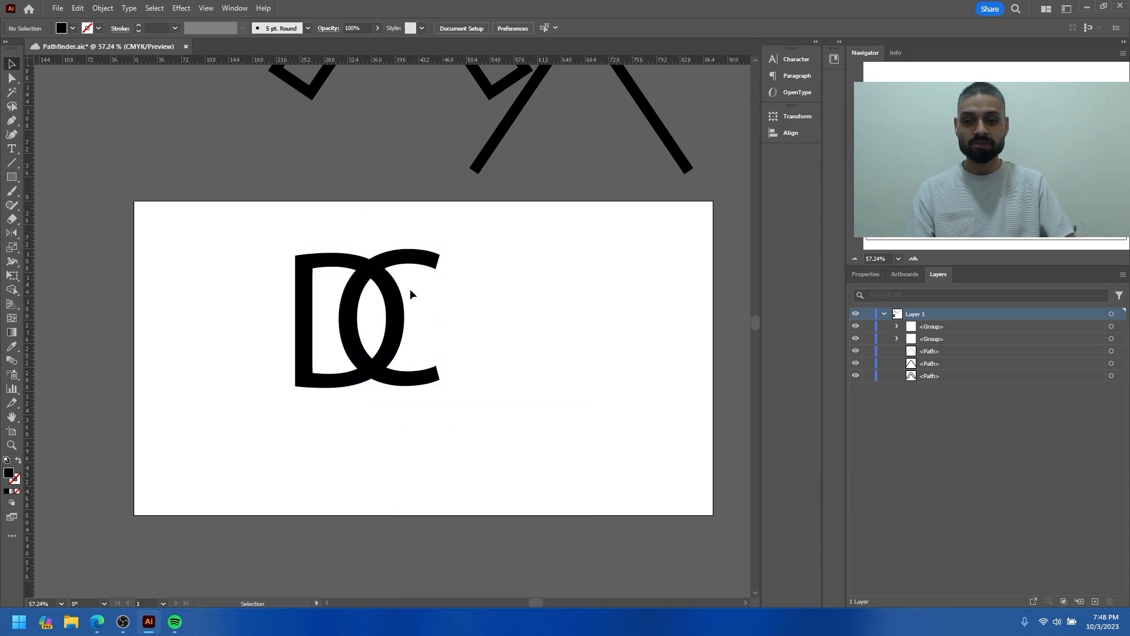
- Offset the outlined letter C's path by 8 pt
scroll(419, 262, up, 2)
click(422, 254)
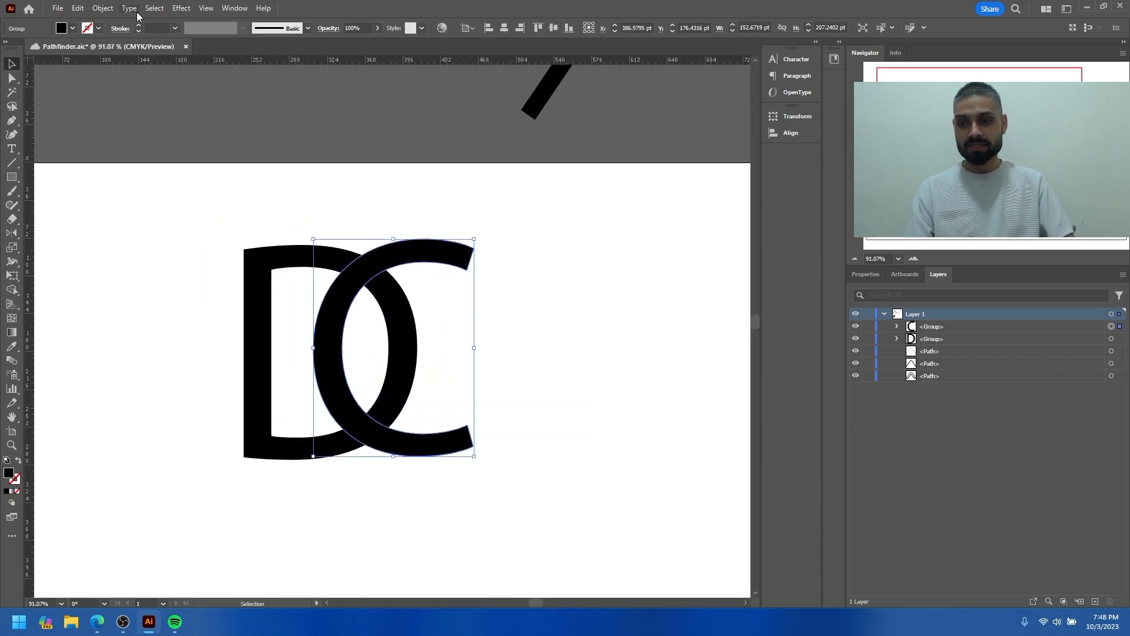
click(102, 8)
mouse_move(205, 312)
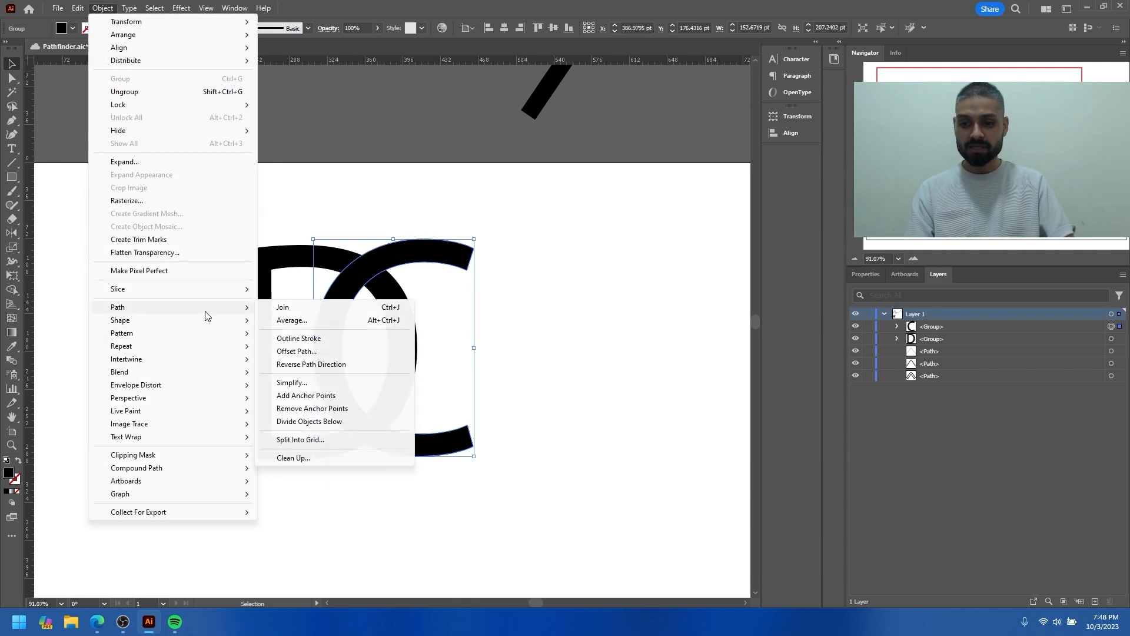
click(296, 350)
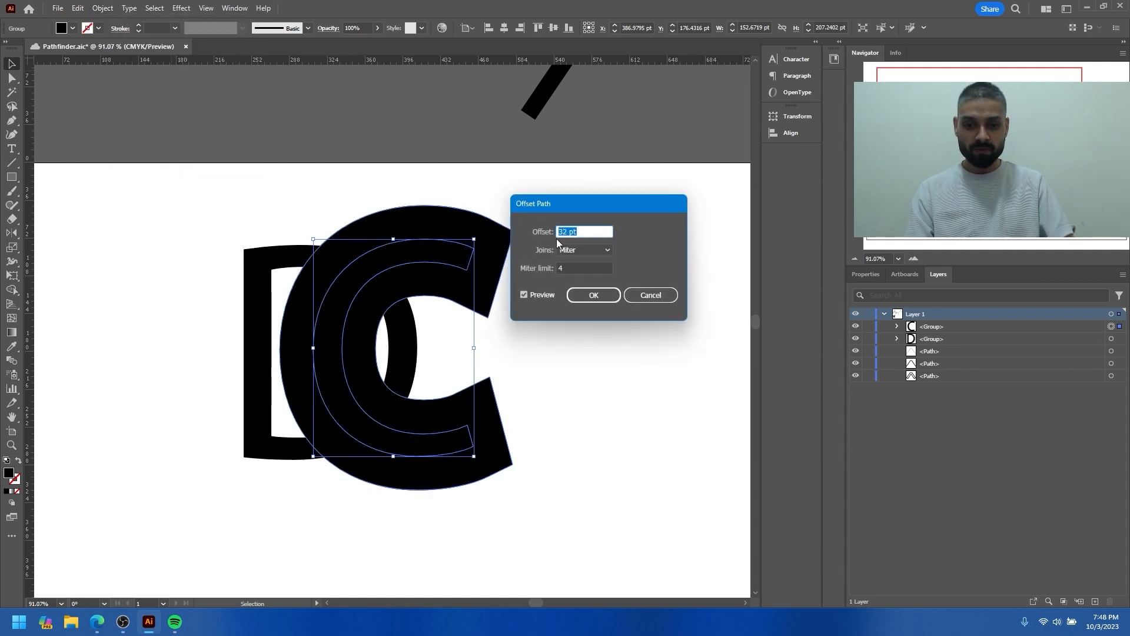
key(Down)
key(Down)
key(Down)
key(Down)
key(Down)
key(Down)
key(Down)
key(Down)
key(Down)
key(Down)
key(Down)
key(Down)
key(Down)
key(Down)
key(Down)
key(Down)
key(Down)
key(Down)
key(Down)
key(Down)
key(Down)
key(Down)
key(Down)
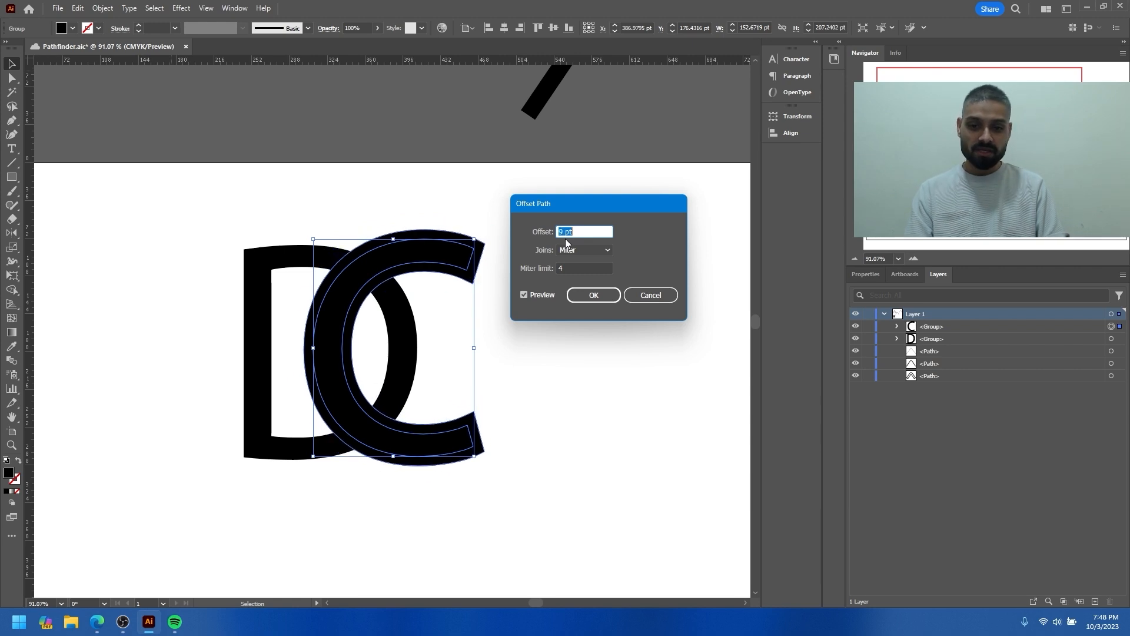
key(Down)
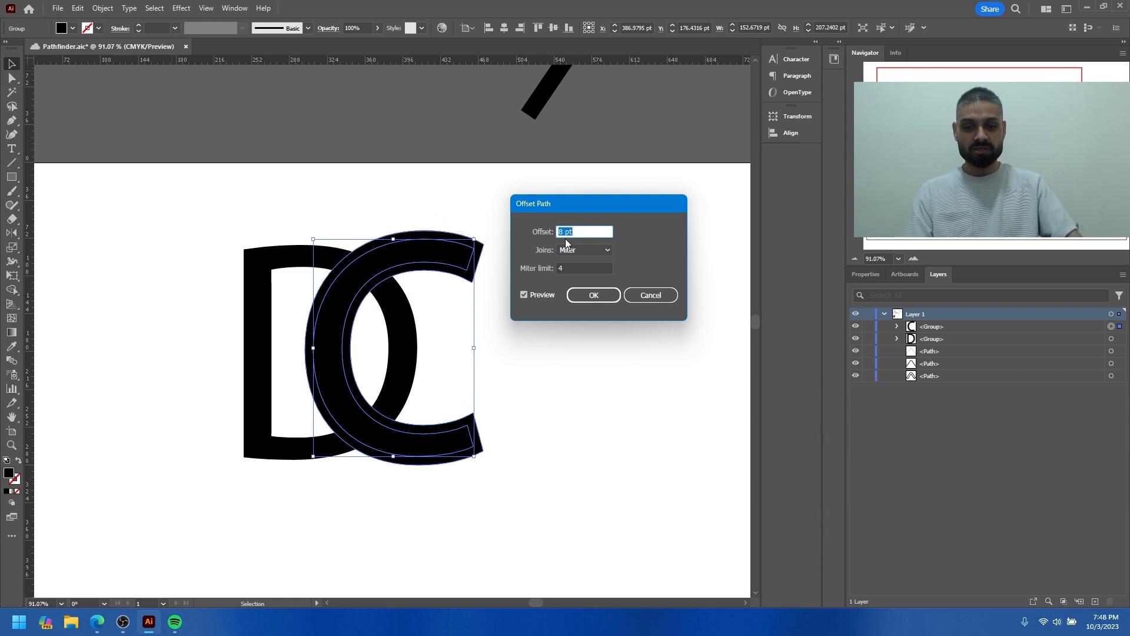
click(586, 294)
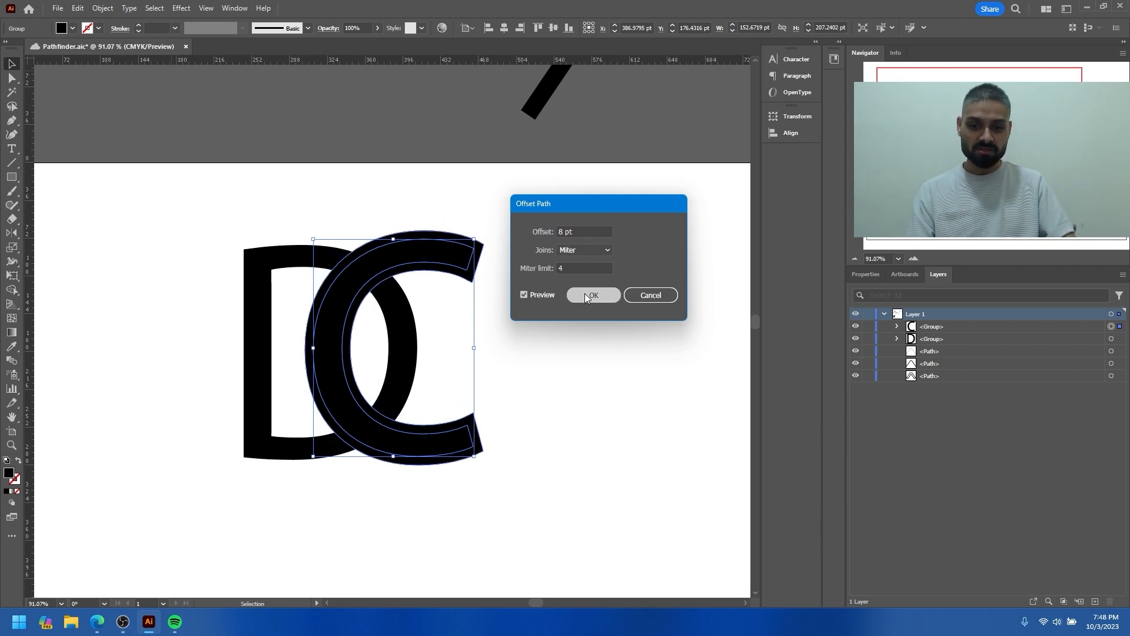
click(533, 349)
- Create an 8 pt offset path around the outlined letter D
click(291, 254)
click(101, 10)
mouse_move(230, 311)
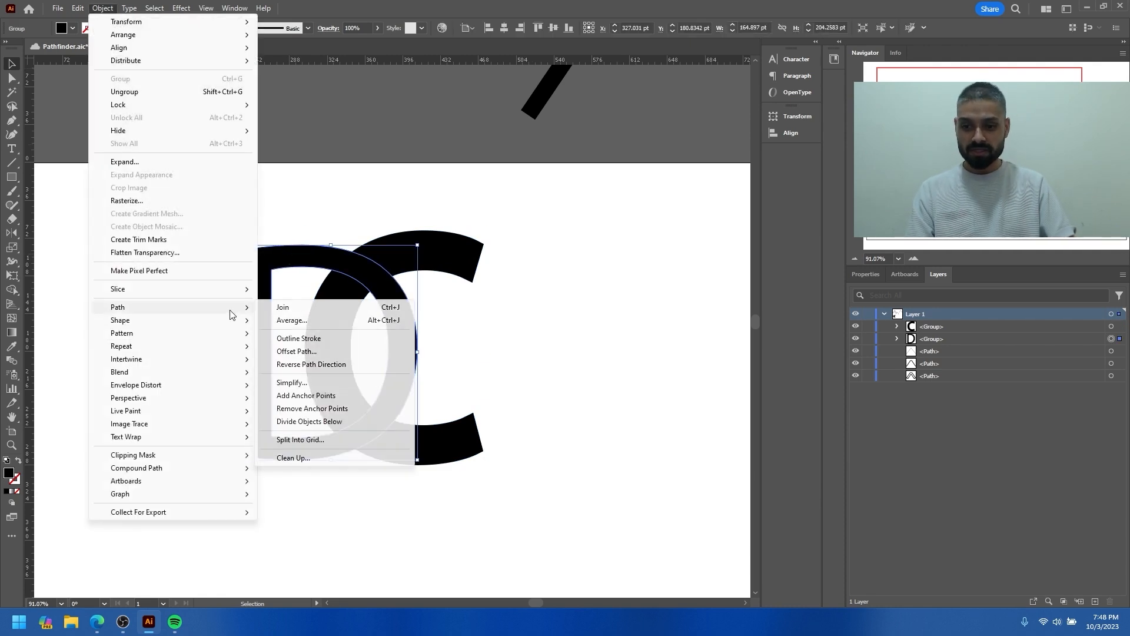
click(318, 352)
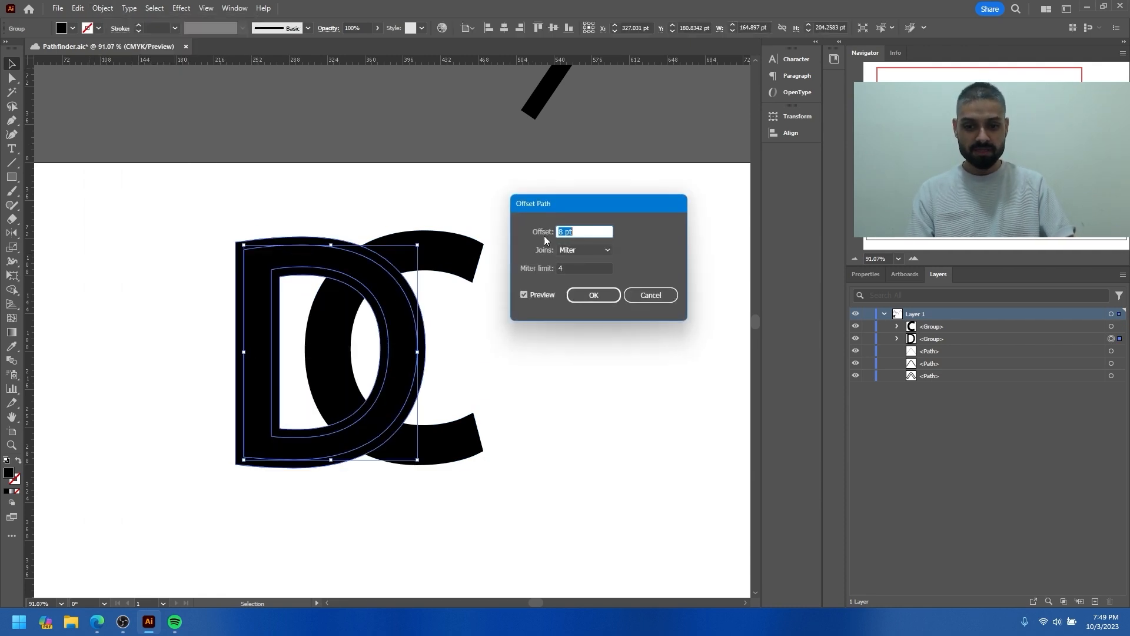
click(593, 296)
- With the Shape Builder, merge the C's pieces through the upper crossing and the D's pieces through the lower crossing
drag(583, 501, 159, 229)
scroll(462, 302, up, 2)
click(11, 287)
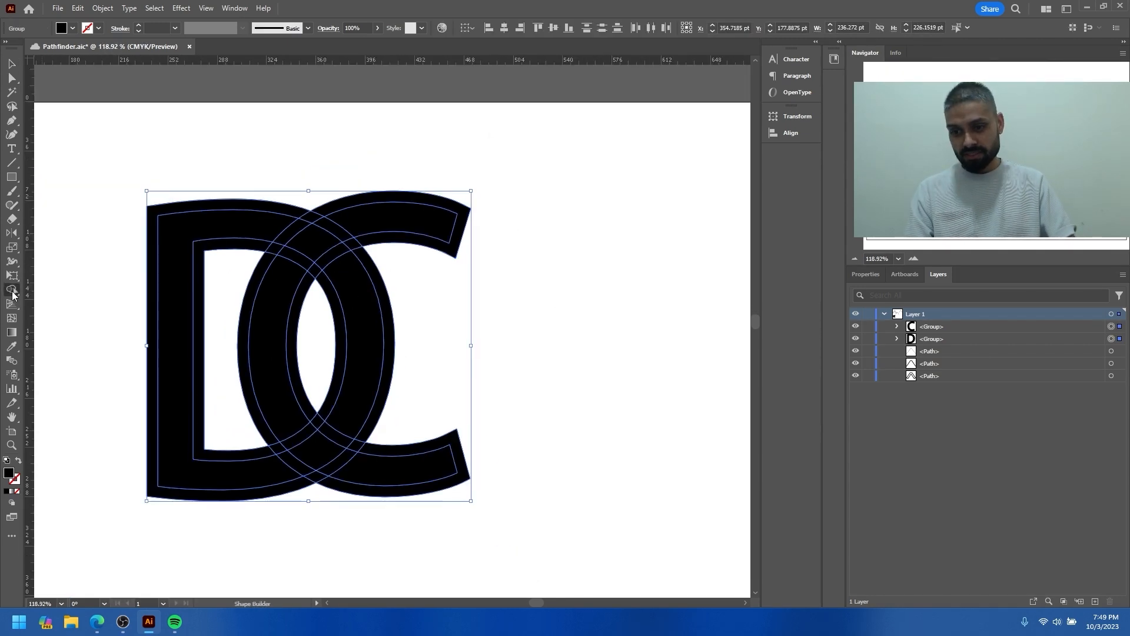
scroll(306, 253, up, 1)
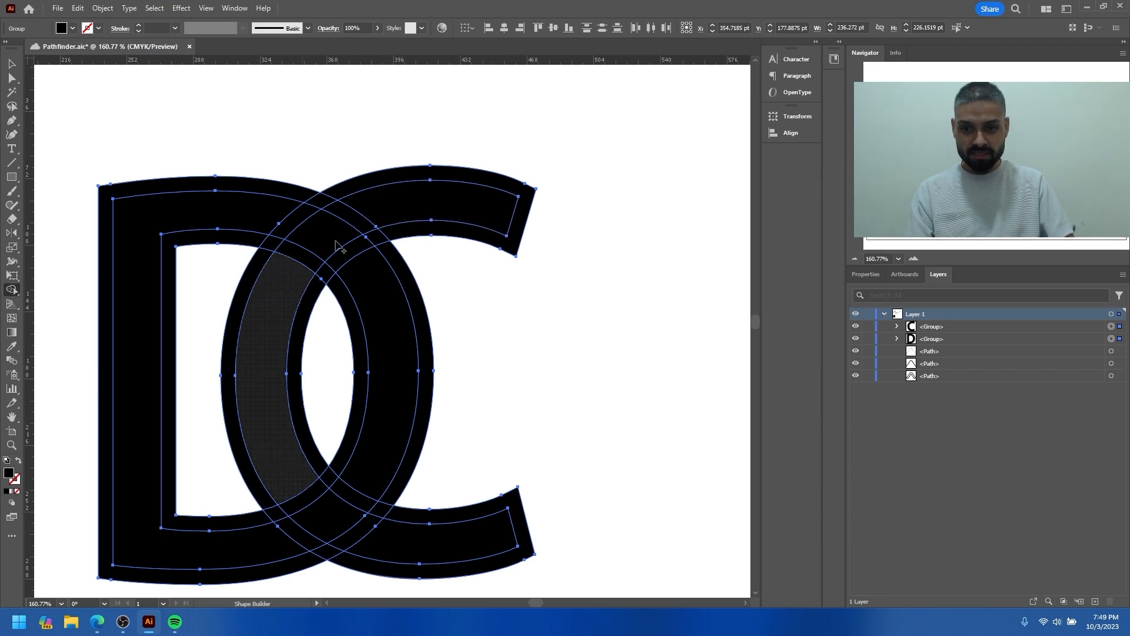
mouse_move(386, 209)
mouse_down()
mouse_move(324, 259)
mouse_move(286, 324)
mouse_move(247, 354)
mouse_up()
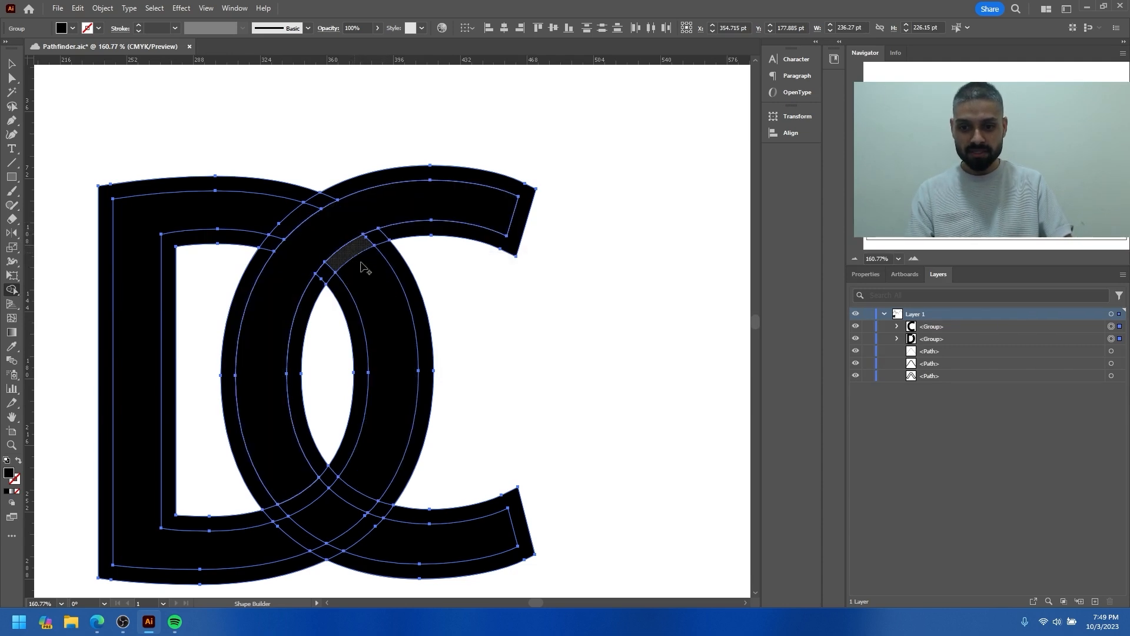
mouse_move(365, 276)
mouse_down()
mouse_move(382, 335)
mouse_move(379, 436)
mouse_move(345, 501)
mouse_move(257, 543)
mouse_up()
- Delete the offset border pieces along the C at the upper crossing to leave a gap in the D
key(ctrl+space)
mouse_move(357, 258)
mouse_down()
mouse_move(378, 242)
mouse_move(370, 232)
mouse_move(311, 286)
mouse_up()
mouse_move(325, 170)
mouse_down()
mouse_move(274, 217)
mouse_move(246, 265)
mouse_up()
drag(279, 344, 305, 265)
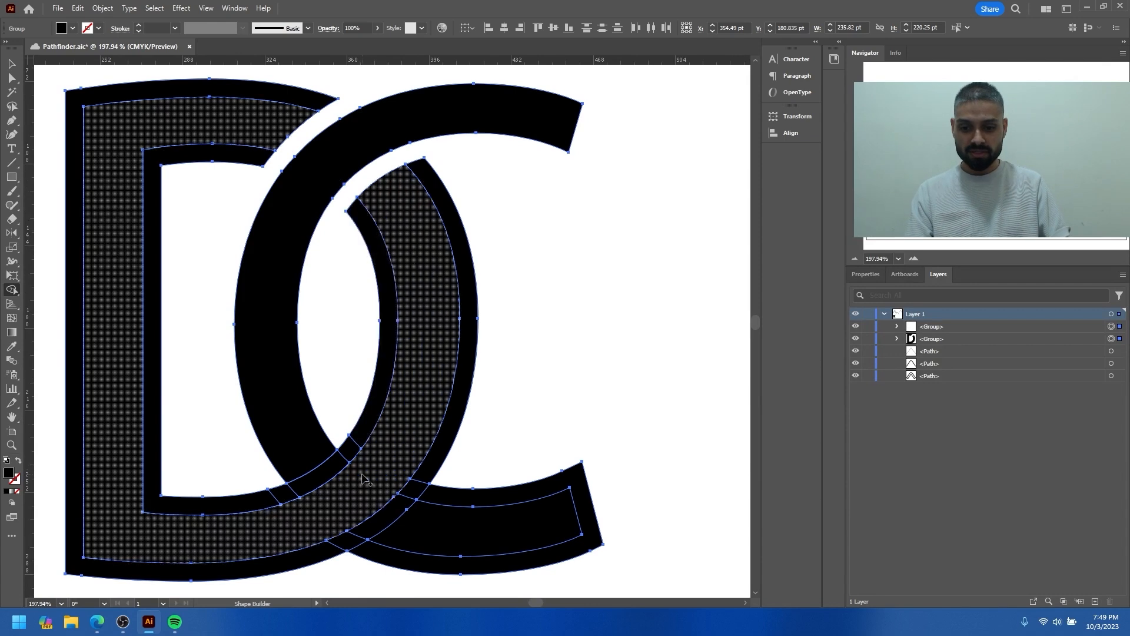
- Delete the offset pieces at the lower crossing and the remaining offset border around both letters, leaving a gap in the C
drag(351, 451, 288, 496)
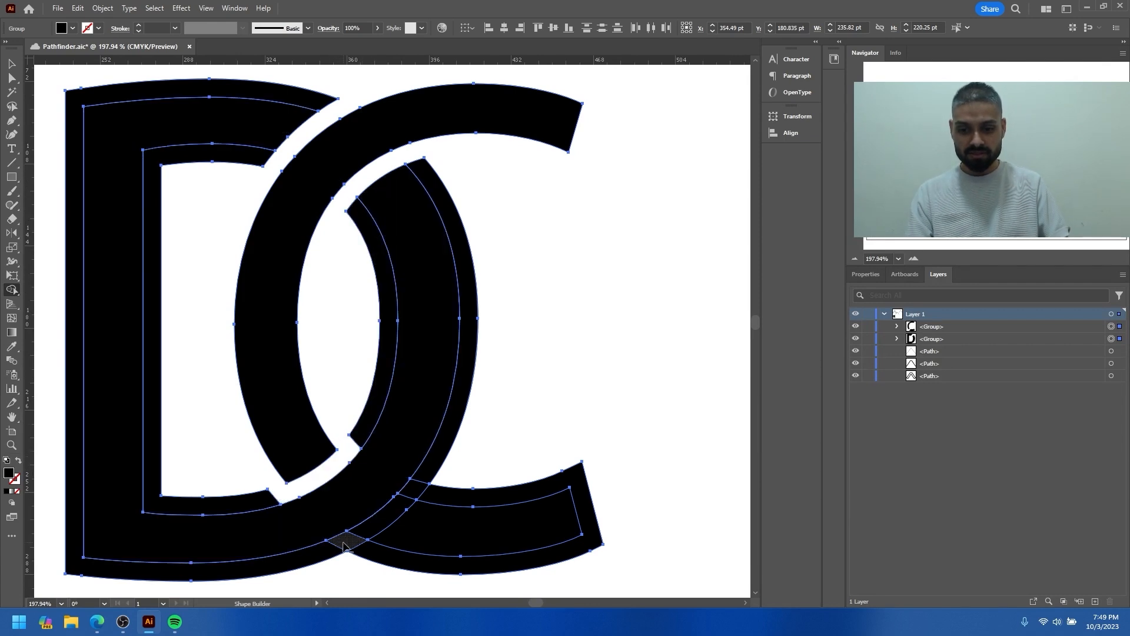
drag(399, 513, 429, 479)
alt+click(324, 559)
alt+click(390, 567)
alt+click(250, 502)
alt+click(376, 406)
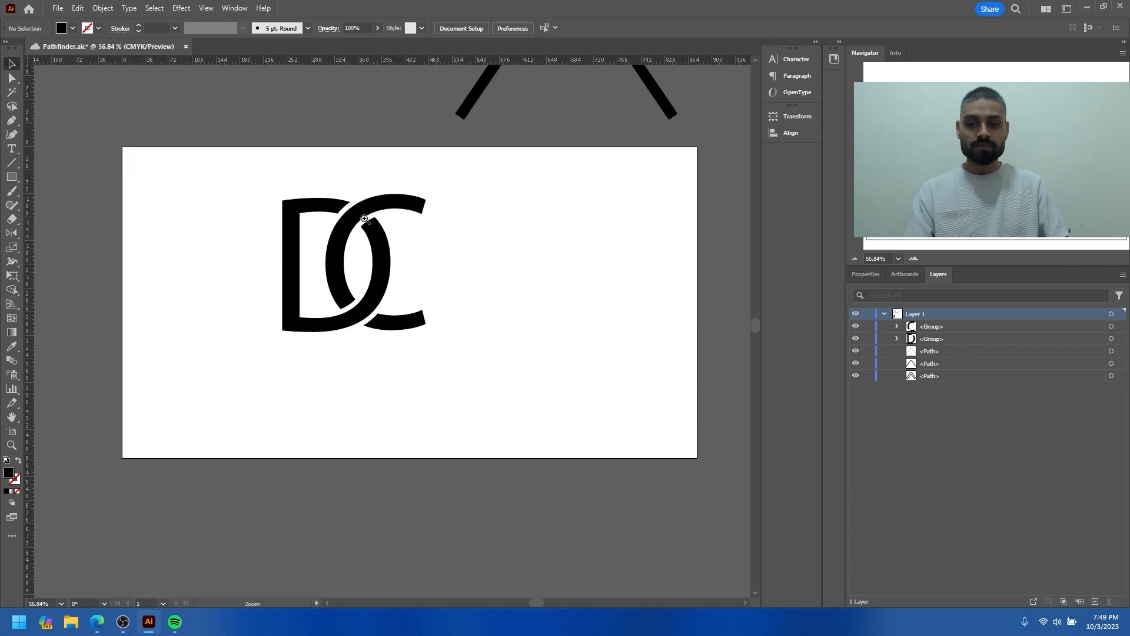
ctrl+click(397, 225)
drag(412, 270, 300, 293)
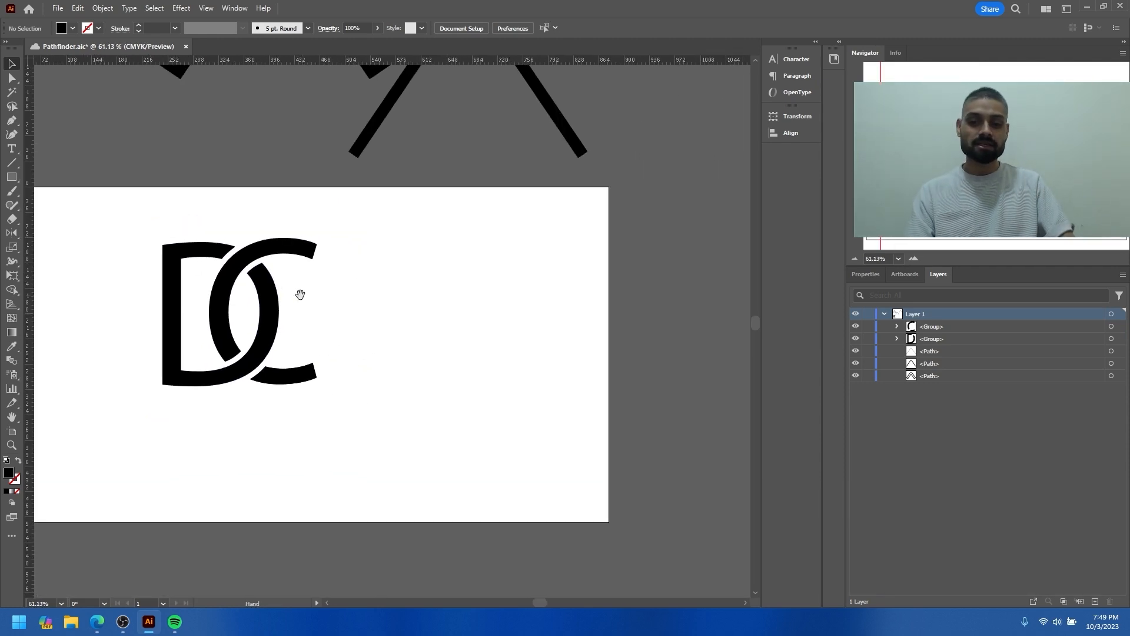
drag(193, 290, 293, 297)
scroll(294, 296, down, 2)
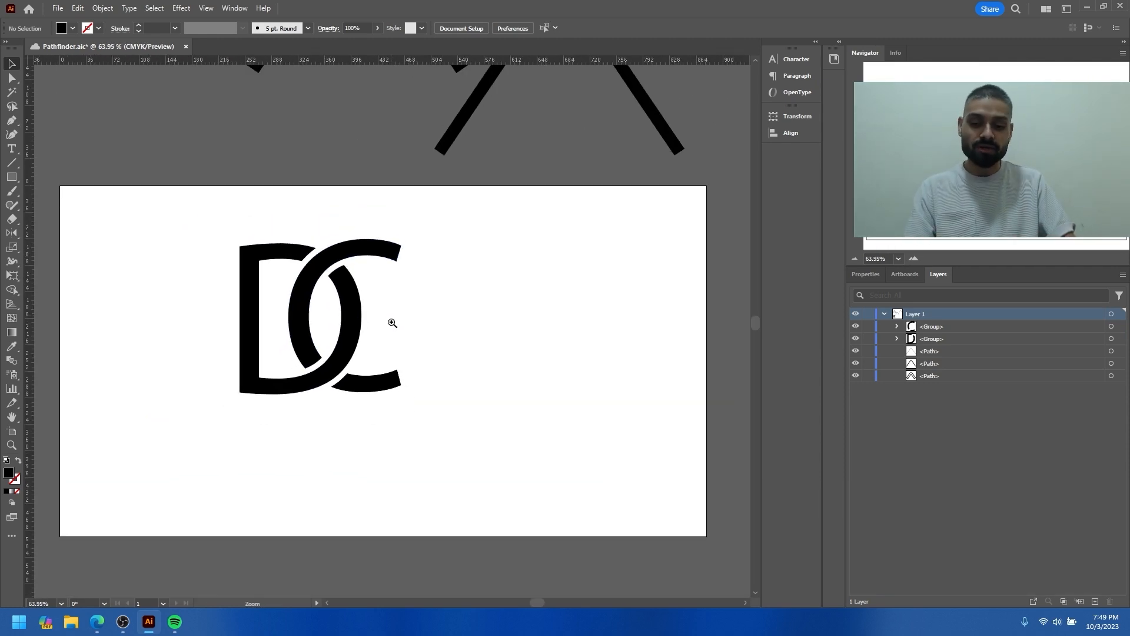
- Draw an open four-point zigzag path across the artboard with the Pen tool and swap its fill and stroke colours
scroll(391, 323, down, 2)
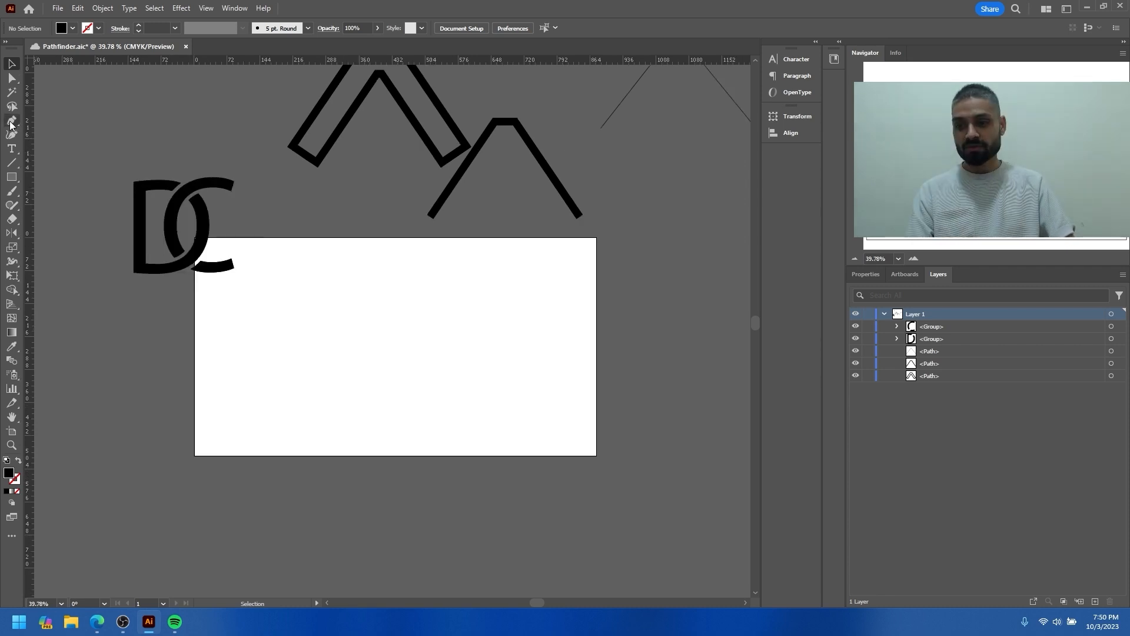
click(11, 120)
click(280, 385)
click(355, 318)
click(478, 346)
click(520, 297)
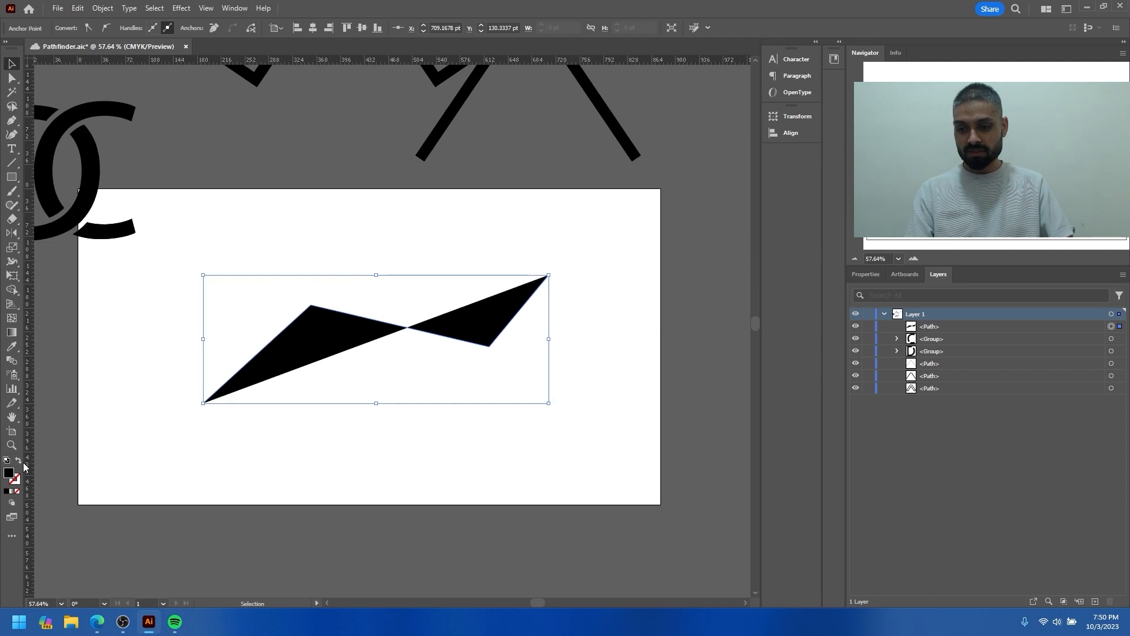
click(19, 460)
drag(368, 348, 316, 338)
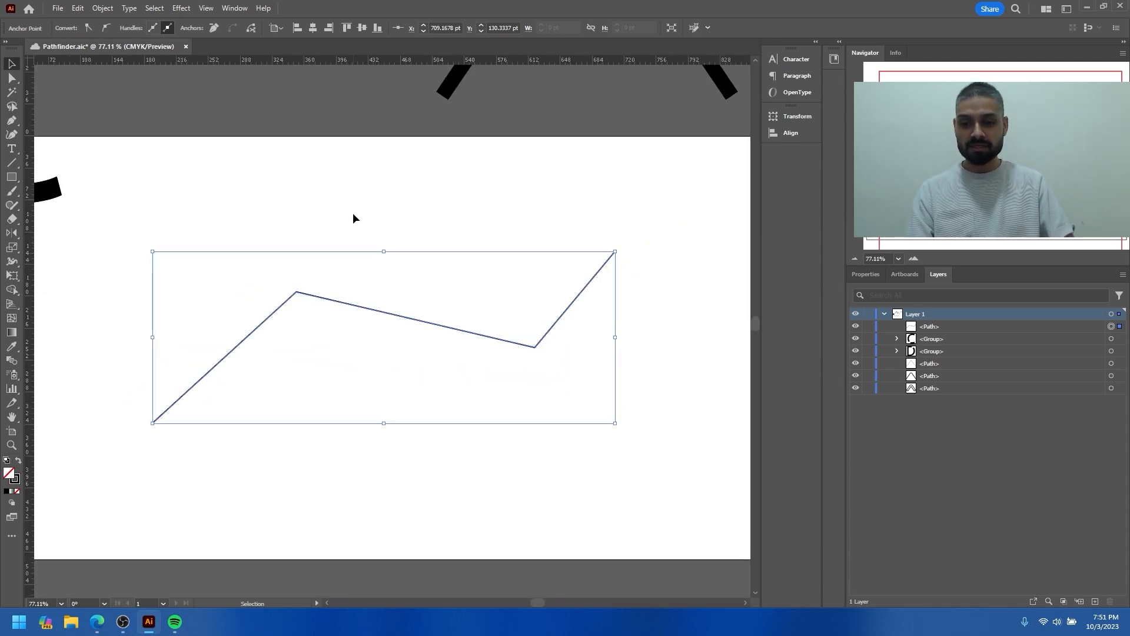
- Set the zigzag path's start arrowhead to Arrow 22 and its end arrowhead to Arrow 1
drag(271, 206, 323, 340)
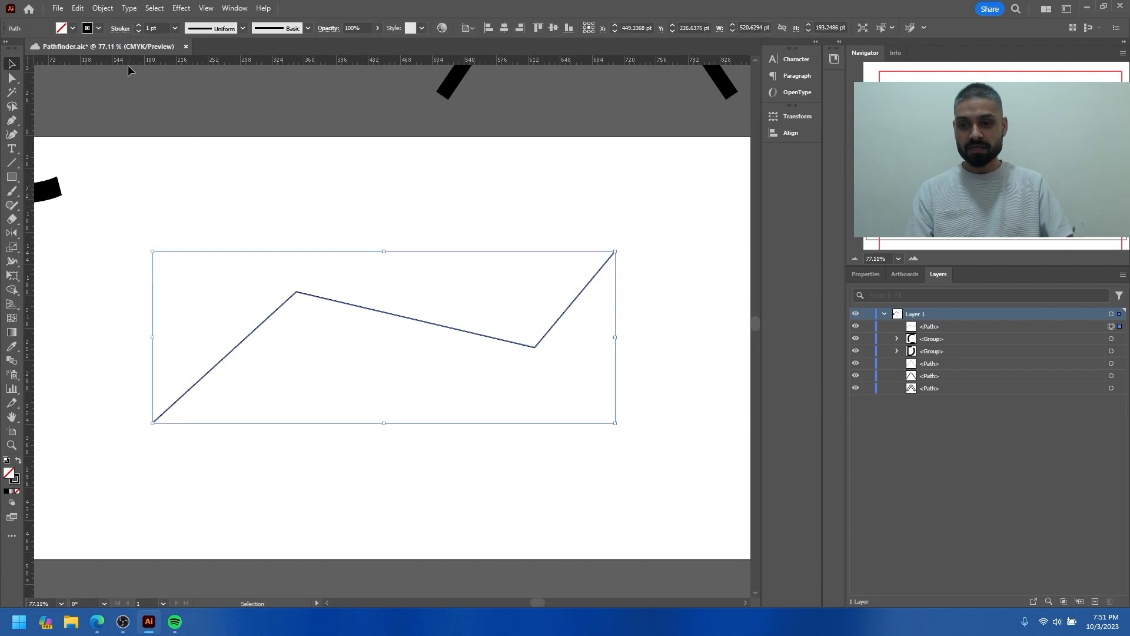
click(121, 30)
click(63, 157)
scroll(79, 287, down, 5)
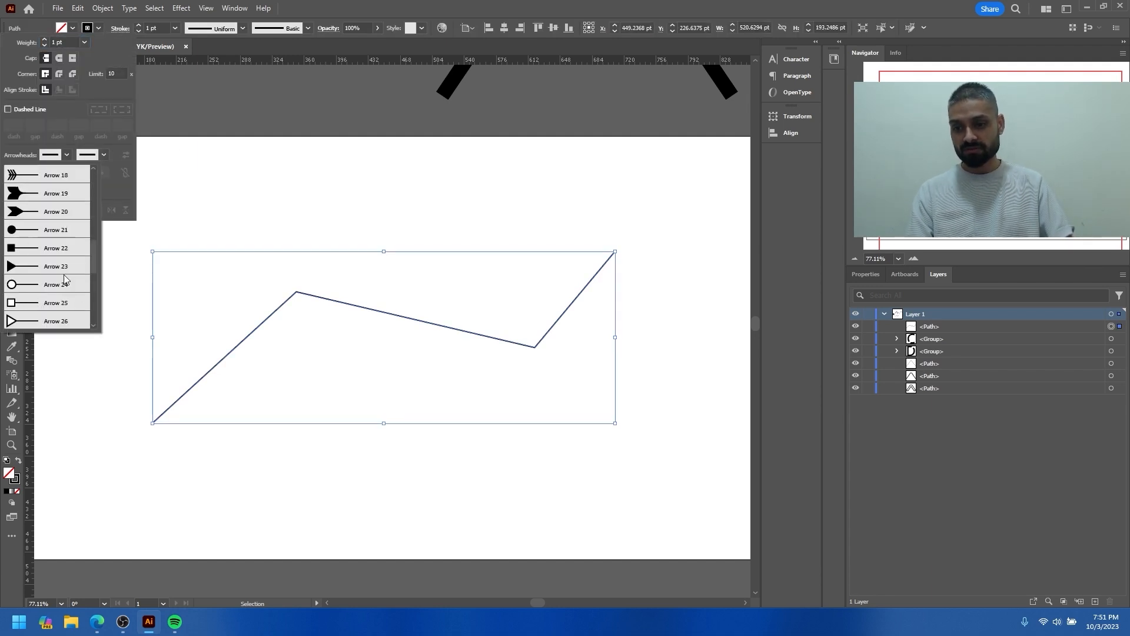
click(38, 252)
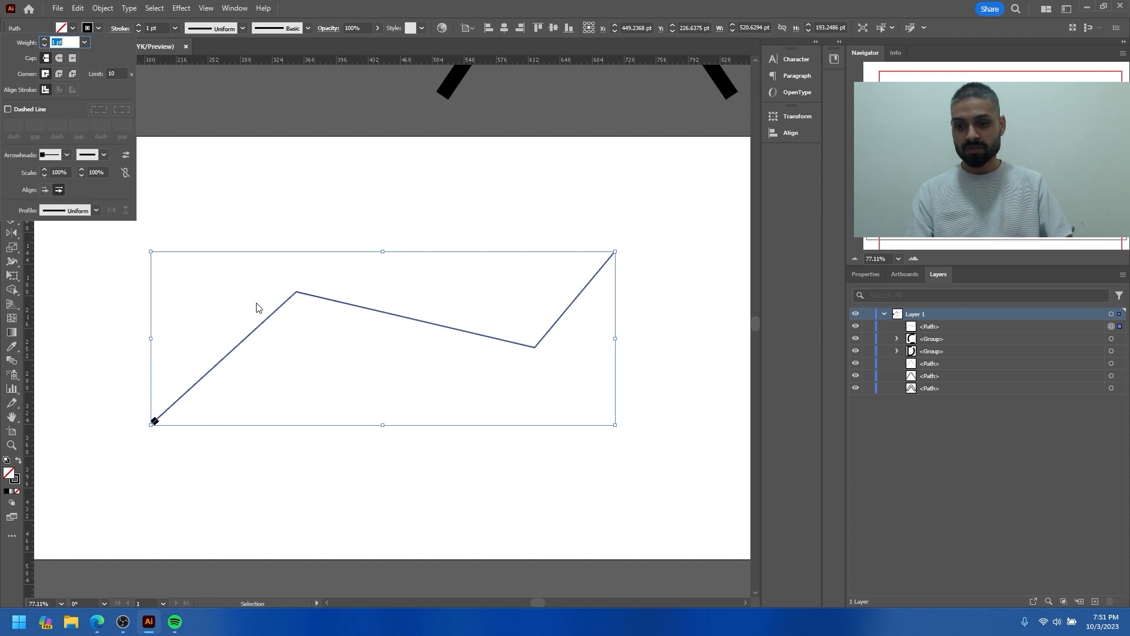
click(104, 155)
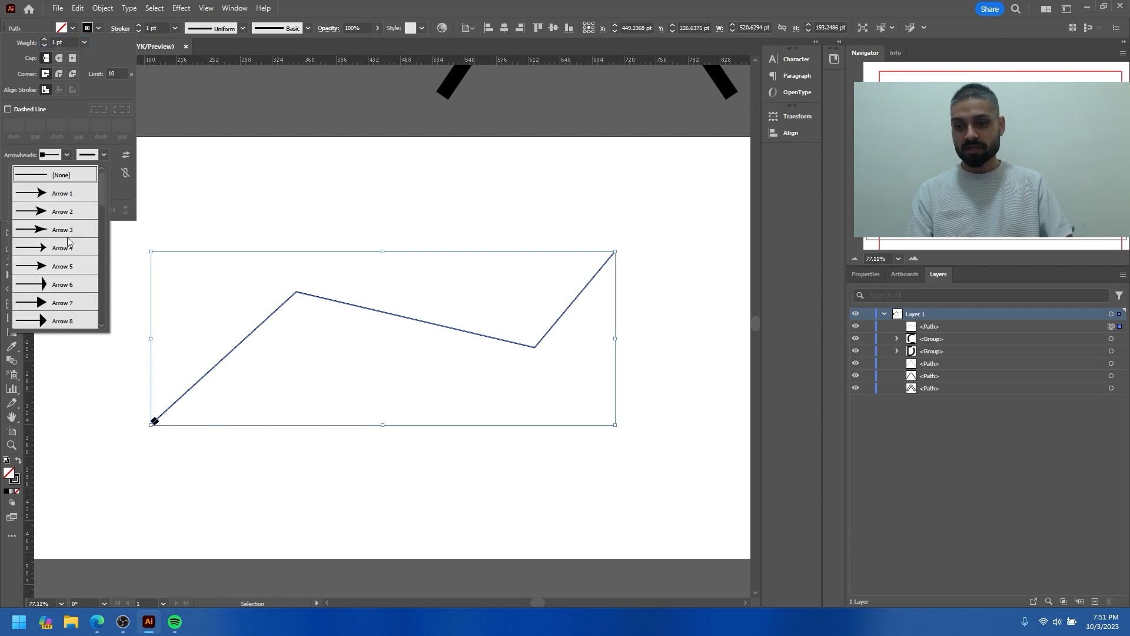
click(48, 195)
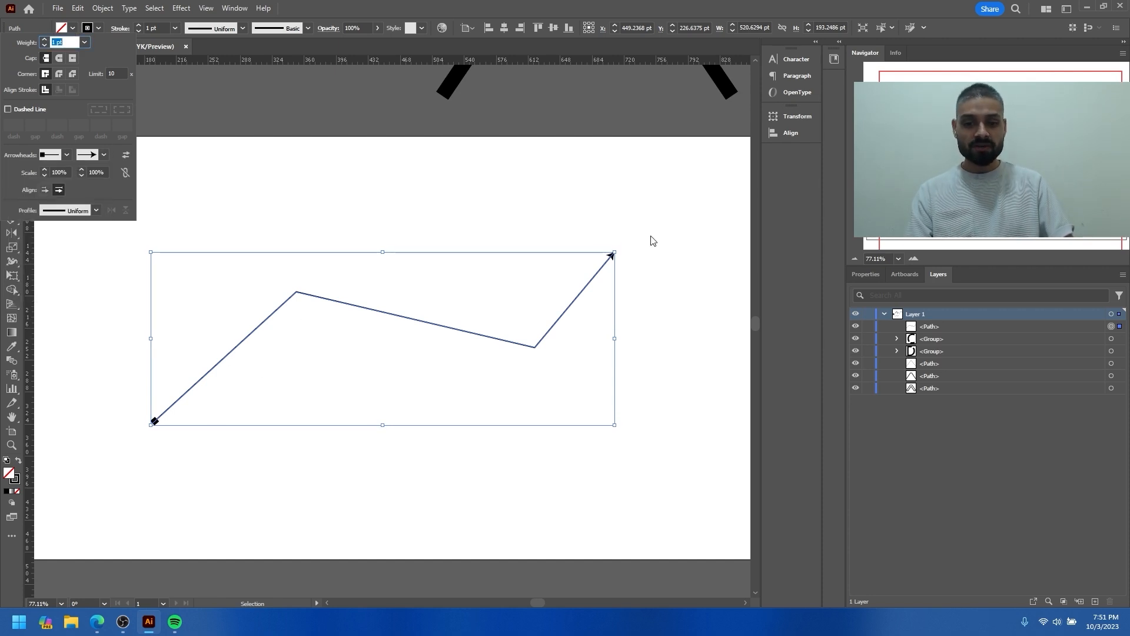
- Try swapping the start and end arrowheads of the zigzag path back and forth
click(126, 155)
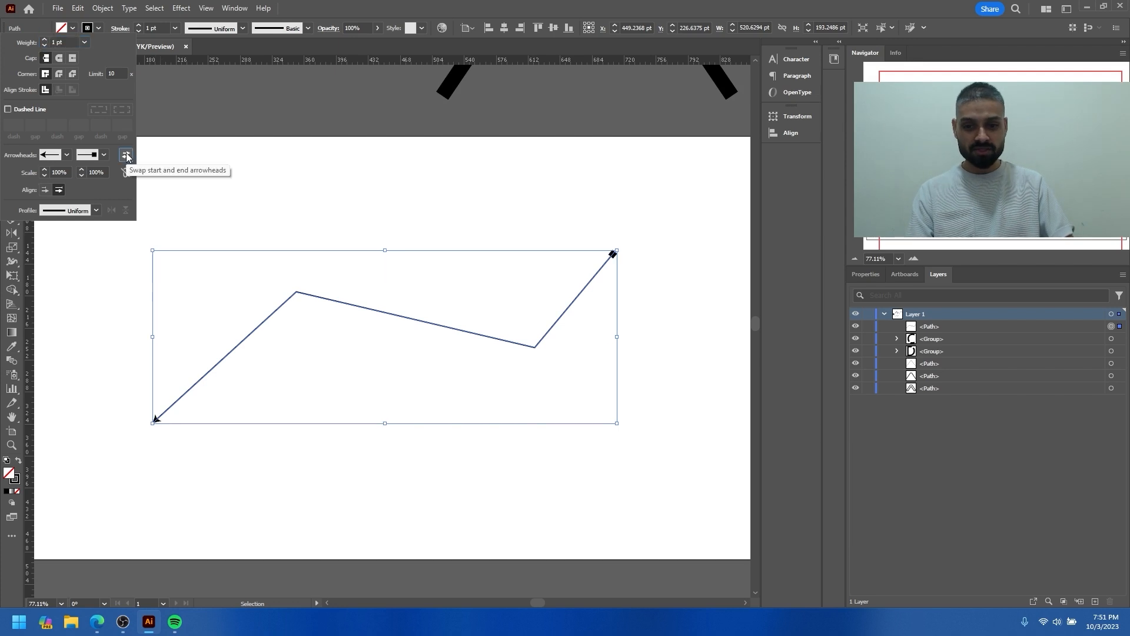
click(126, 155)
click(126, 154)
click(126, 154)
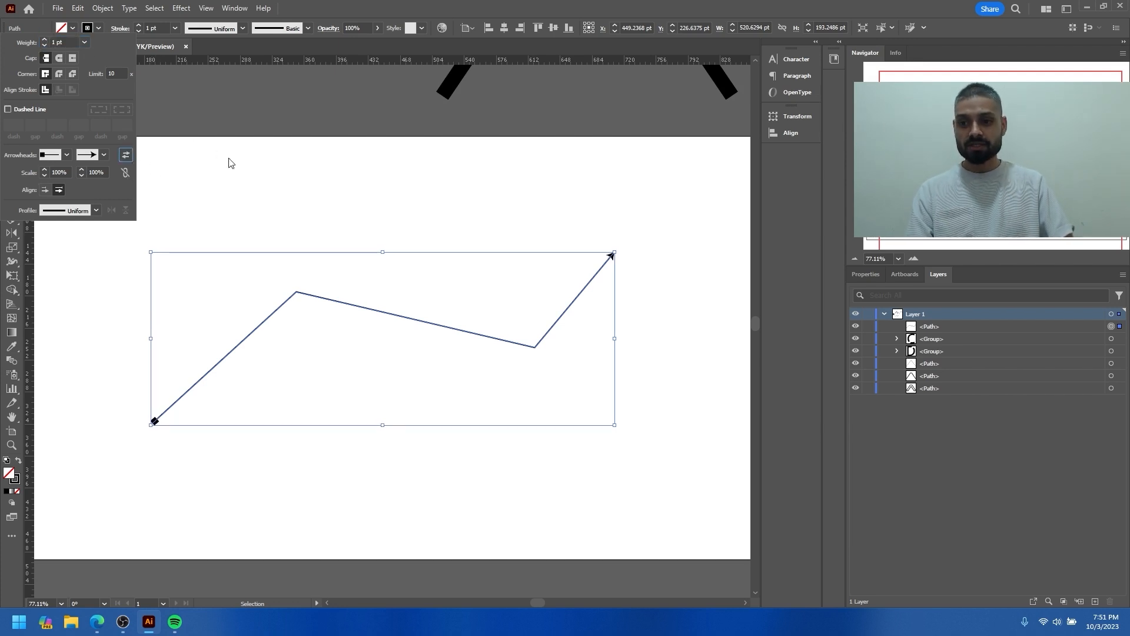
- Reverse the path direction of the selected zigzag arrow path
click(103, 8)
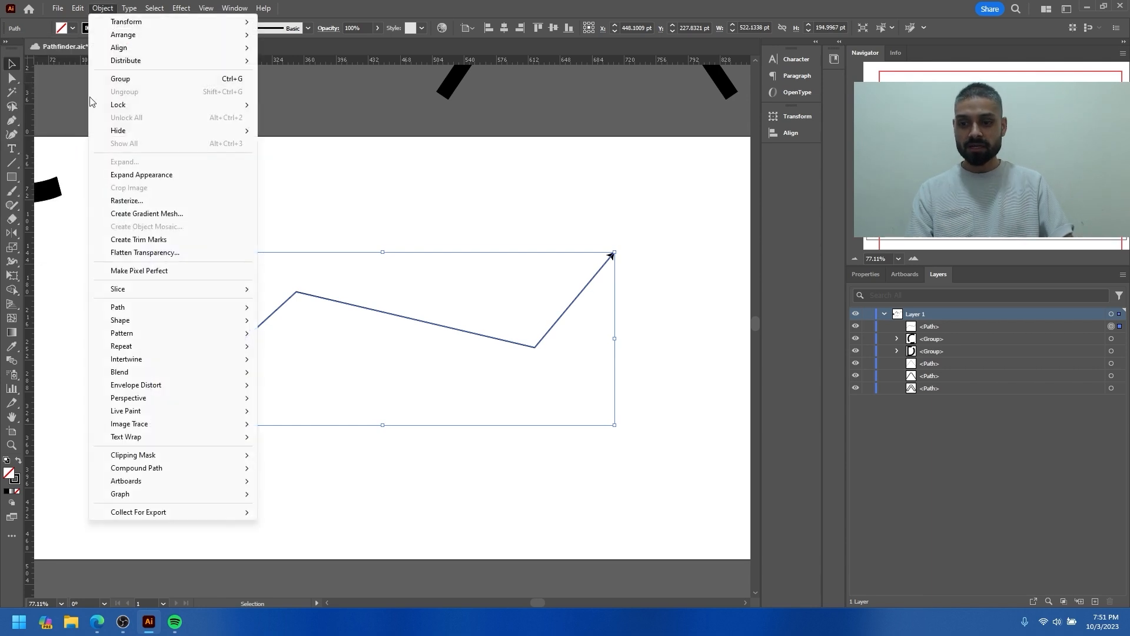
mouse_move(239, 306)
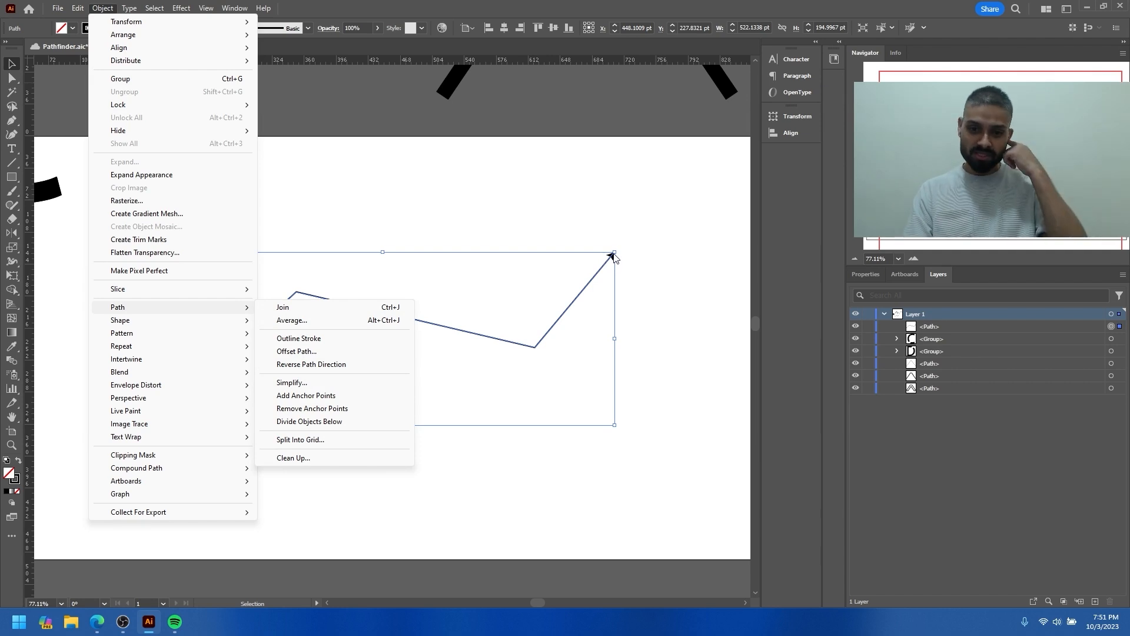
click(327, 364)
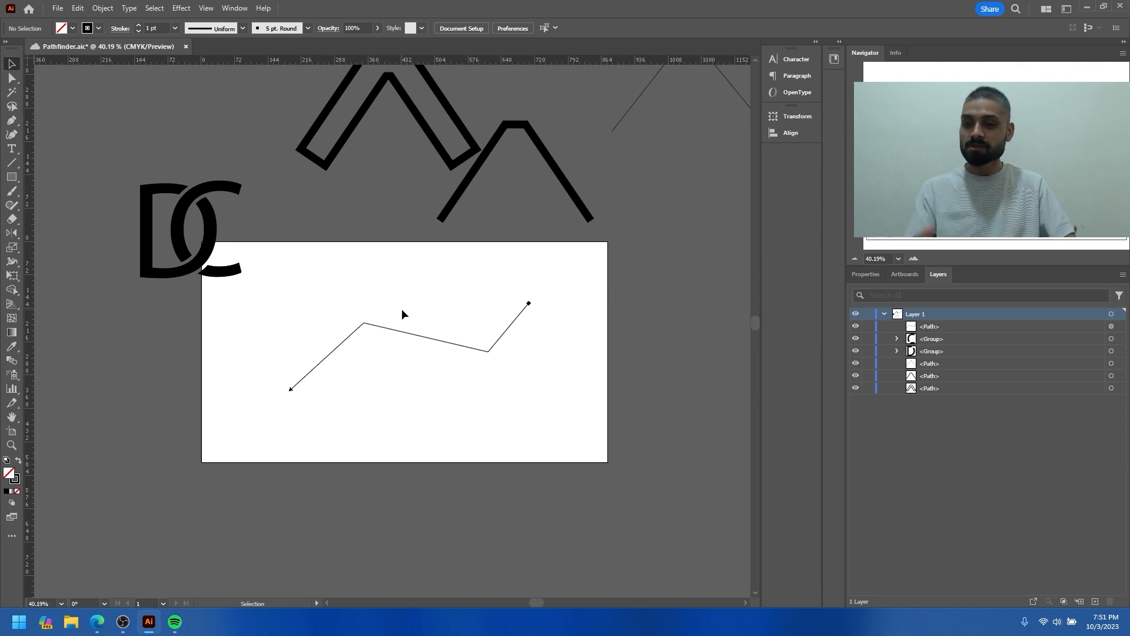
- Move the zigzag path off the artboard and draw a closed freehand shape about 442 by 253 pt in its place
drag(445, 365, 386, 352)
drag(411, 330, 417, 353)
mouse_move(392, 346)
mouse_down()
mouse_move(429, 349)
mouse_move(398, 355)
mouse_move(421, 369)
mouse_move(401, 364)
mouse_up()
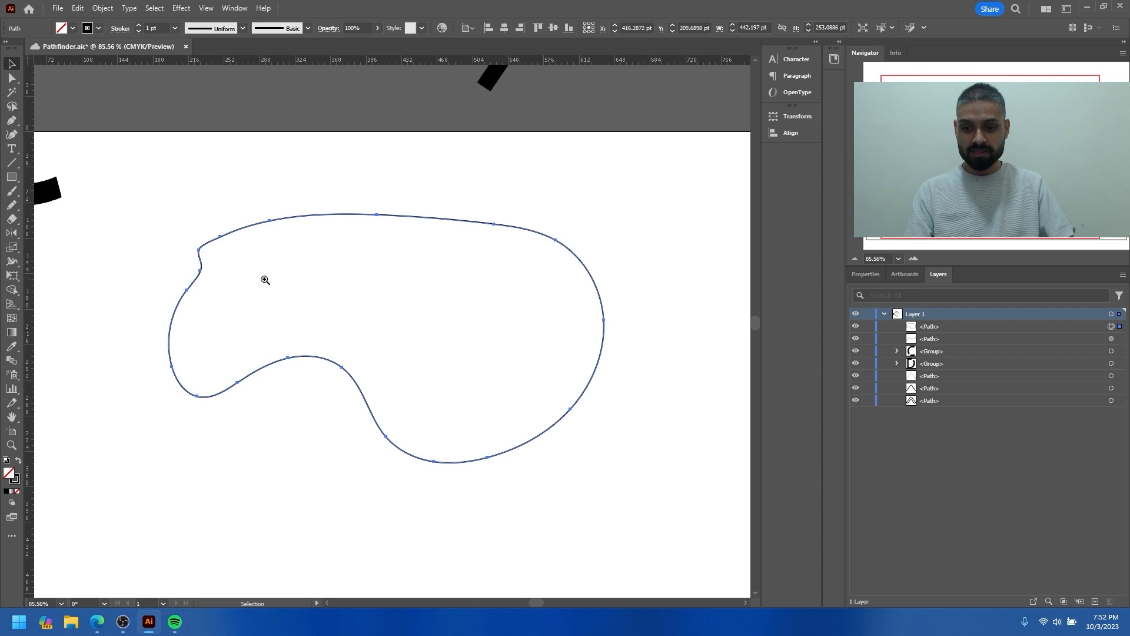
drag(356, 274, 336, 286)
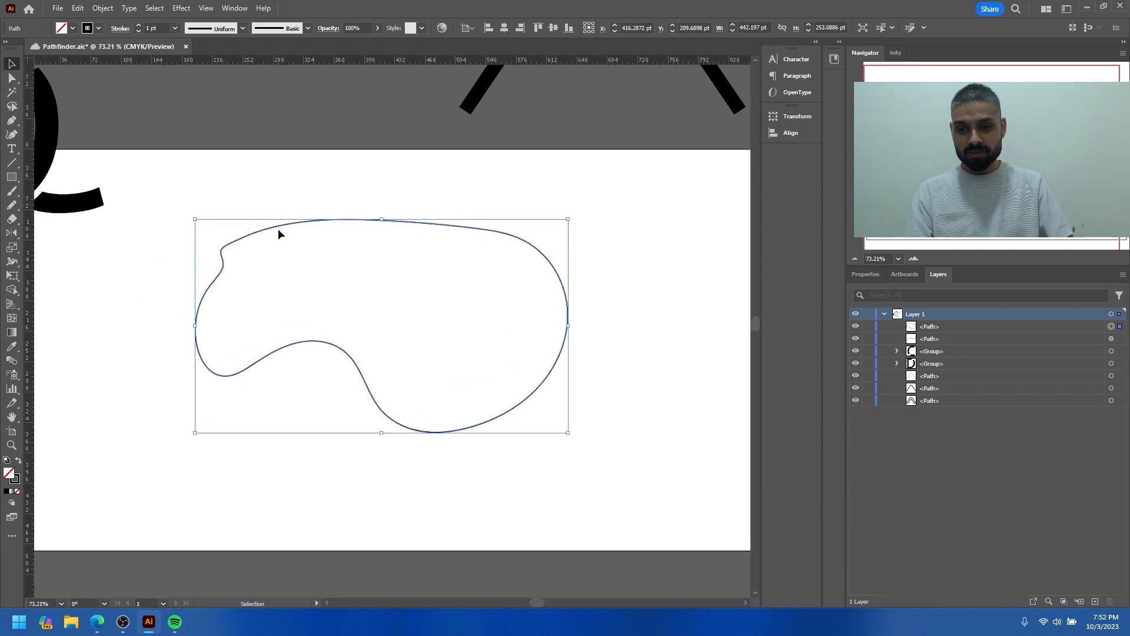
- Run Simplify on the freehand shape, trying different anchor point reductions and the auto-simplify setting
key(a)
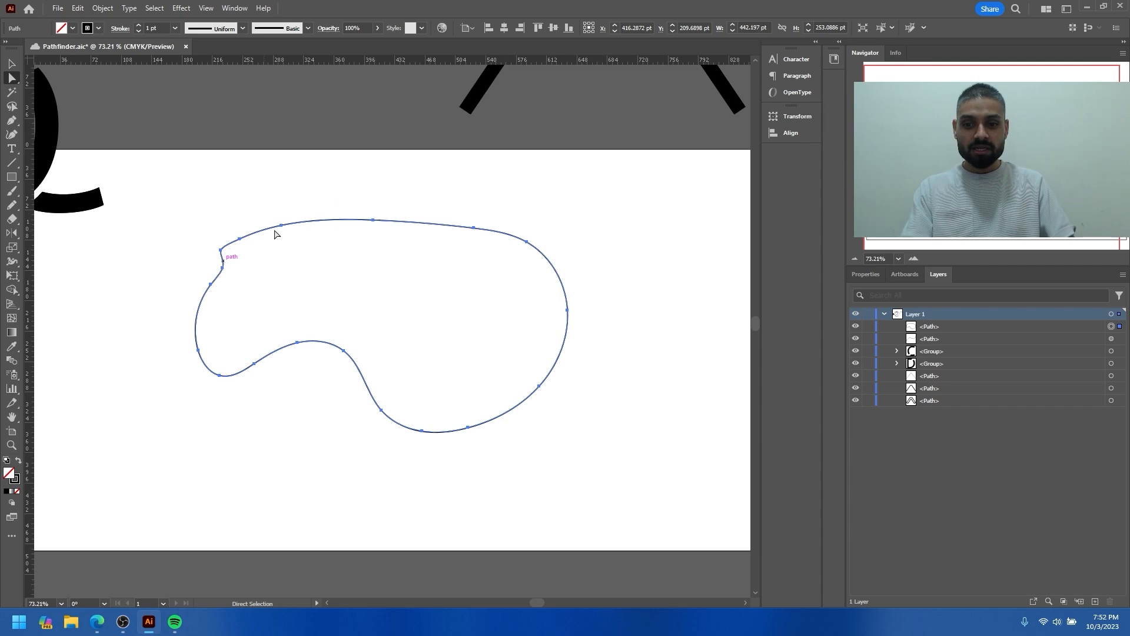
scroll(406, 263, up, 2)
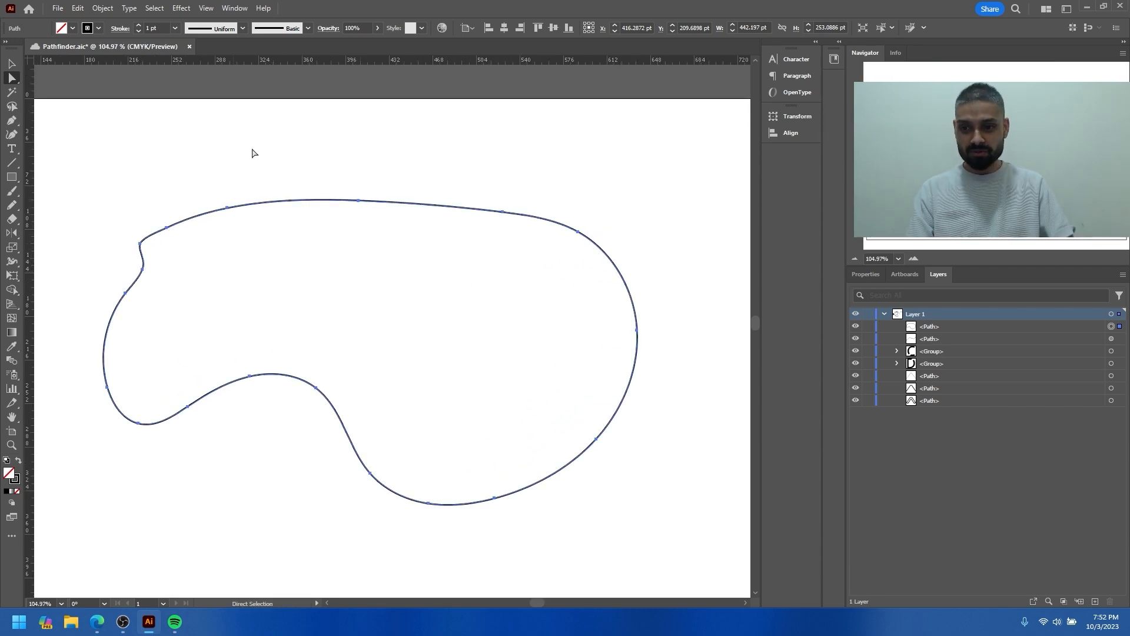
scroll(376, 201, down, 2)
key(v)
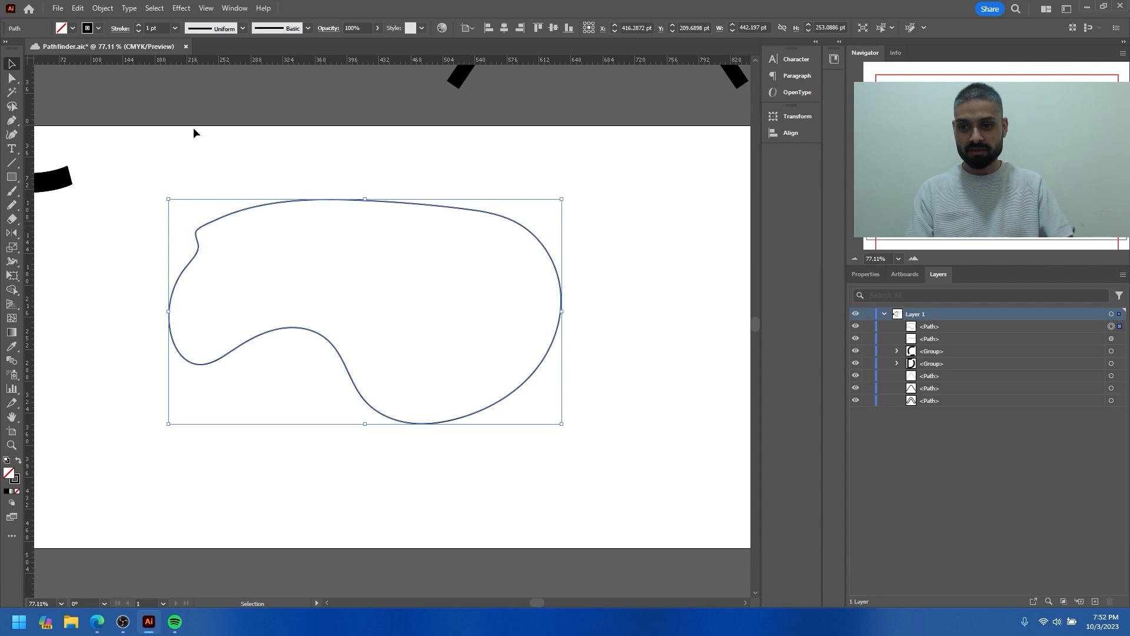
click(103, 8)
mouse_move(222, 311)
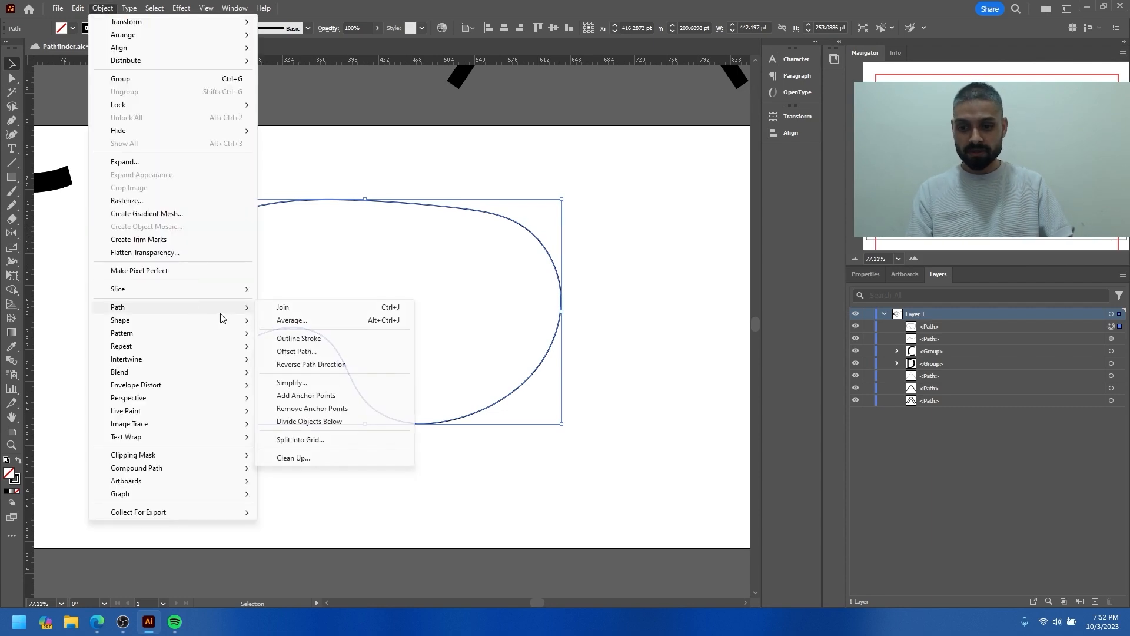
click(301, 382)
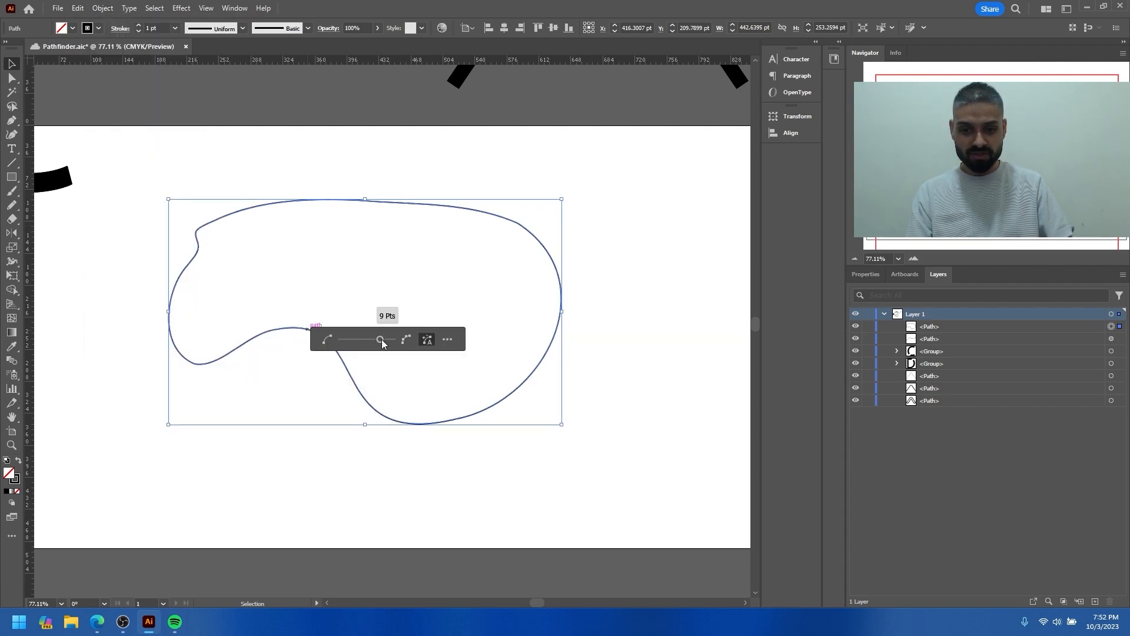
mouse_move(379, 343)
mouse_down()
mouse_move(360, 341)
mouse_move(383, 343)
mouse_up()
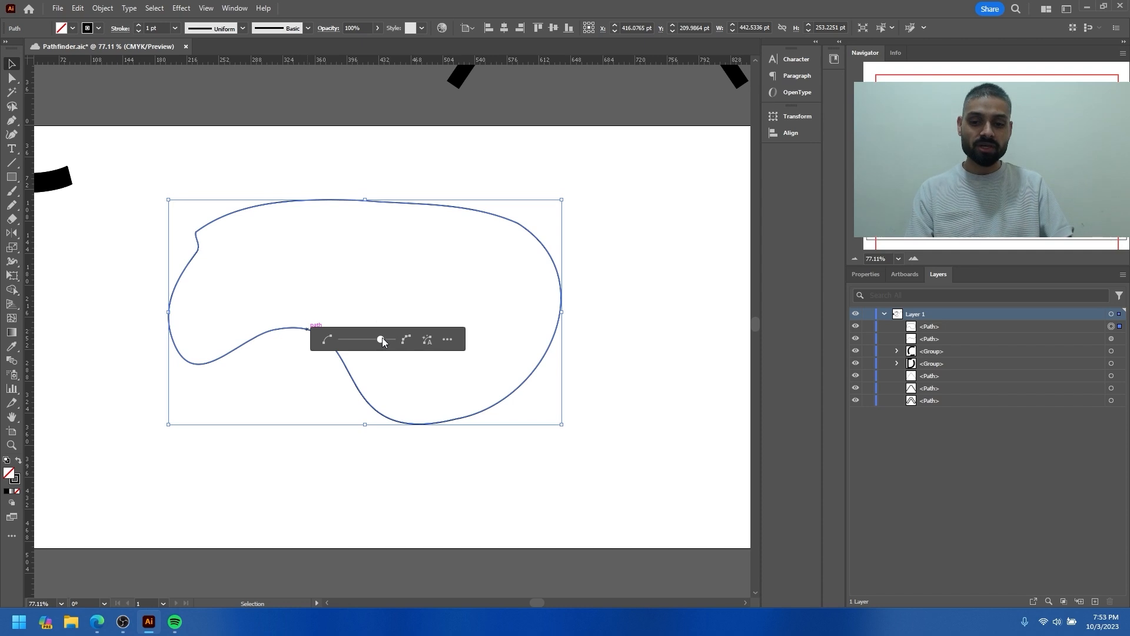
mouse_move(394, 340)
mouse_down()
mouse_move(330, 331)
mouse_move(375, 339)
mouse_up()
click(426, 342)
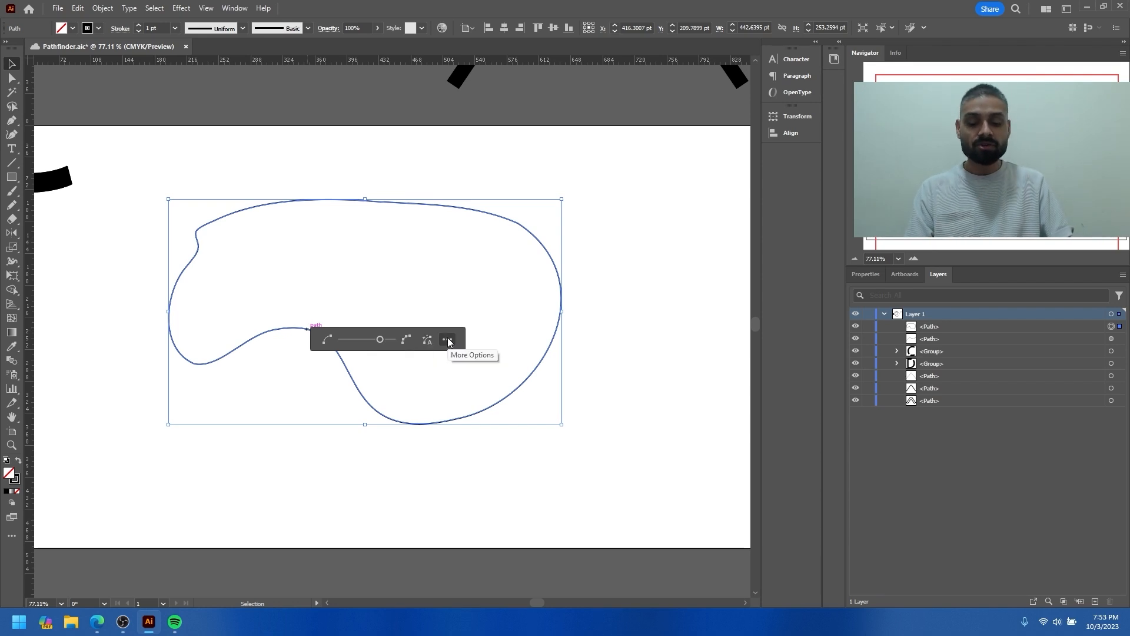
- Try the full Simplify options with the original path shown, a 92° corner point angle threshold and a 74% curve, and cancel
click(448, 341)
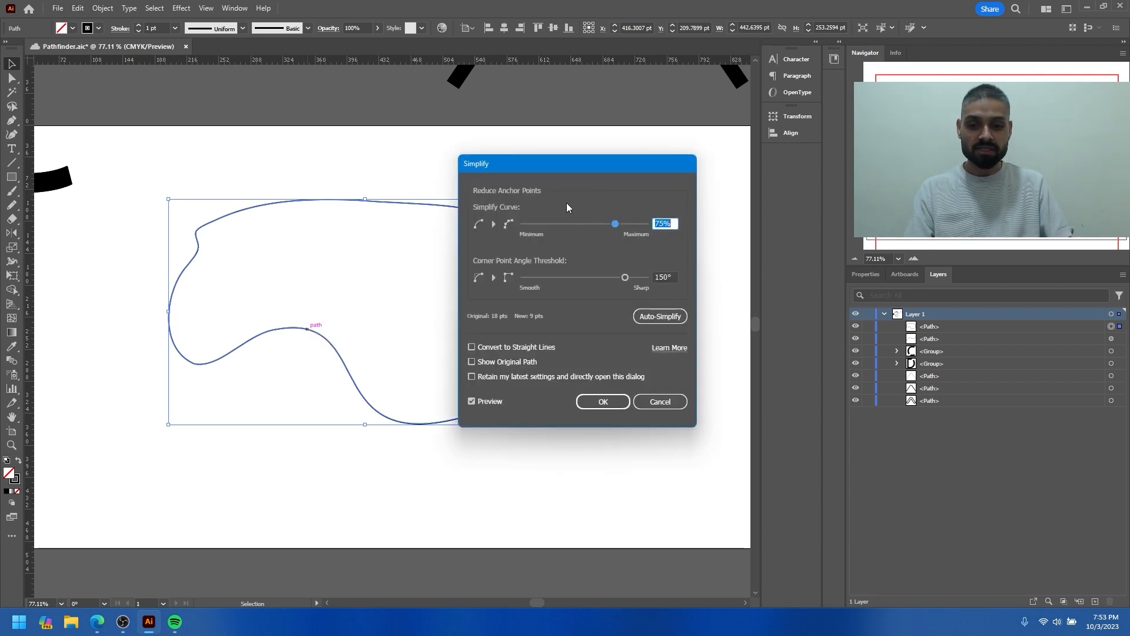
drag(562, 167, 565, 143)
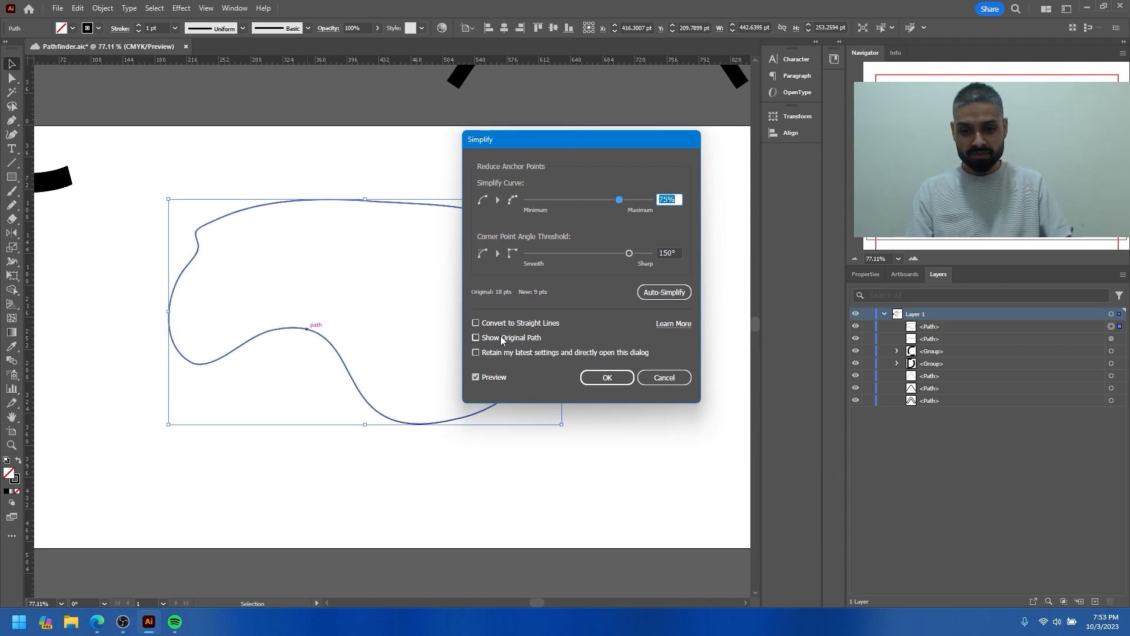
click(518, 338)
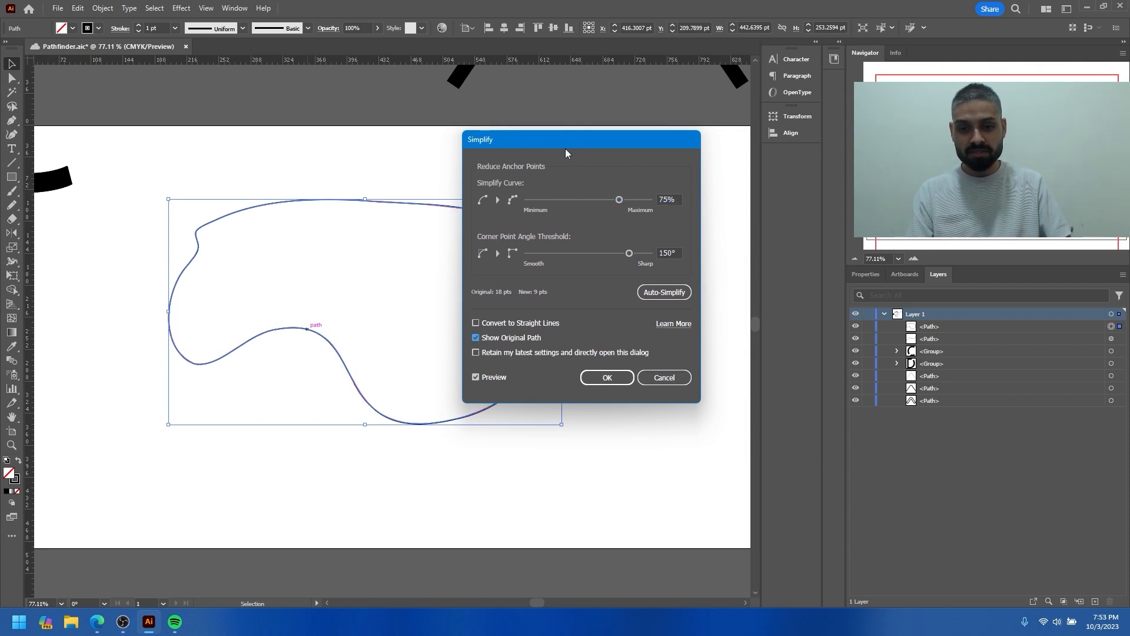
drag(566, 151, 669, 156)
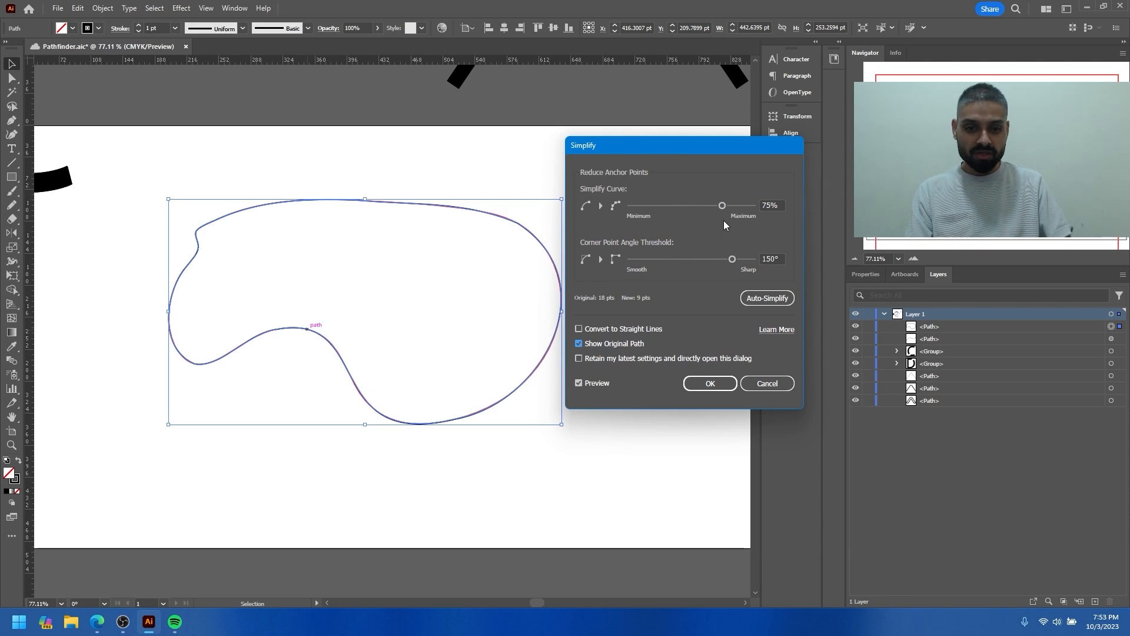
drag(732, 263, 691, 261)
click(723, 206)
mouse_move(726, 203)
mouse_down()
mouse_move(694, 203)
mouse_move(722, 210)
mouse_up()
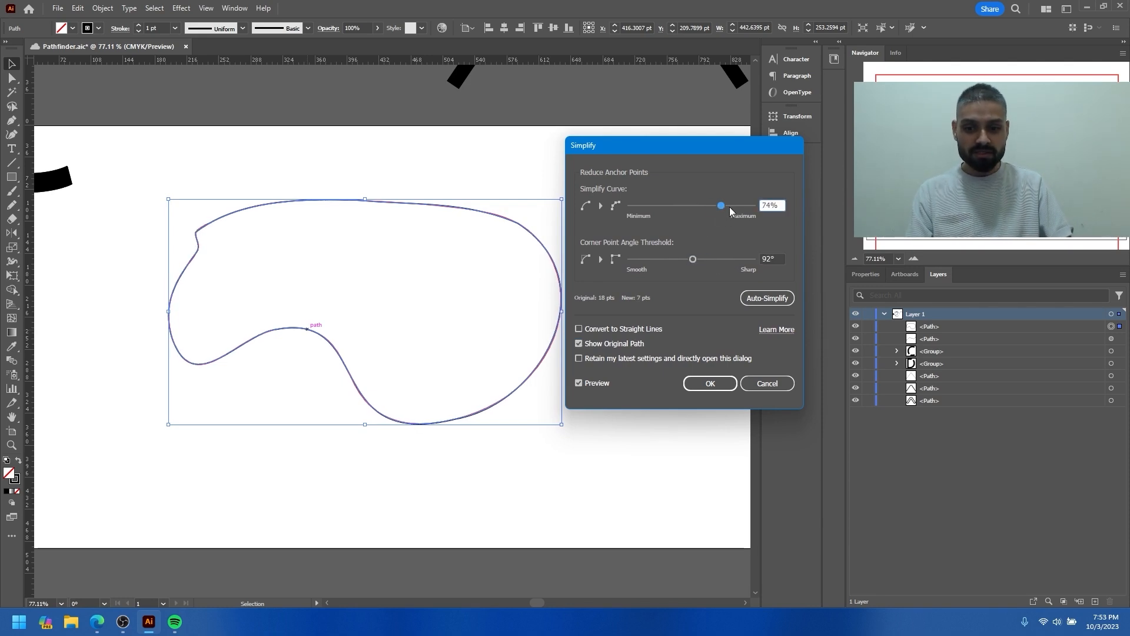
click(212, 232)
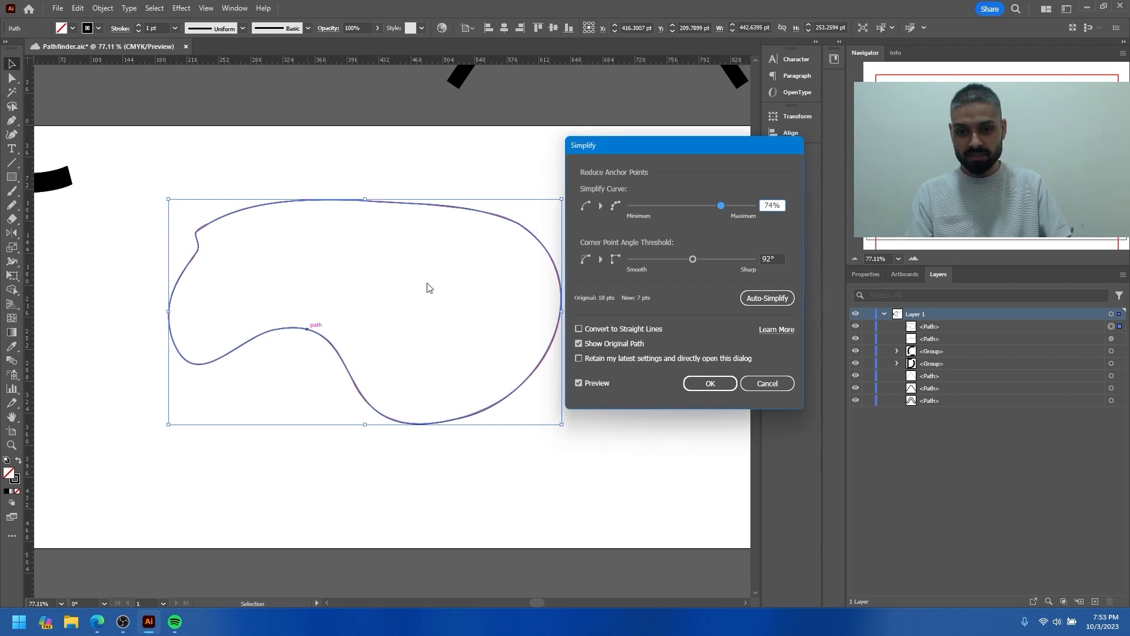
click(767, 382)
- Reopen the full Simplify options for the freehand shape, with its upper-left curve in close view and the original path shown
key(ctrl+space)
drag(204, 213, 465, 259)
click(155, 8)
mouse_move(102, 8)
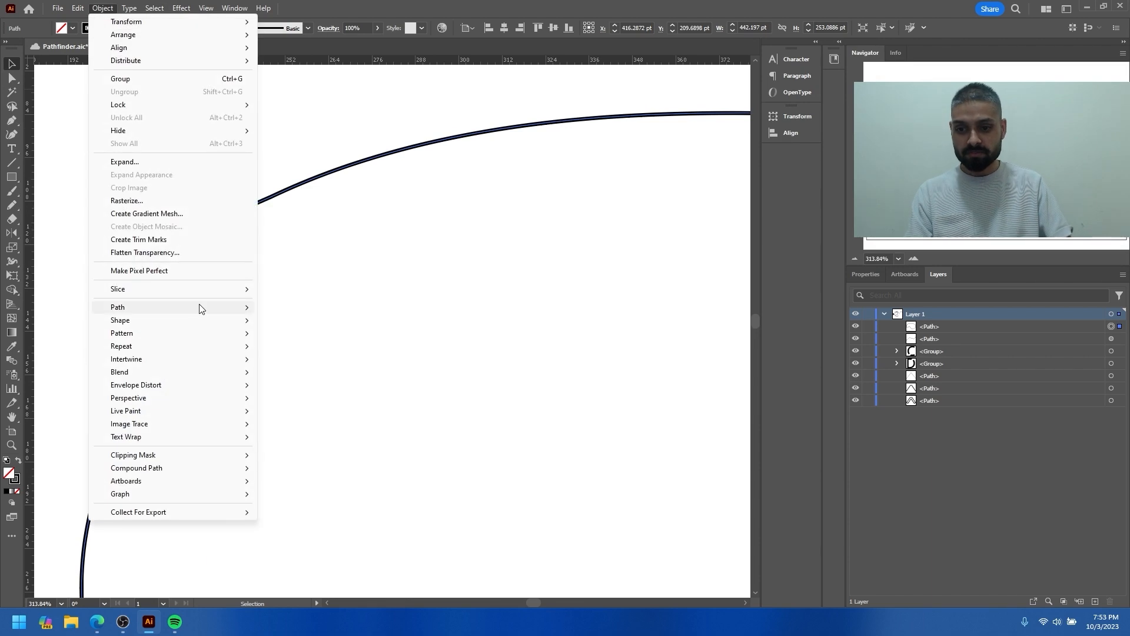
mouse_move(199, 307)
click(312, 380)
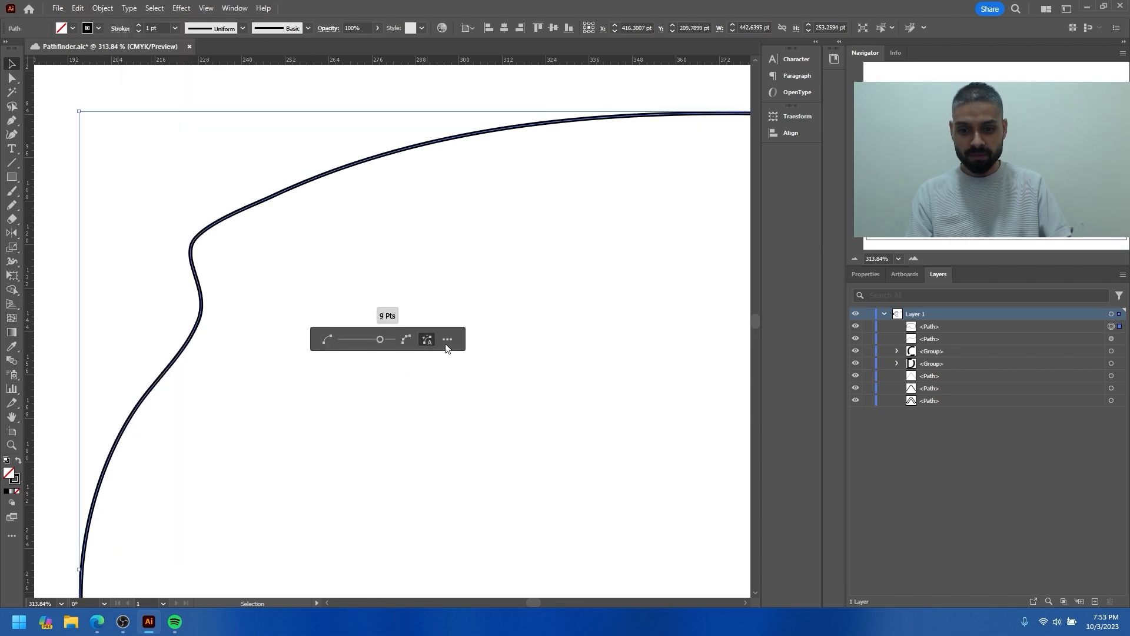
click(448, 340)
click(595, 343)
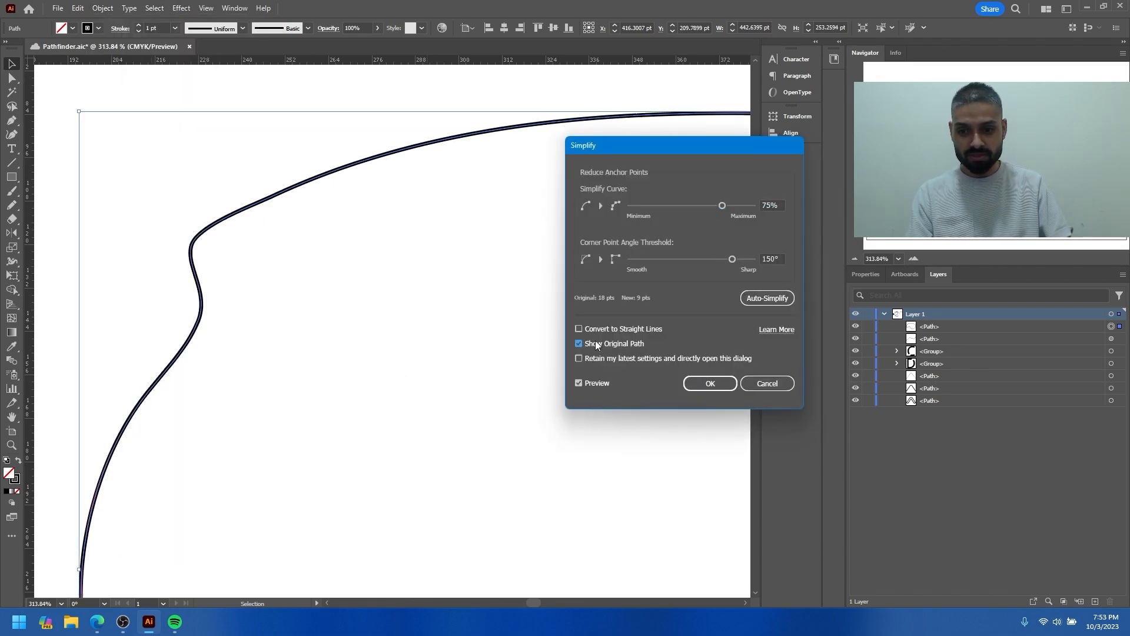
drag(673, 148, 532, 245)
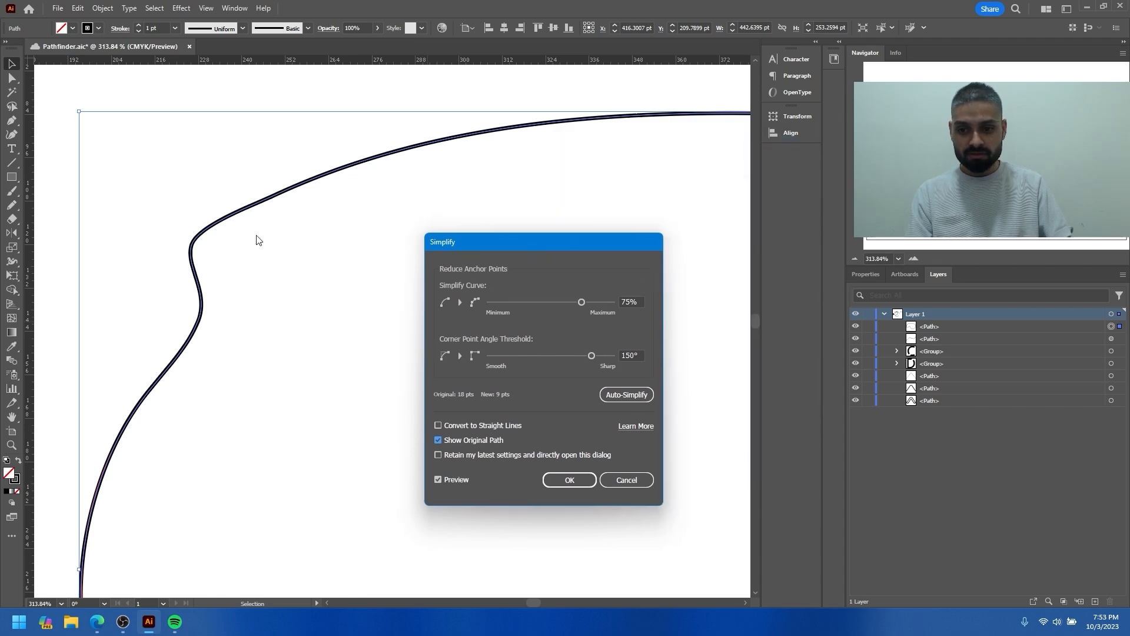
- Try the Simplify curve at 46% and 89%, and test converting the shape to straight lines
drag(581, 302, 546, 301)
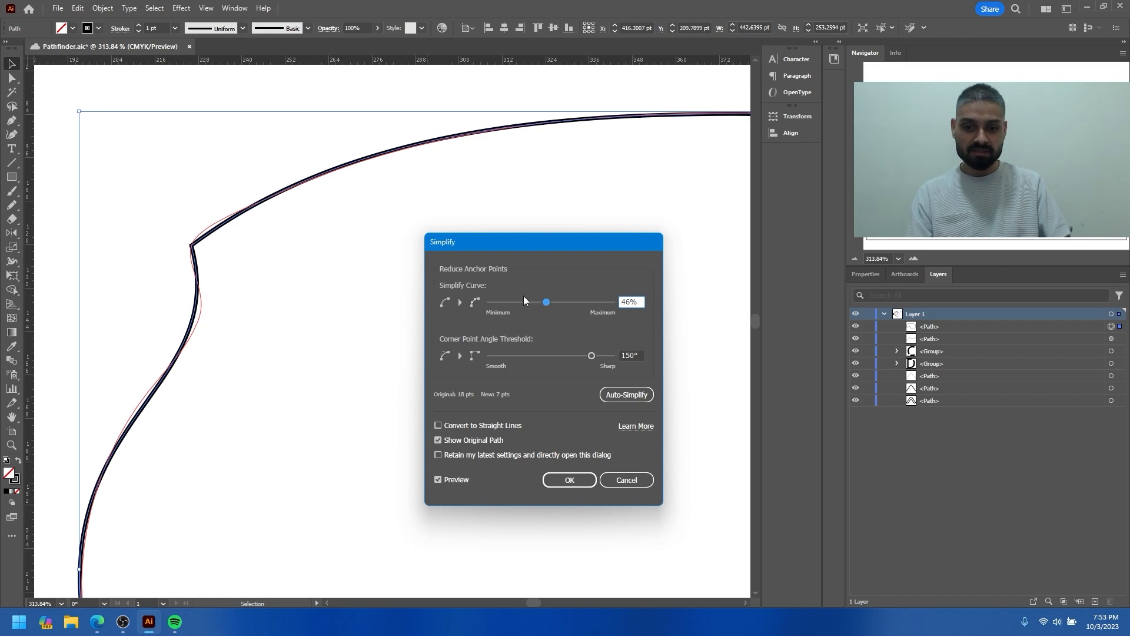
drag(546, 299, 597, 298)
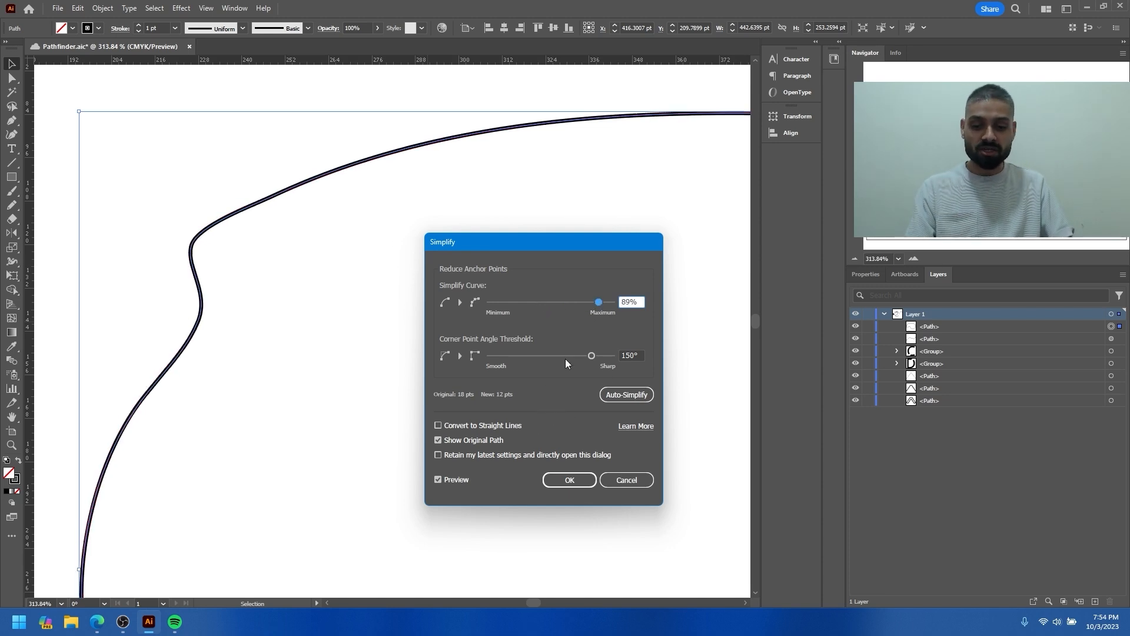
click(475, 425)
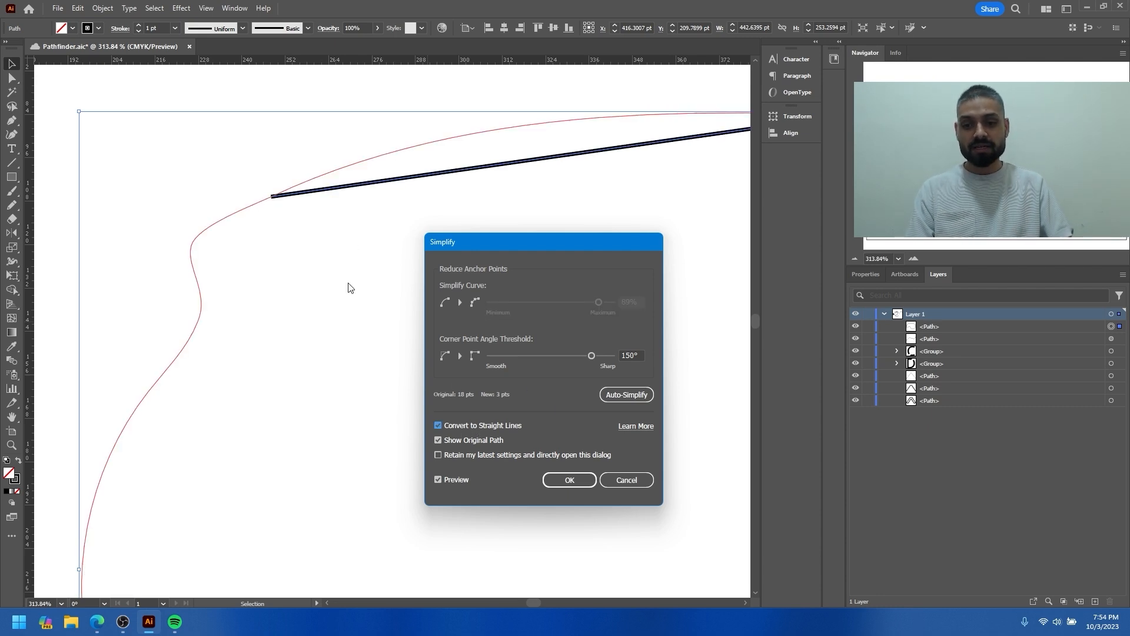
click(511, 425)
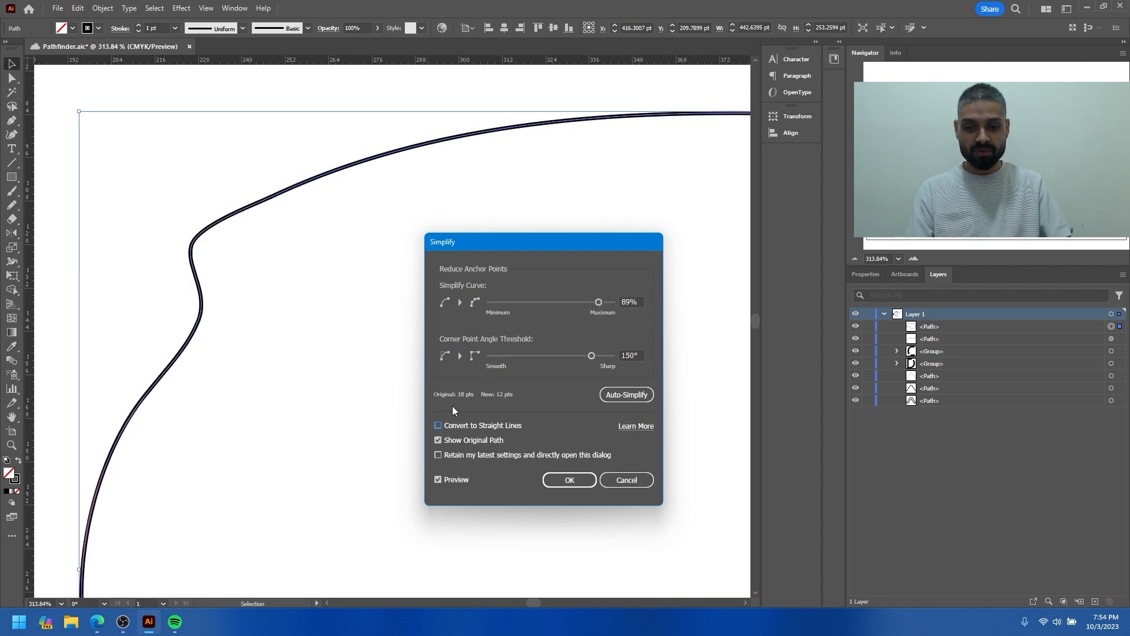
- Simplify the freehand shape into straight lines with a lowered corner point angle threshold
click(454, 425)
drag(591, 356, 342, 336)
click(571, 478)
- Delete the simplified triangle from the artboard
drag(527, 385, 319, 323)
scroll(319, 322, down, 5)
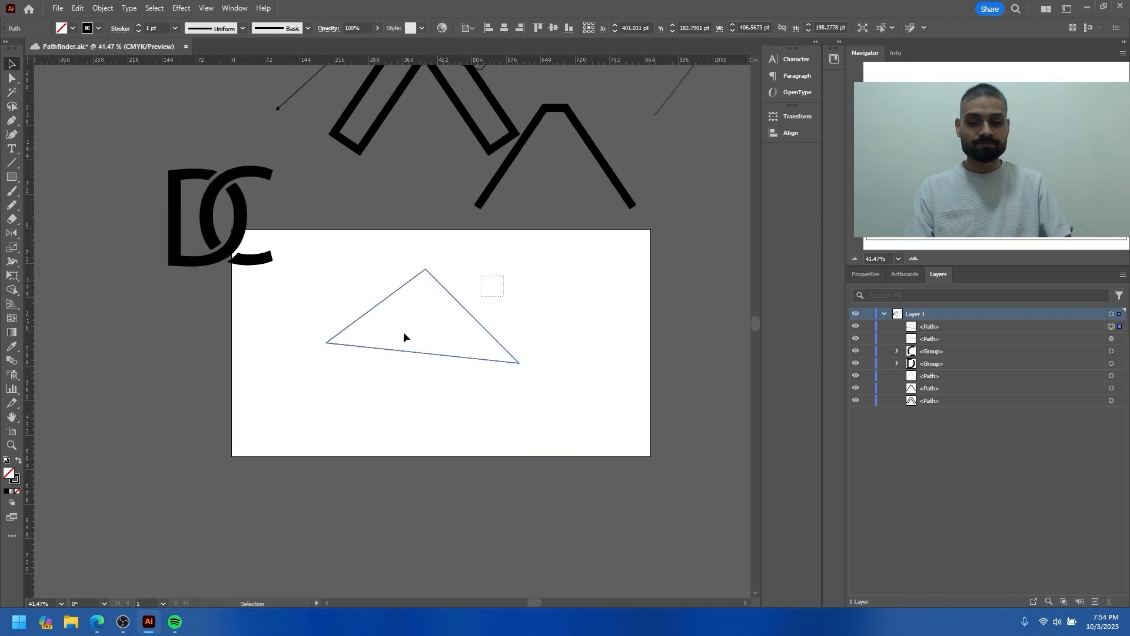
key(Delete)
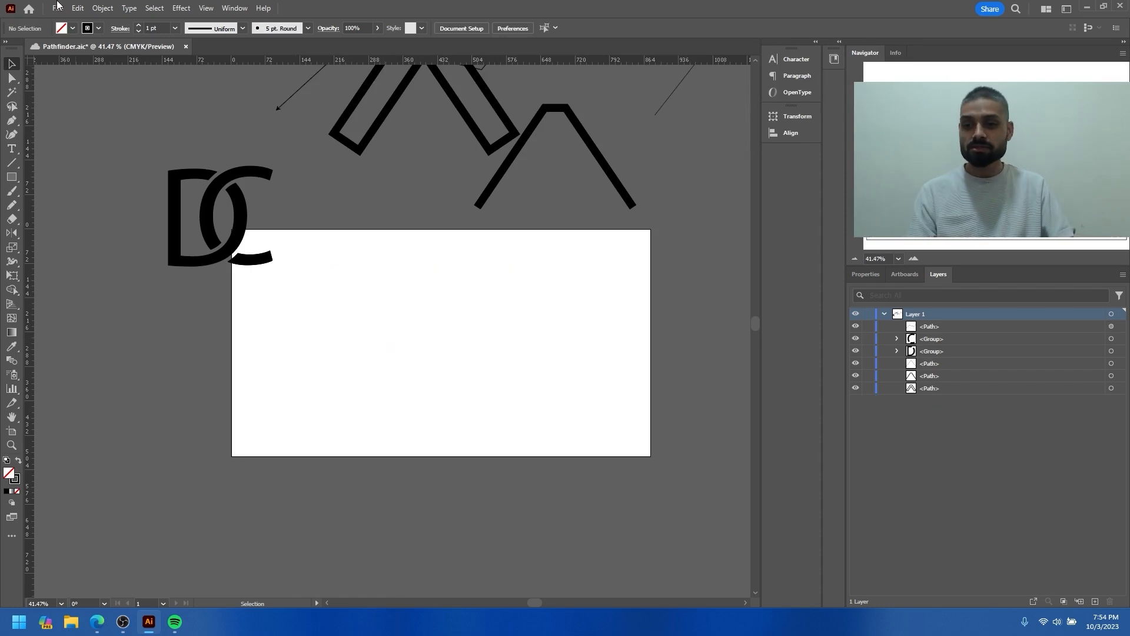
- Draw a square about 278 pt wide on the artboard and add anchor points midway along its sides
click(108, 10)
mouse_move(185, 308)
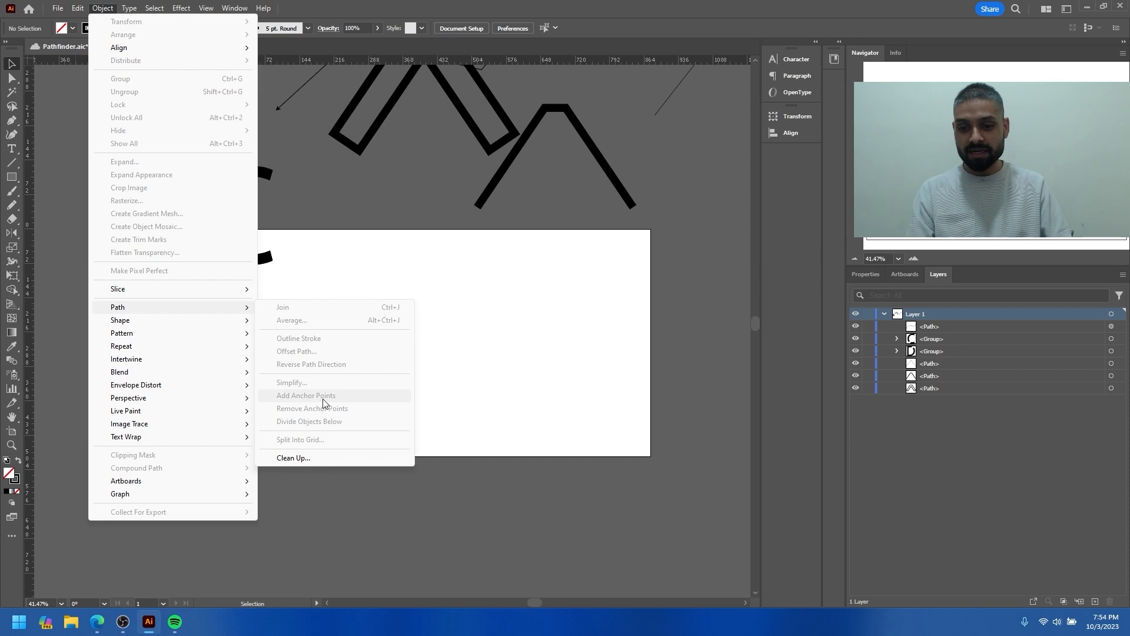
click(510, 328)
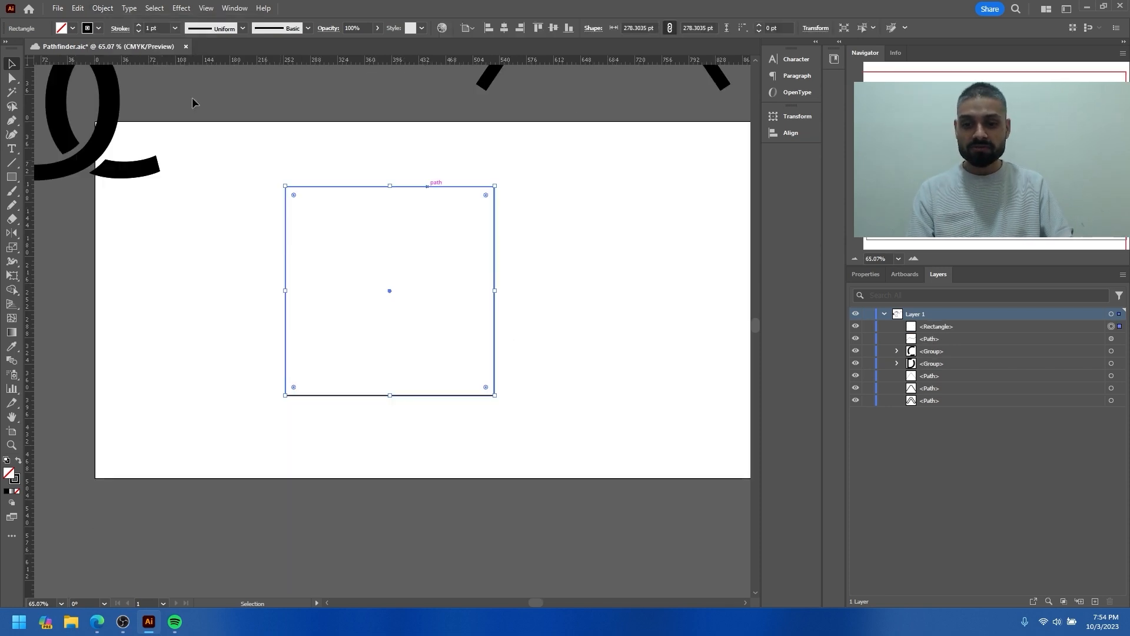
click(102, 8)
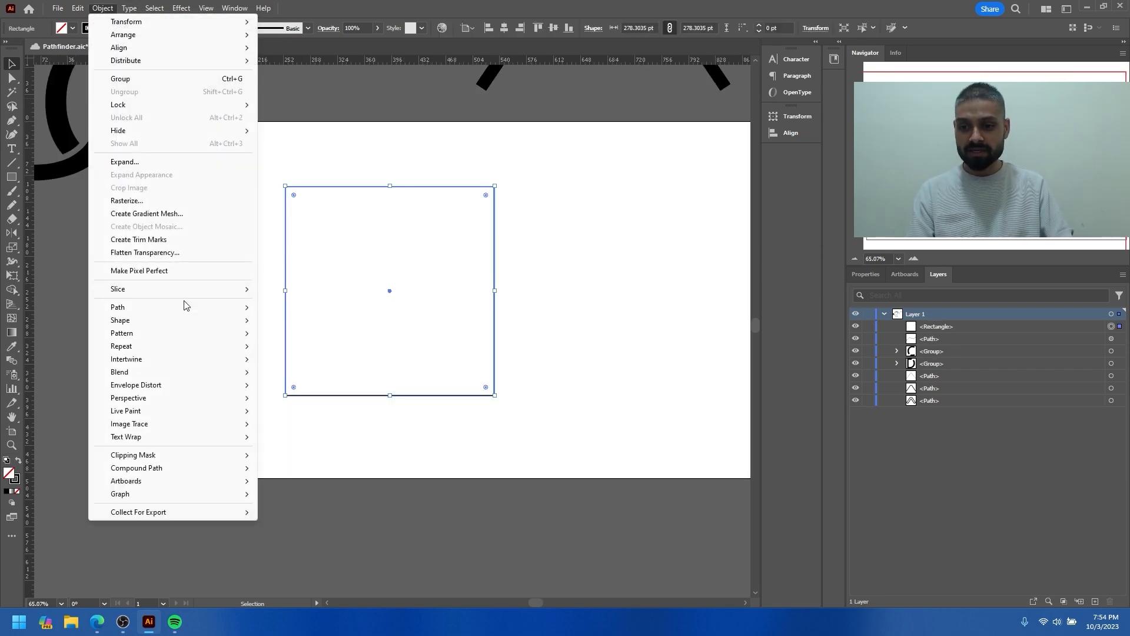
mouse_move(242, 307)
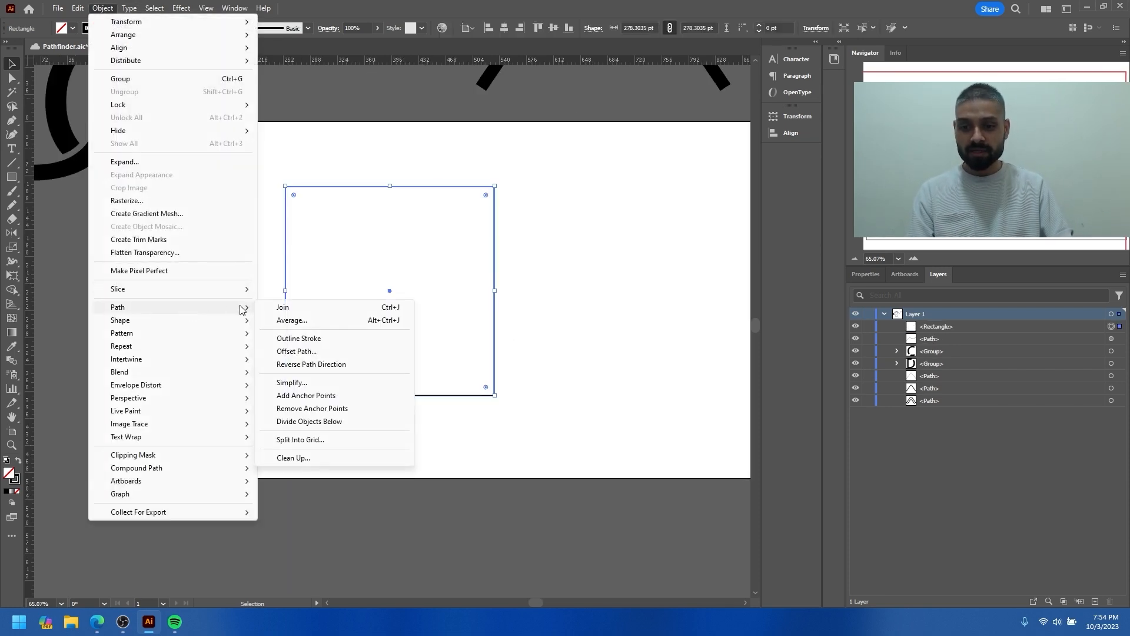
click(309, 399)
click(366, 309)
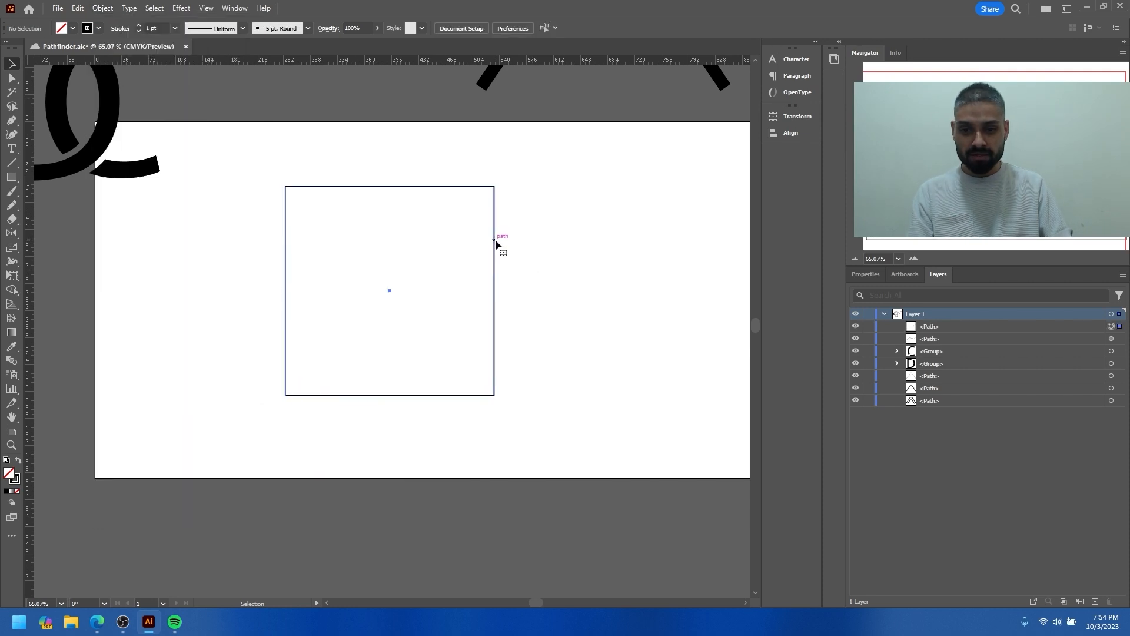
- Reshape the square by moving its top and left midpoints inward, its bottom midpoint down, and the upper part of its right side outward
key(a)
click(391, 188)
drag(390, 187, 385, 243)
drag(494, 291, 580, 299)
drag(390, 395, 395, 429)
drag(287, 292, 378, 303)
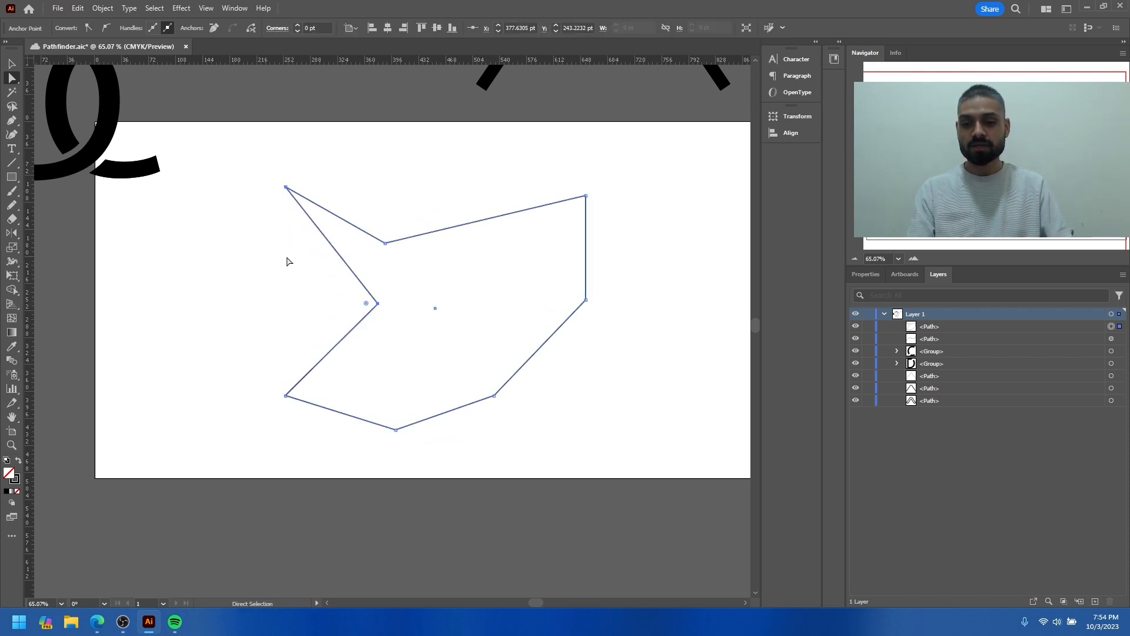
click(238, 182)
key(v)
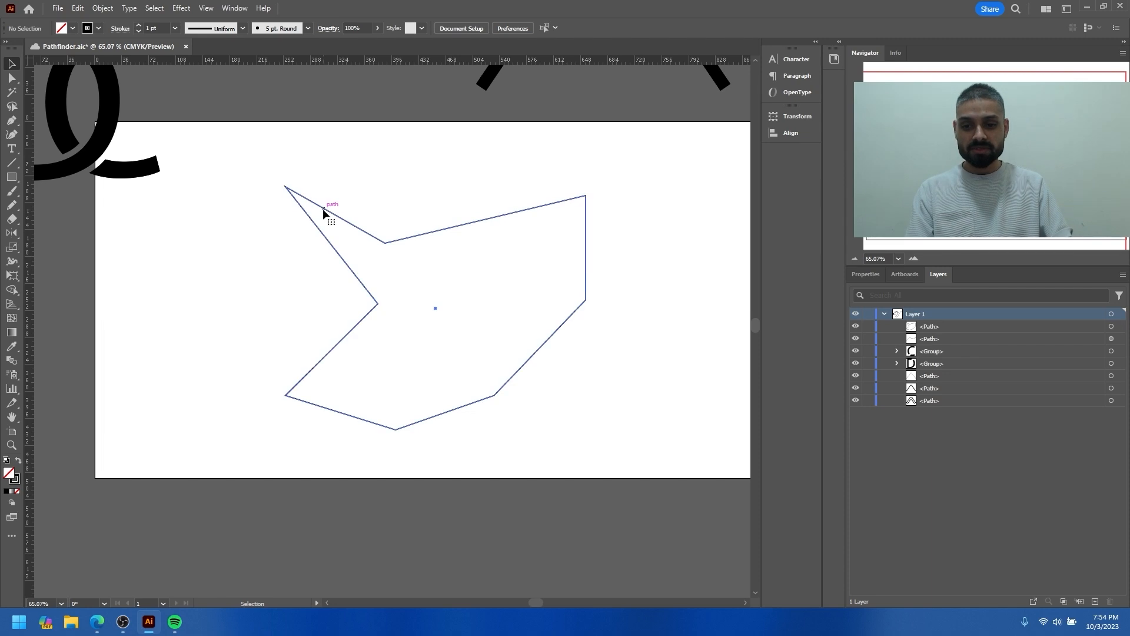
- Try removing the anchor points of the entire reshaped polygon, and undo the removal
click(327, 212)
click(102, 8)
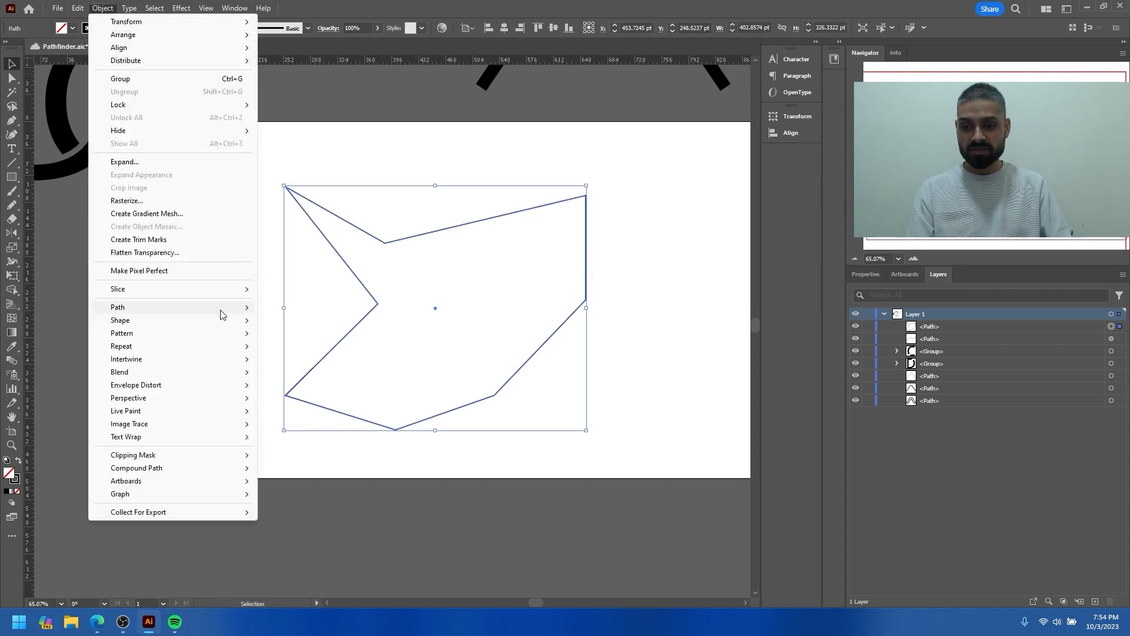
mouse_move(234, 312)
click(328, 407)
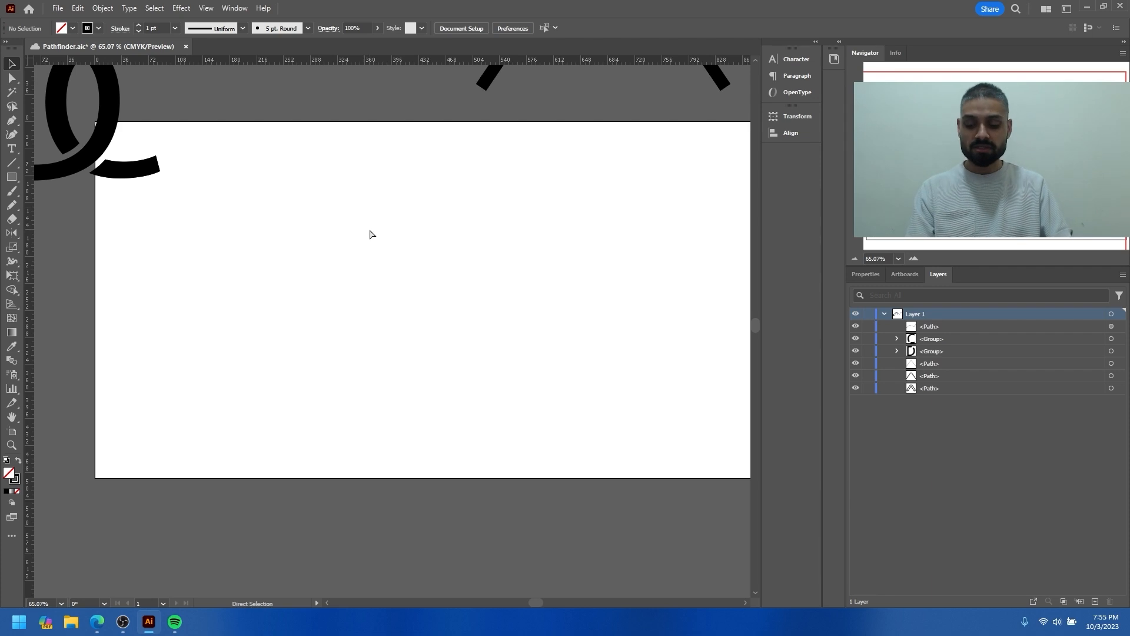
key(ctrl+z)
drag(389, 235, 357, 231)
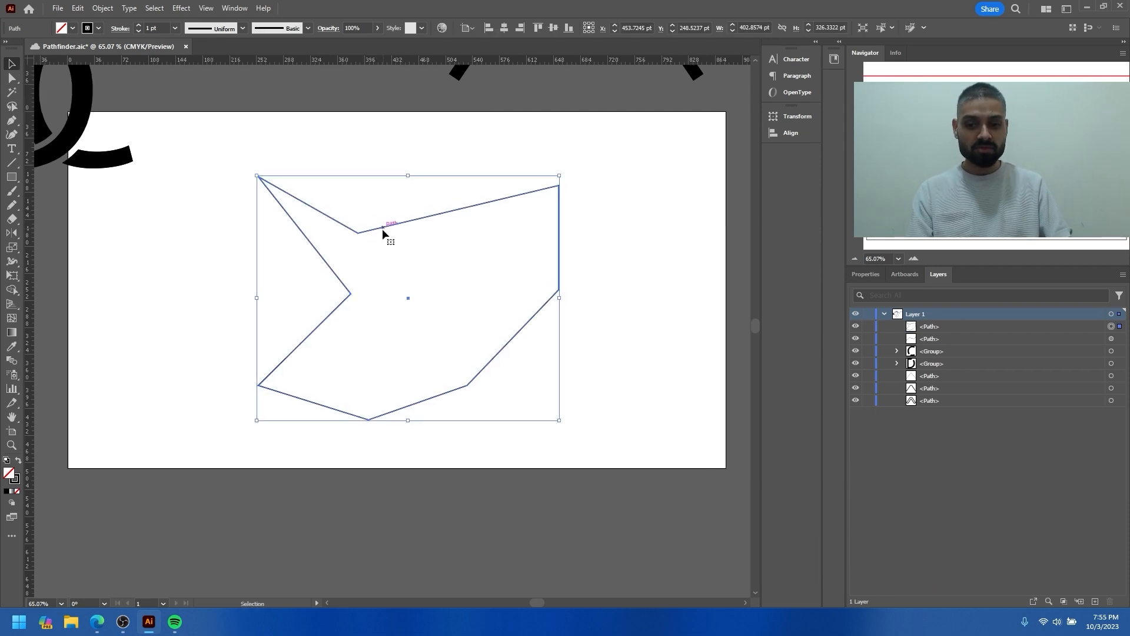
- Remove the polygon's upper inward point, right-side midpoint and two lower corner points using Remove Anchor Points
key(a)
click(358, 232)
shift+click(558, 289)
drag(436, 349, 501, 392)
drag(313, 407, 313, 404)
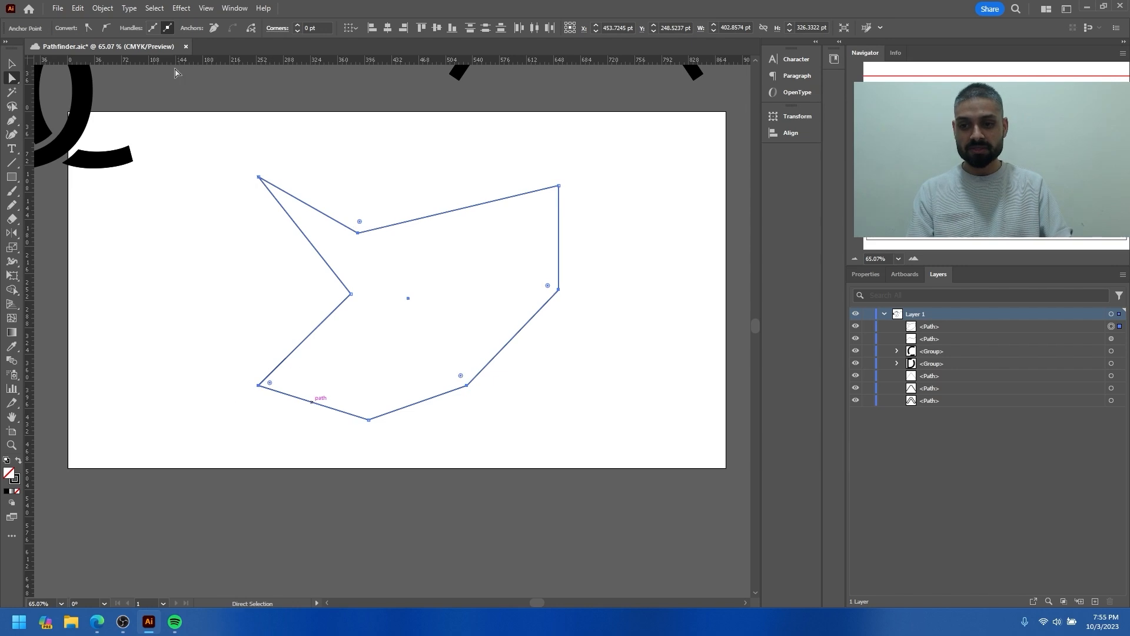
click(103, 8)
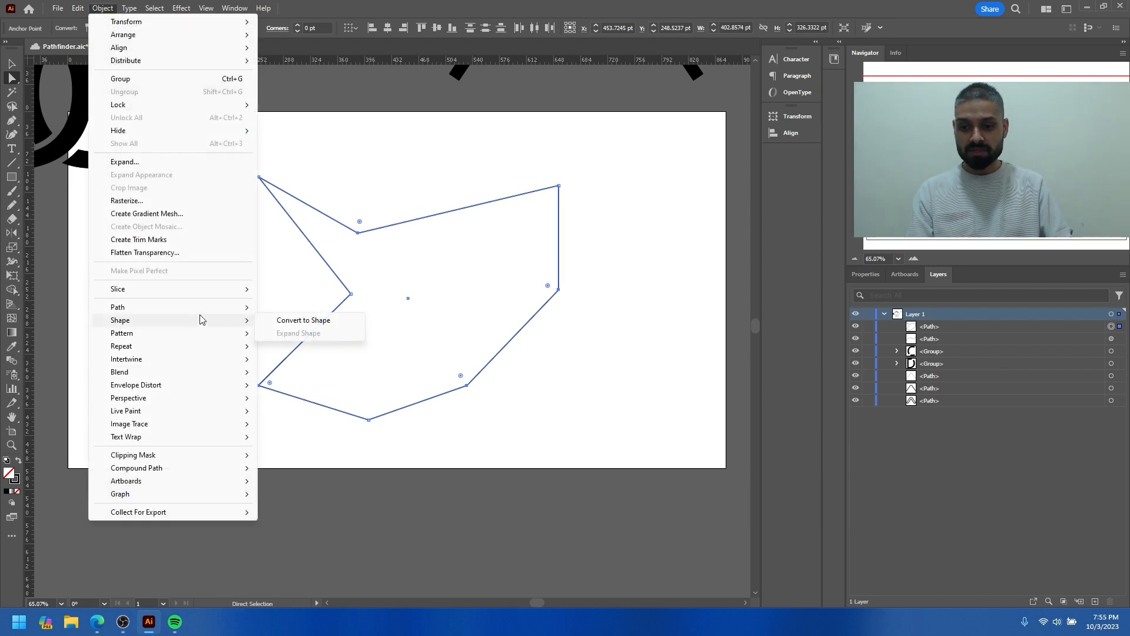
mouse_move(227, 311)
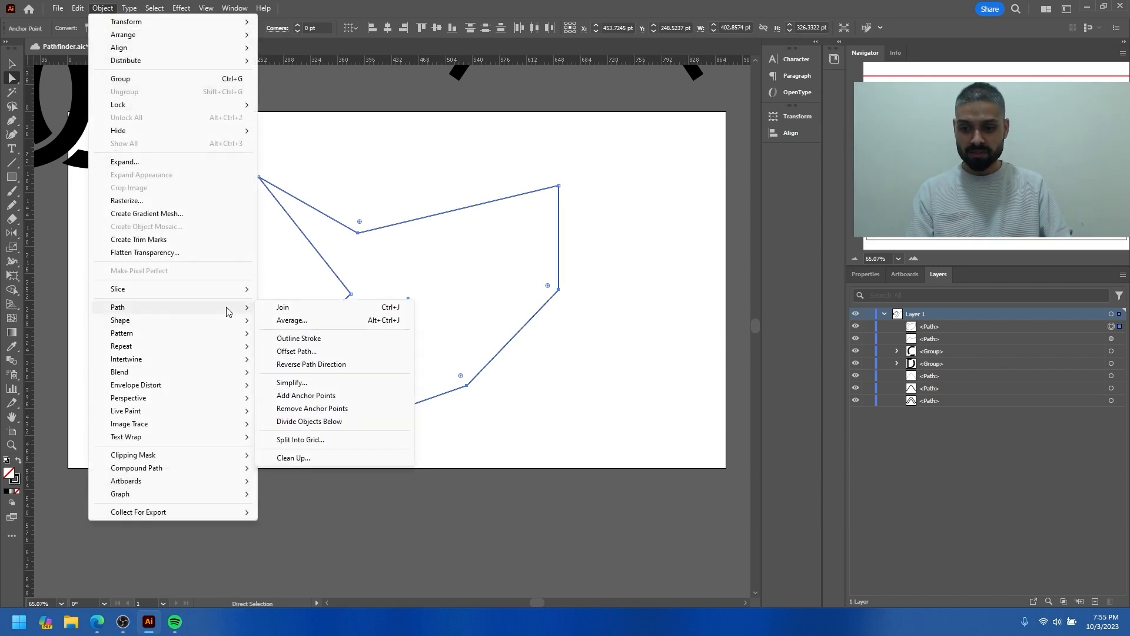
click(353, 409)
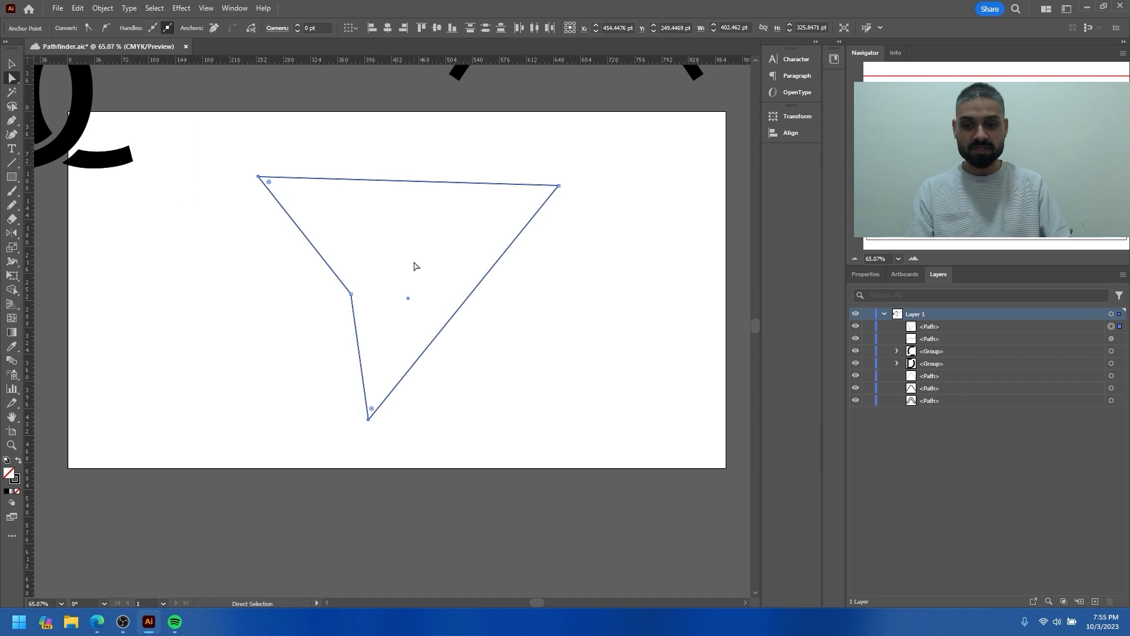
- Select the remaining four-point shape and delete its upper-left corner point with the Pen tool
key(v)
click(271, 303)
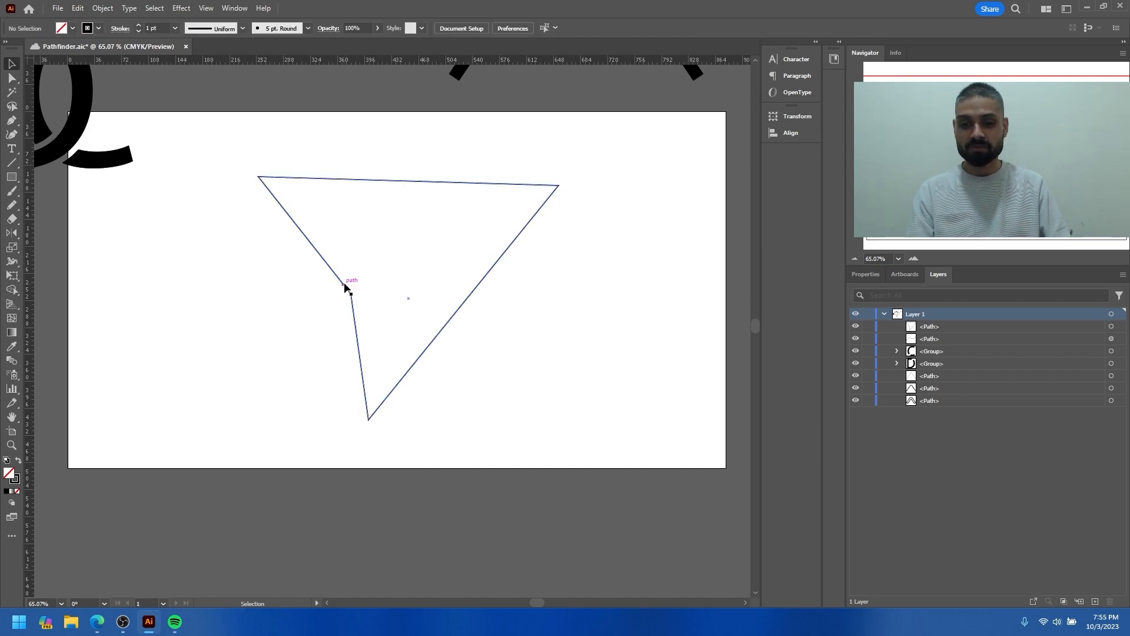
click(345, 288)
click(13, 122)
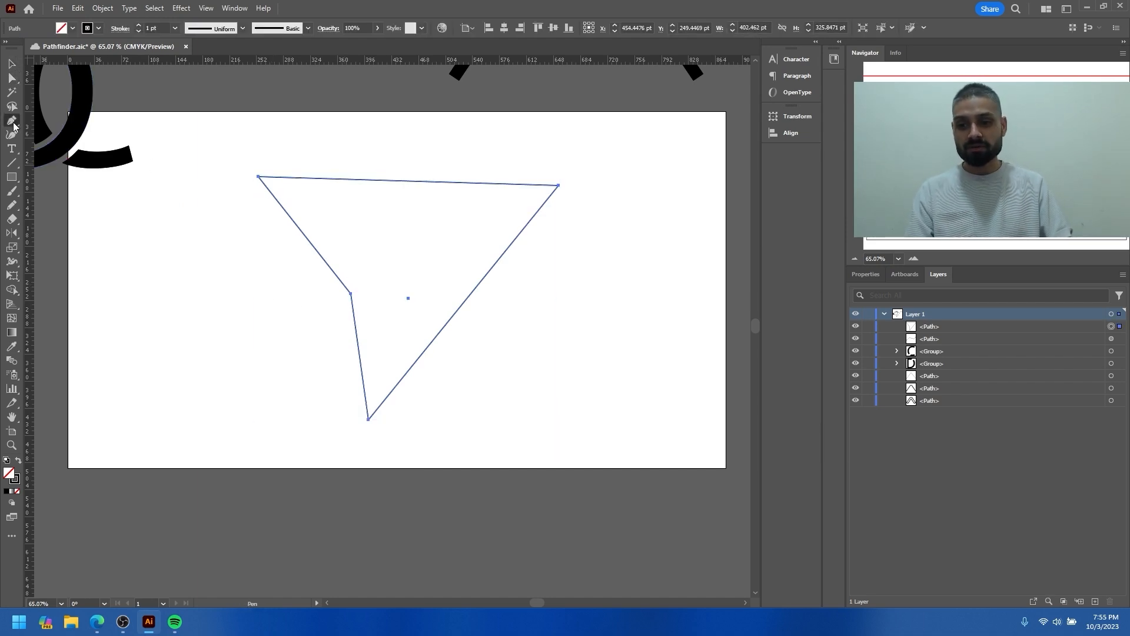
click(257, 177)
- Undo the point removals and the reshaping of the square's sides
key(ctrl+z)
key(ctrl+z)
key(ctrl+z)
key(ctrl+z)
key(ctrl+z)
key(ctrl+z)
key(v)
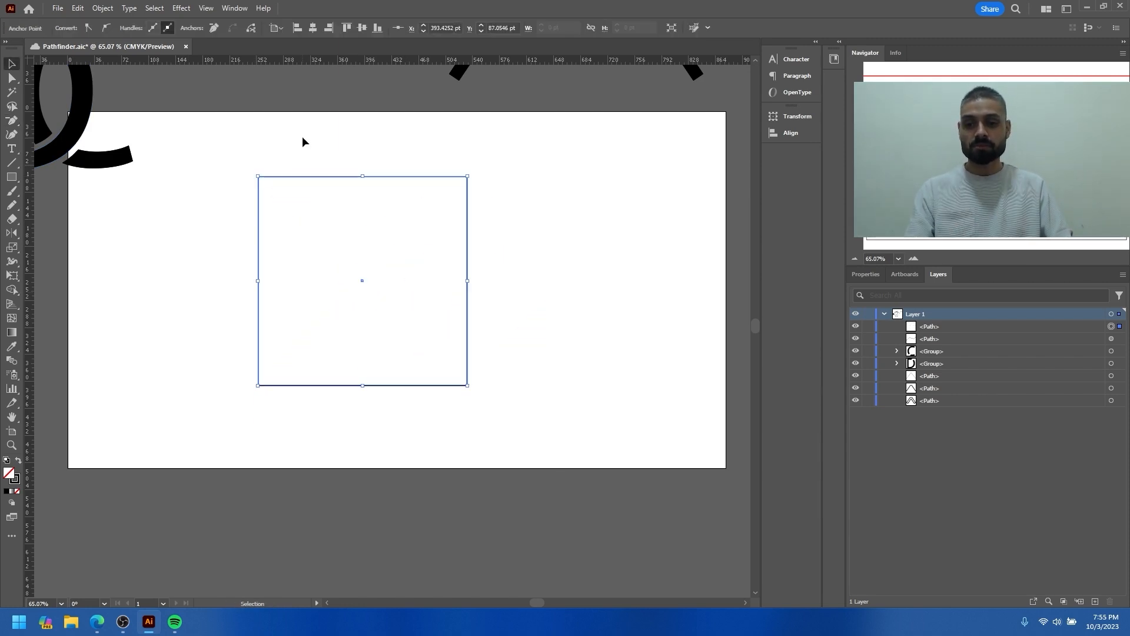
- Move the square about 25 pt to the right on the artboard
drag(344, 176, 362, 177)
click(103, 8)
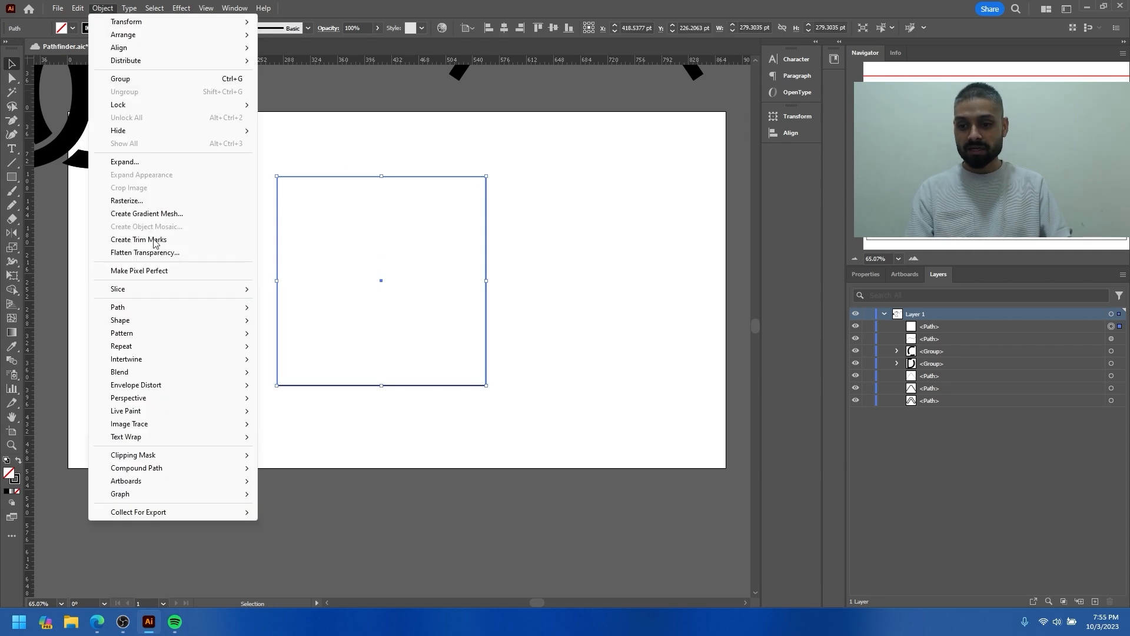
mouse_move(177, 307)
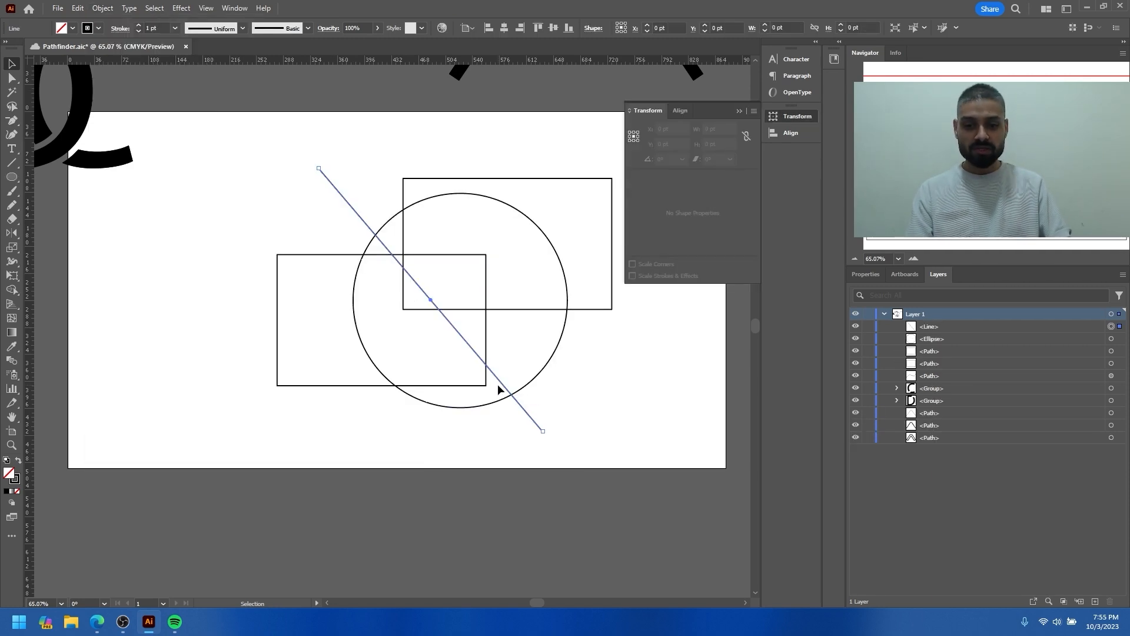
- Shift the diagonal line slightly right over the overlapping rectangles and circle, and use it to divide the objects below
drag(498, 389, 513, 389)
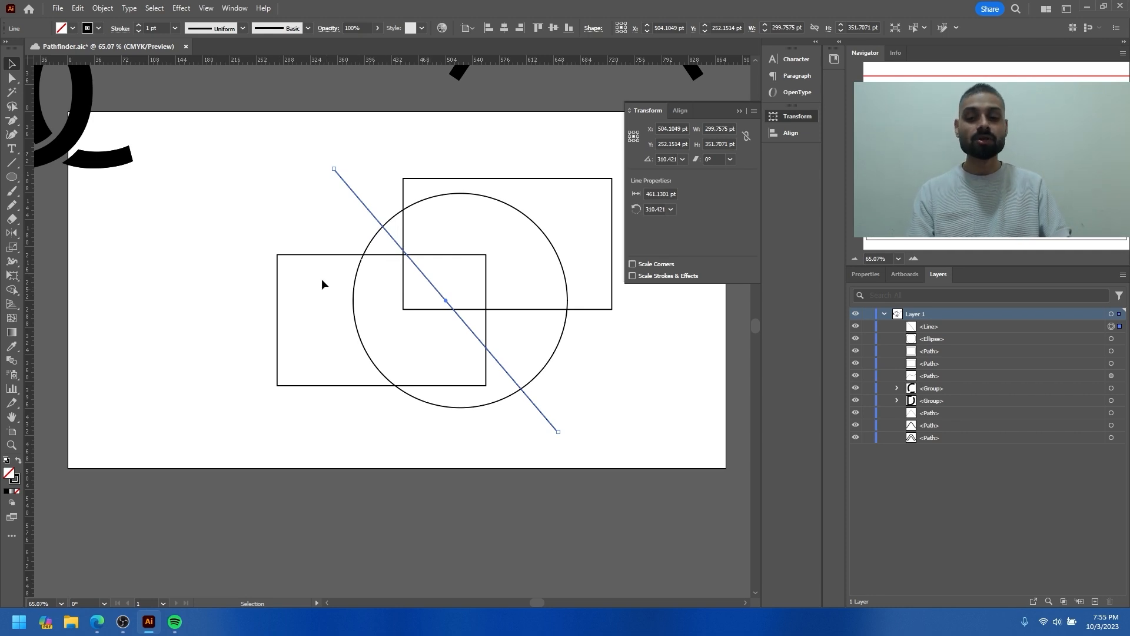
drag(355, 153, 317, 189)
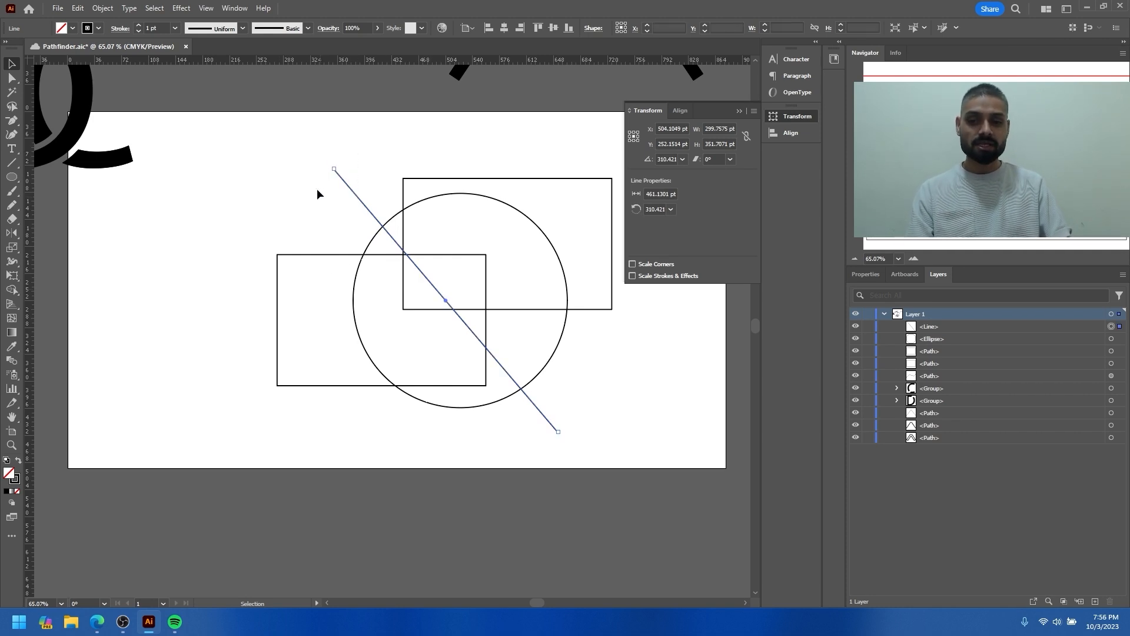
click(106, 12)
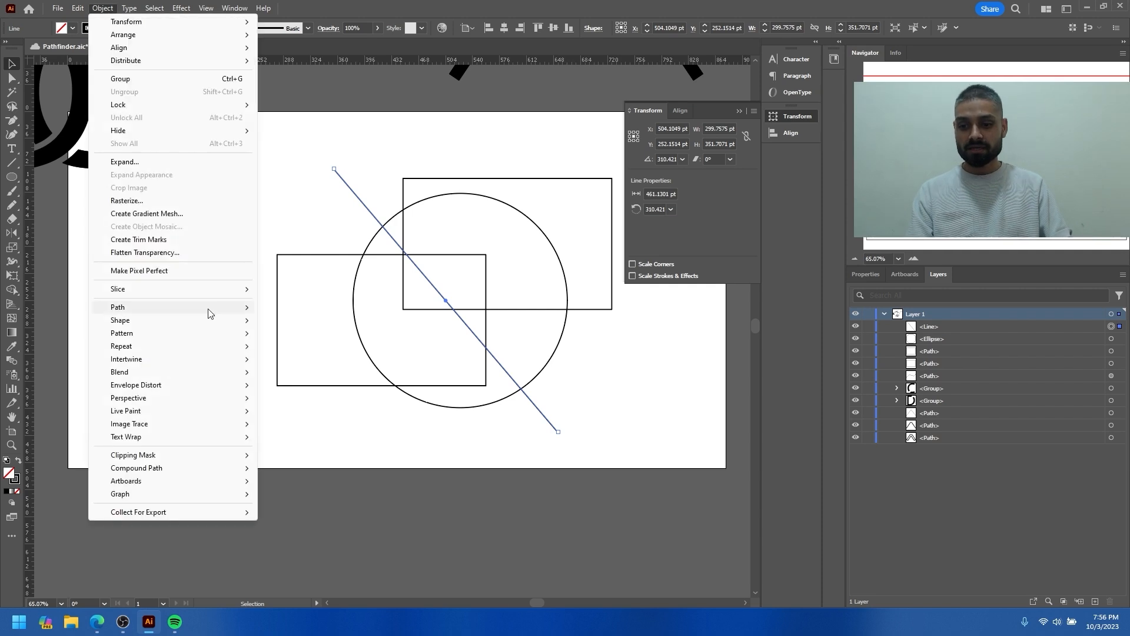
mouse_move(228, 310)
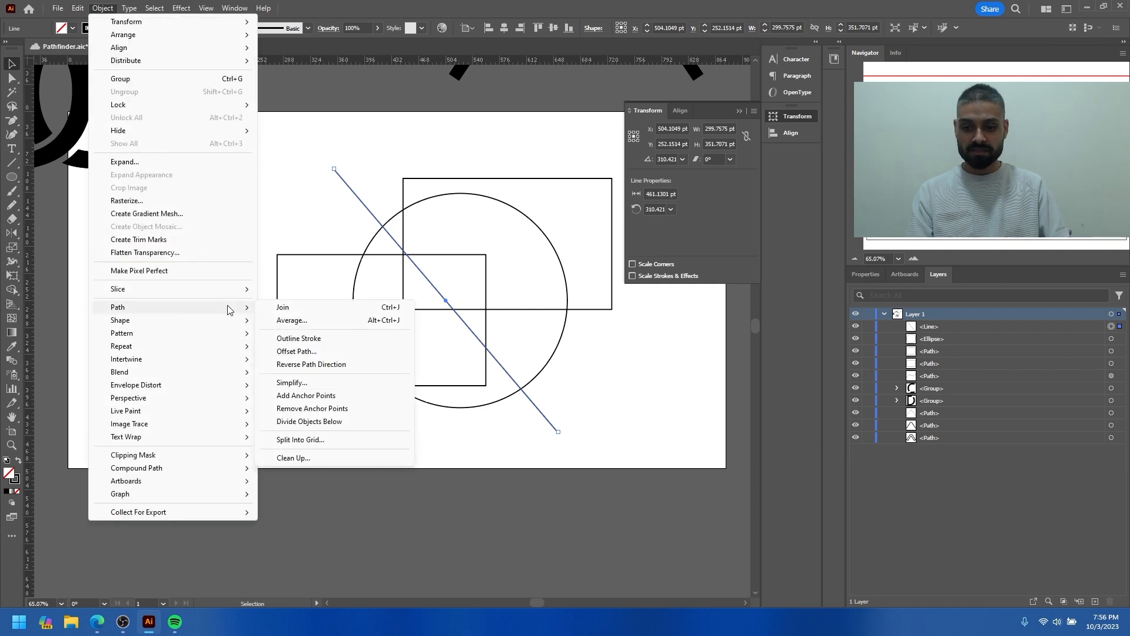
click(309, 421)
click(506, 447)
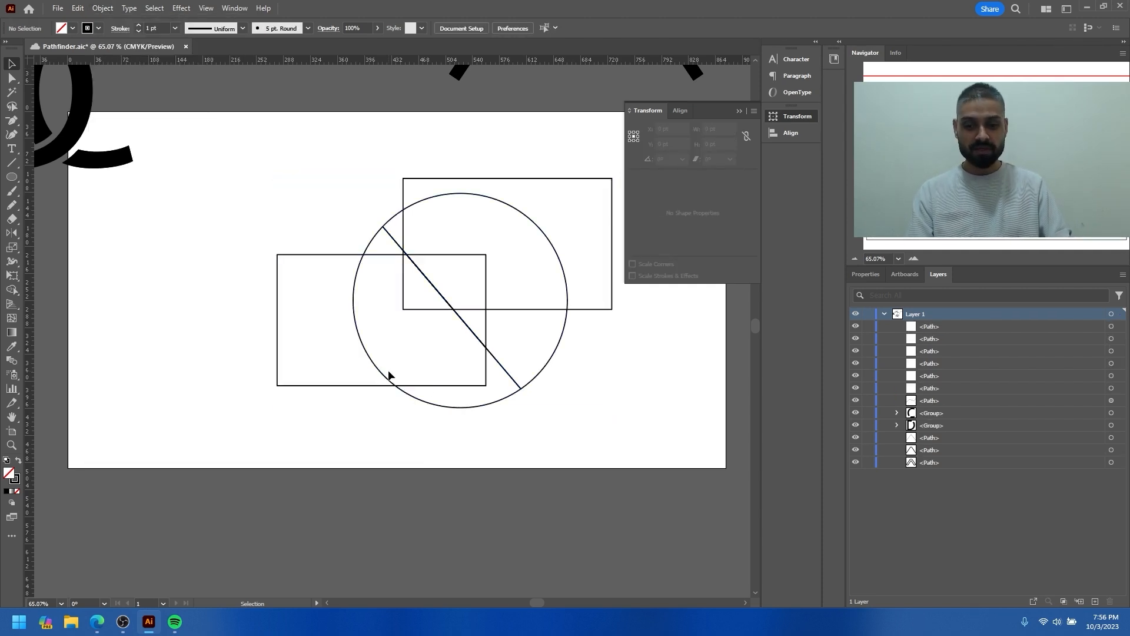
- Pull the divided pieces of the circle and both rectangles apart from each other
drag(371, 354, 135, 386)
drag(351, 255, 372, 362)
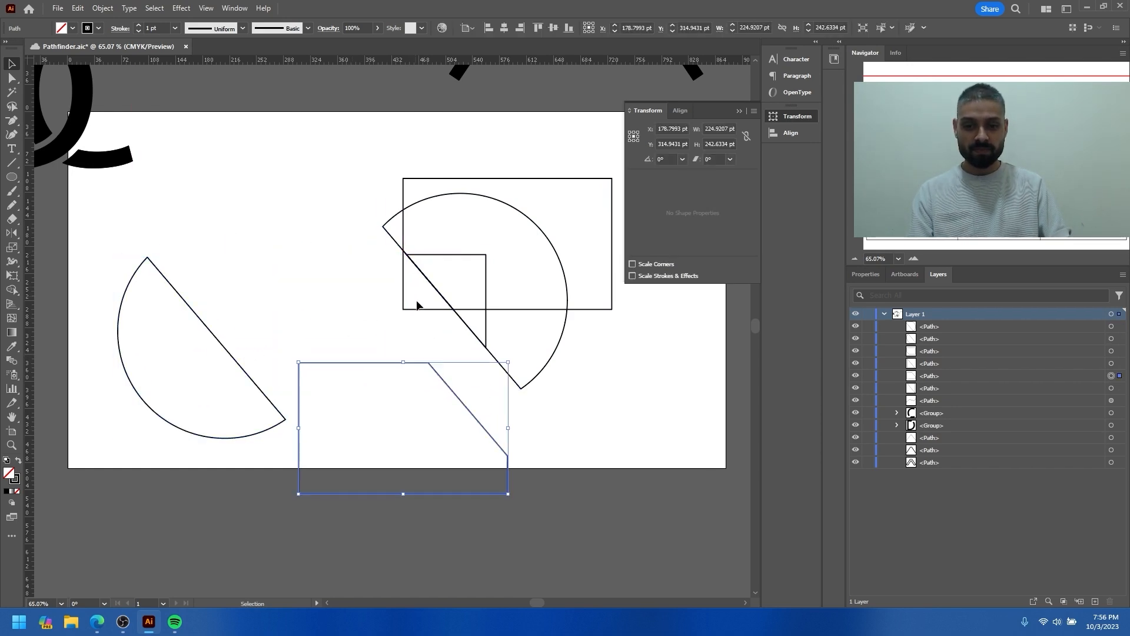
drag(419, 313, 316, 327)
drag(481, 255, 632, 367)
drag(602, 309, 672, 344)
- Undo the separation of the pieces and the division by the line
key(ctrl+z)
key(ctrl+z)
key(ctrl+z)
key(ctrl+z)
key(ctrl+z)
key(ctrl+z)
- Delete the diagonal line and reposition the lower-left rectangle so it overlaps the circle
drag(369, 167, 239, 215)
key(Delete)
click(323, 254)
scroll(242, 197, down, 1)
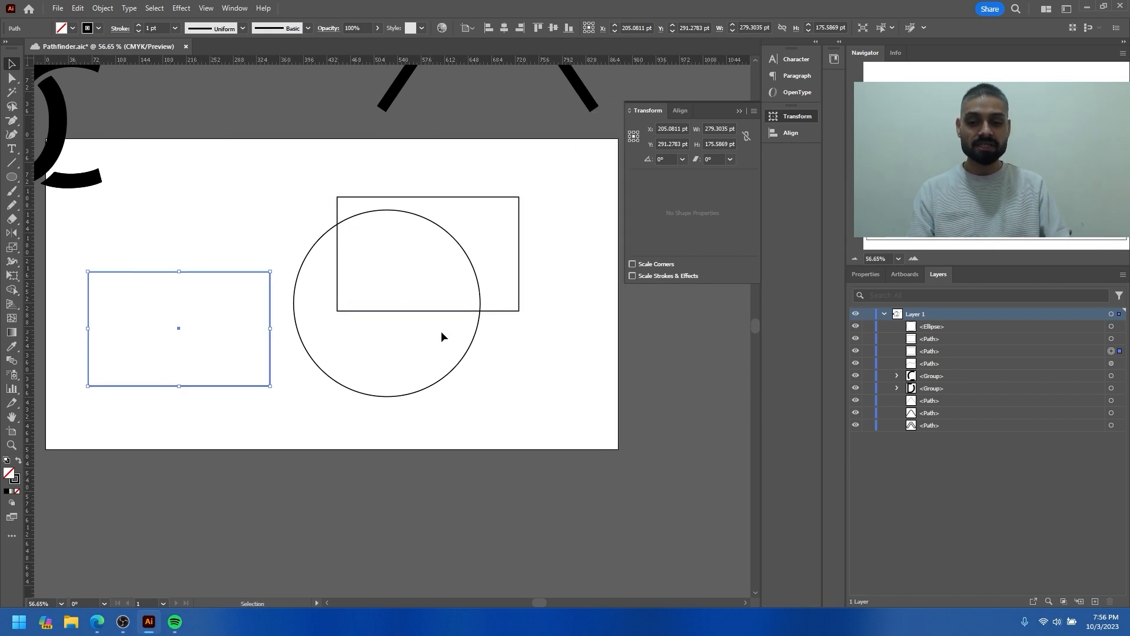
drag(231, 272, 338, 272)
click(102, 8)
mouse_move(226, 310)
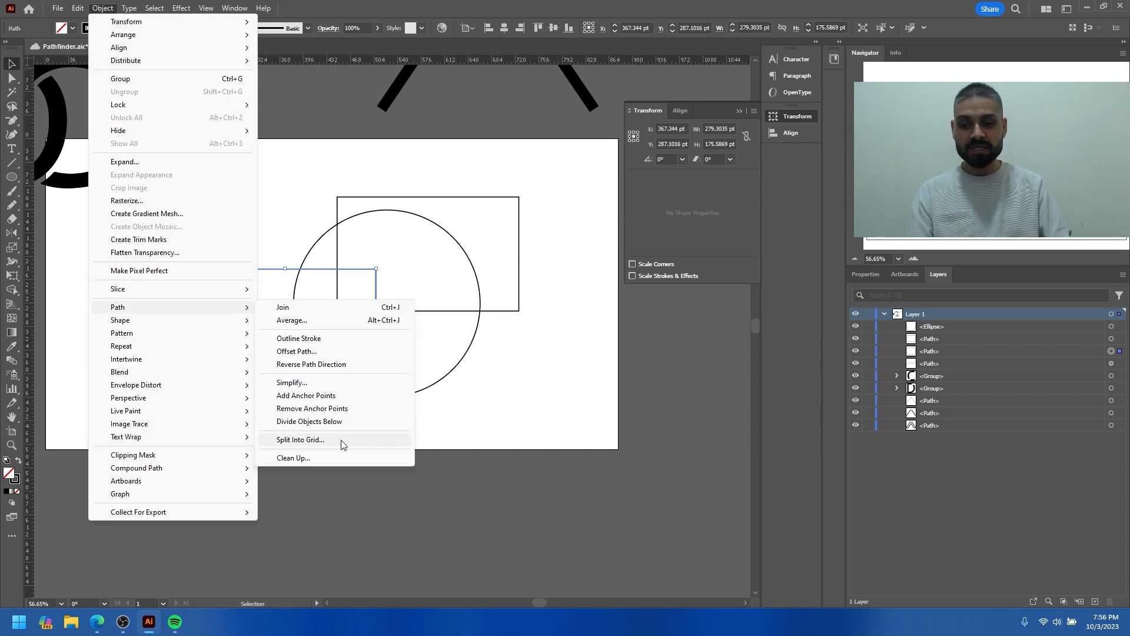
key(Escape)
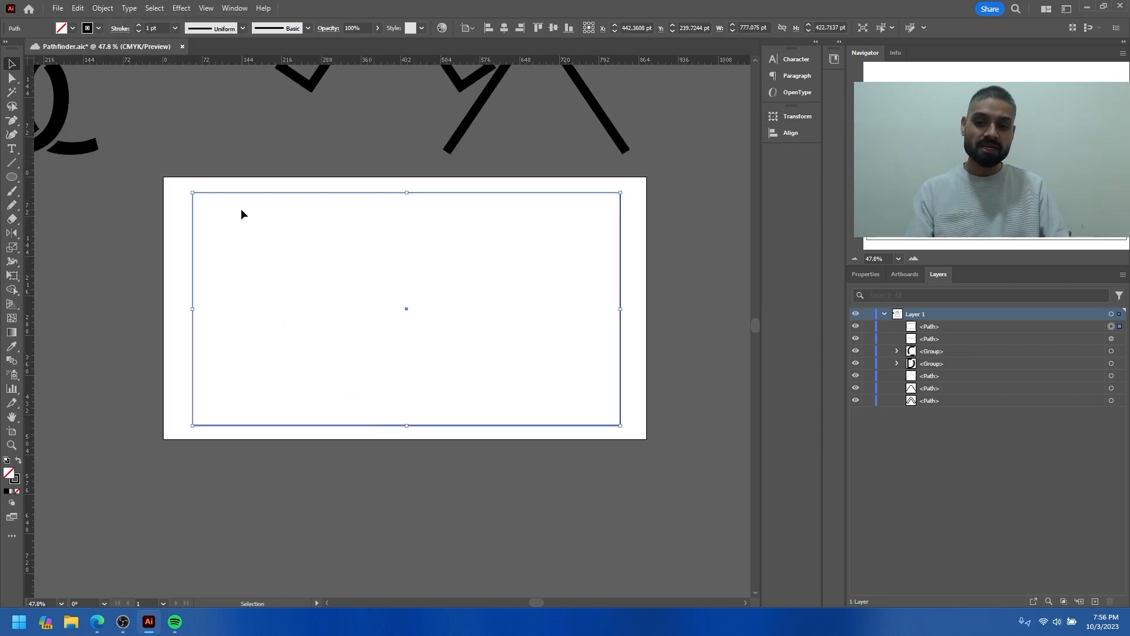
- Select the large rectangle on the artboard and set up Split Into Grid with 10 rows
click(144, 106)
click(354, 192)
click(102, 8)
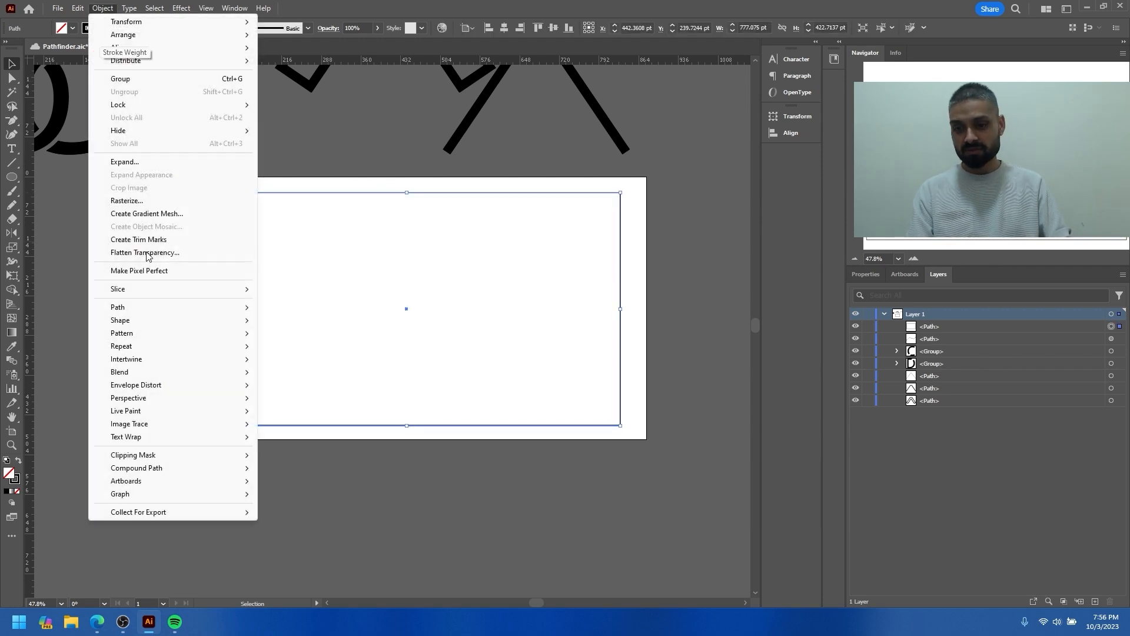
mouse_move(204, 311)
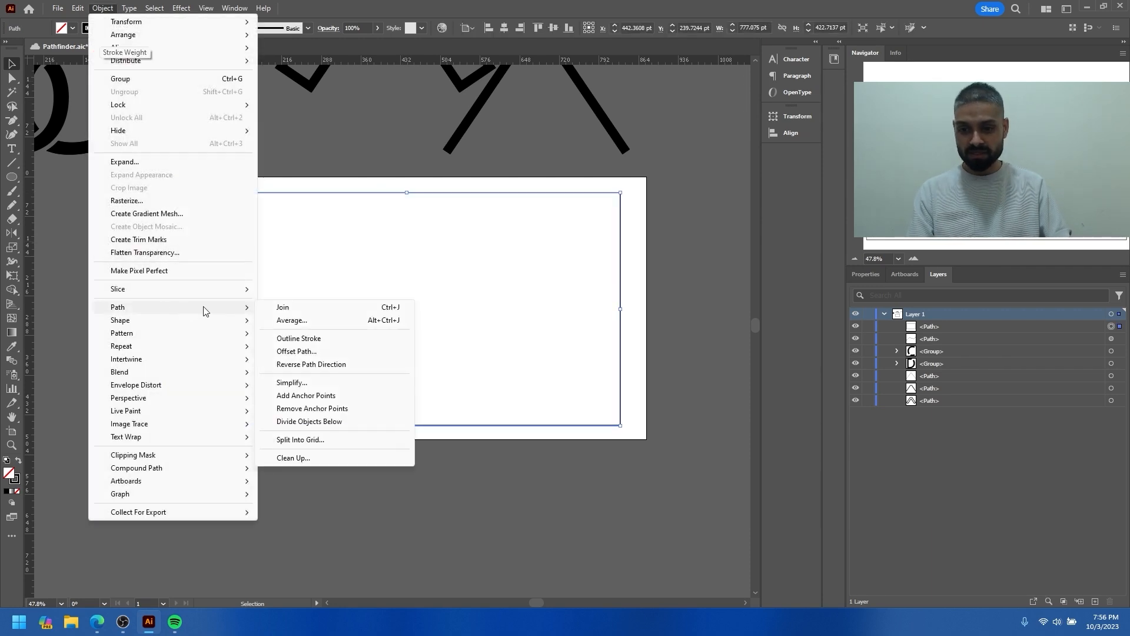
click(300, 439)
text(10)
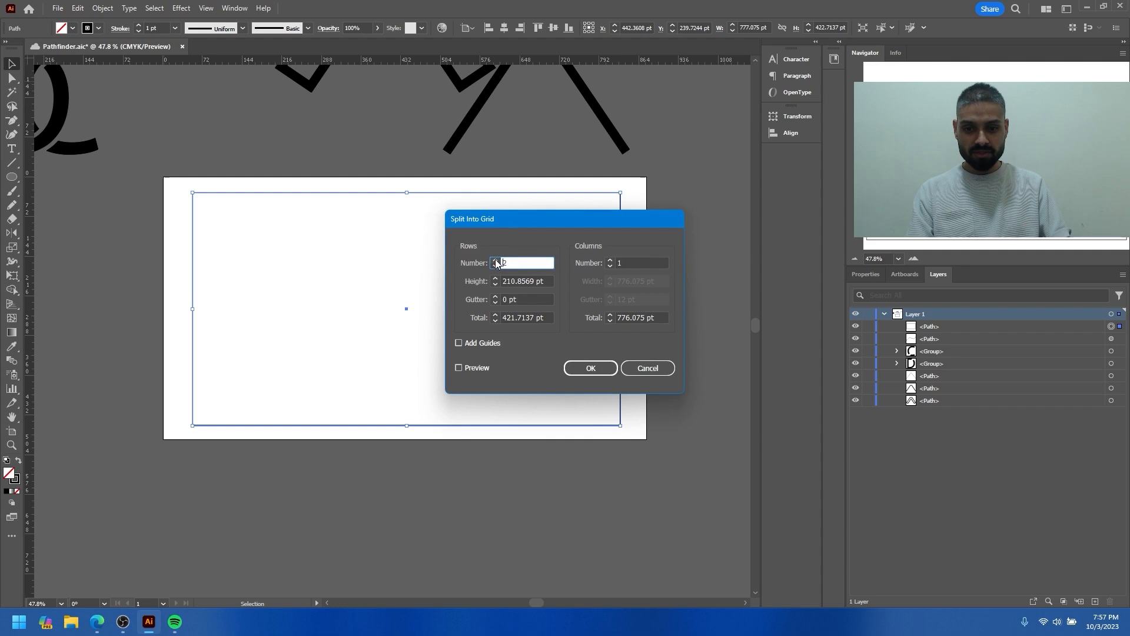
- Set the grid's number of columns to 20
click(611, 260)
click(610, 260)
click(610, 260)
click(610, 260)
click(610, 260)
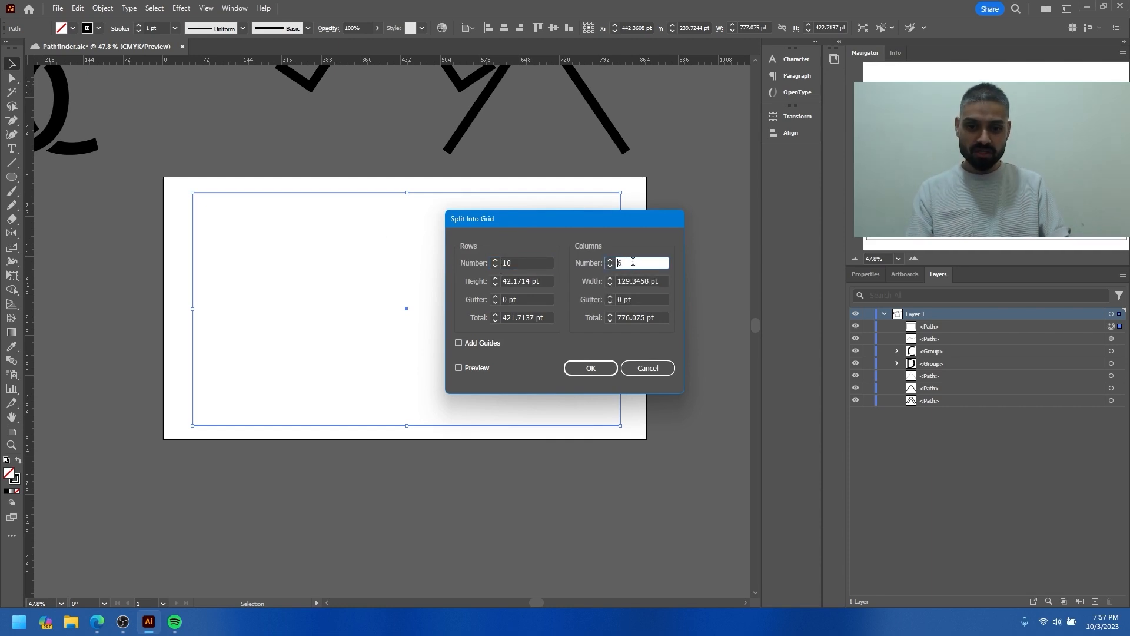
click(493, 263)
double_click(628, 263)
text(20)
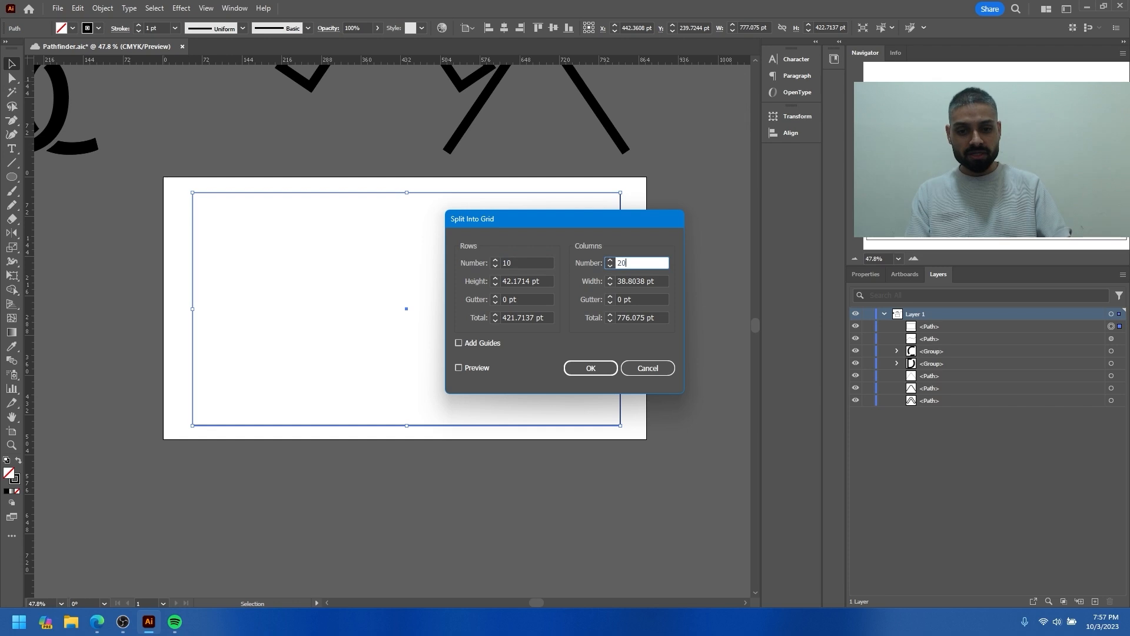
- Set both the row gutter and the column gutter of the grid to 5 pt
click(495, 297)
click(495, 297)
click(495, 297)
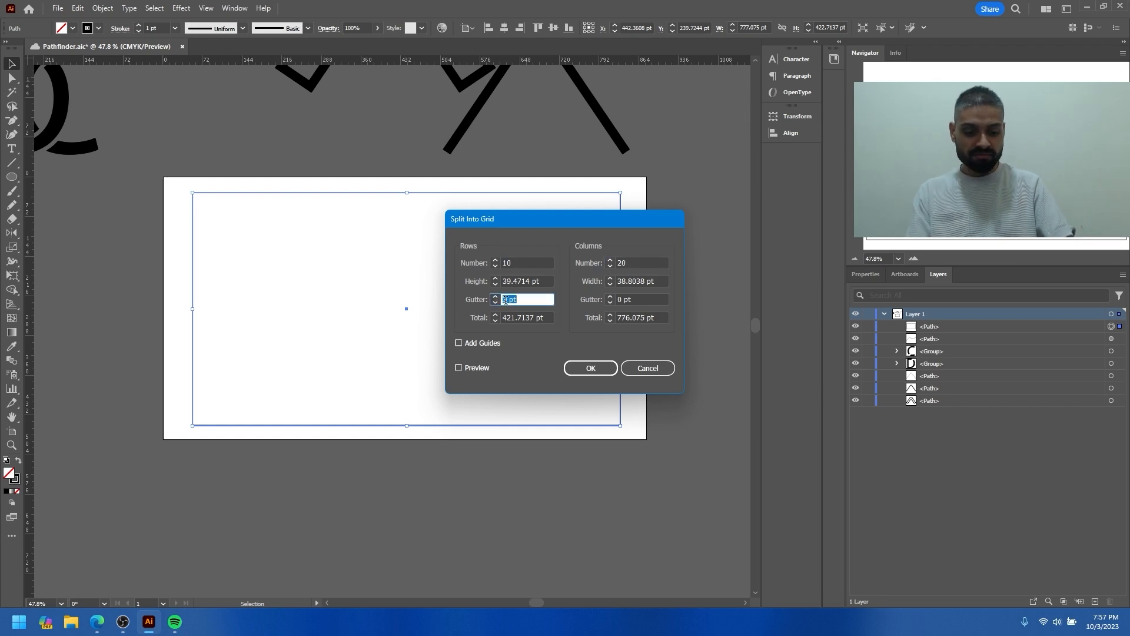
key(Tab)
click(611, 297)
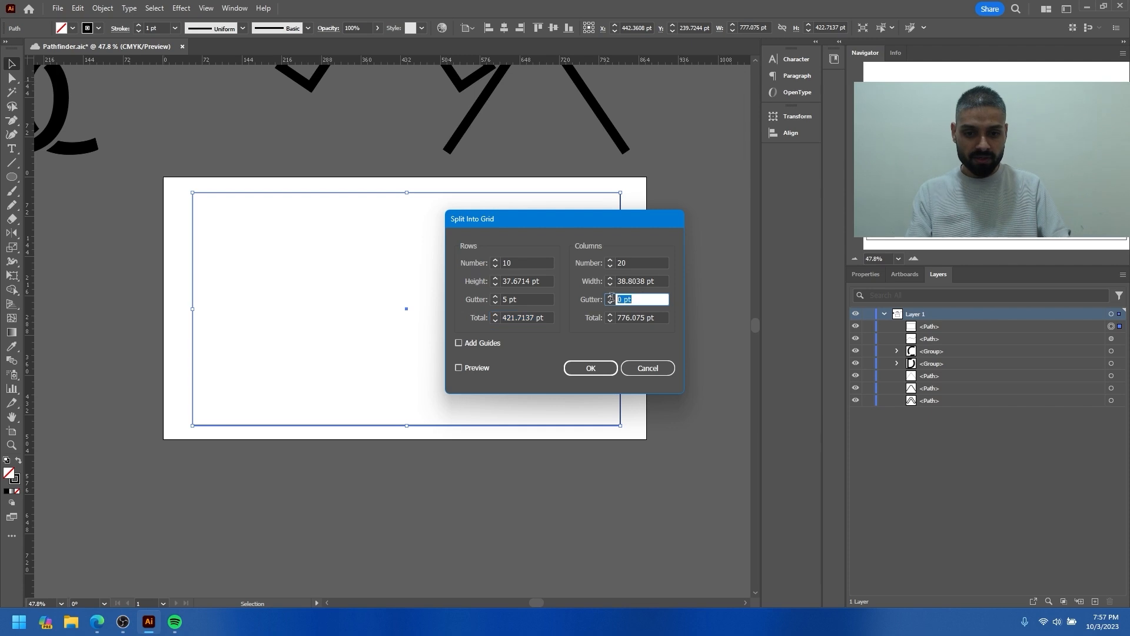
text(5)
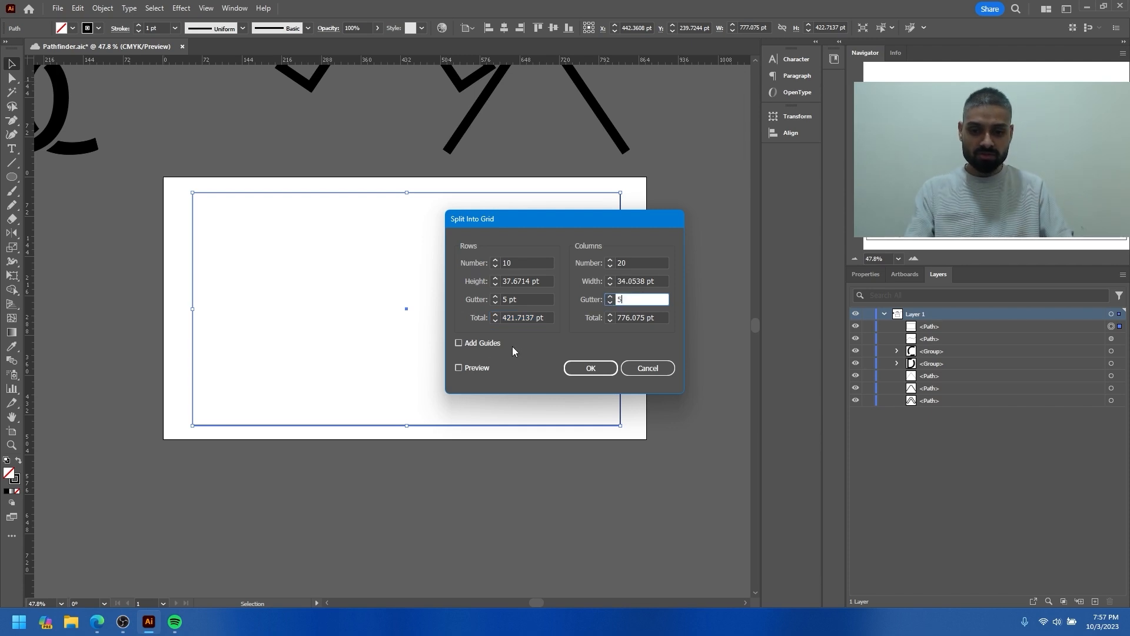
- Preview the grid split, turn on Add Guides, and apply it to the rectangle
click(459, 367)
drag(529, 224, 538, 197)
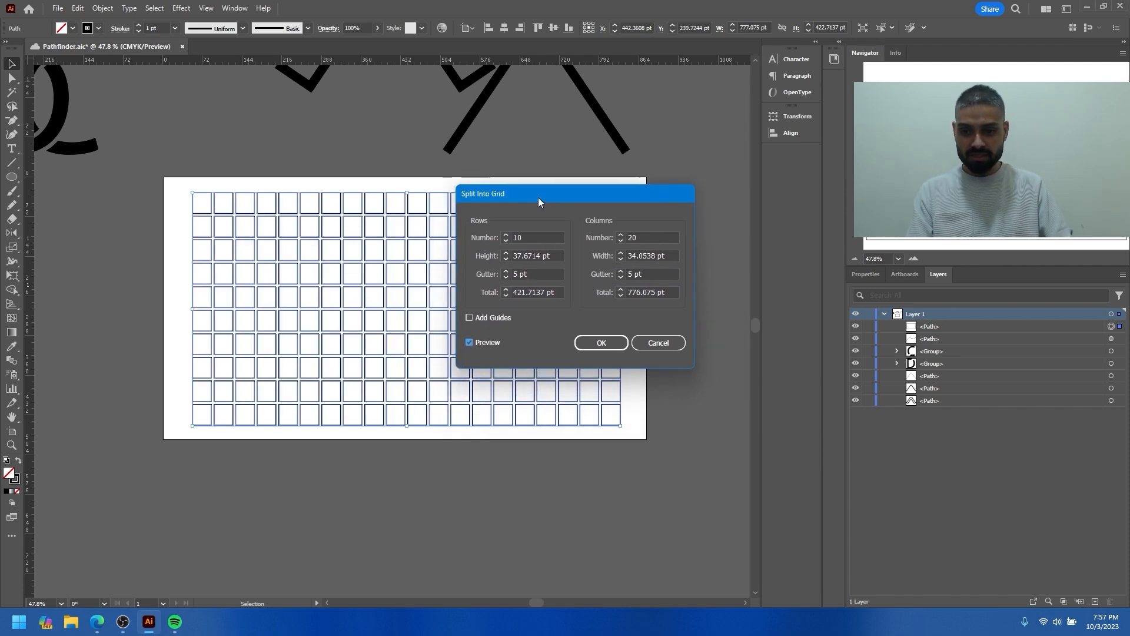
click(485, 316)
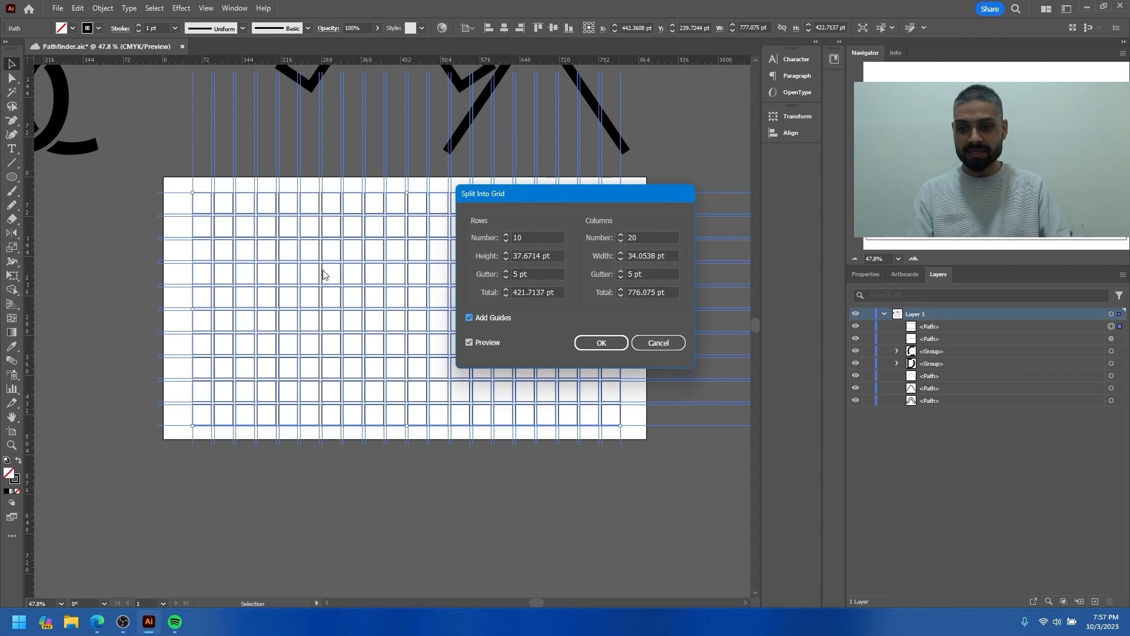
click(601, 348)
mouse_move(339, 264)
mouse_down()
mouse_move(424, 268)
mouse_move(380, 292)
mouse_move(519, 285)
mouse_move(443, 277)
mouse_move(440, 256)
mouse_move(348, 261)
mouse_up()
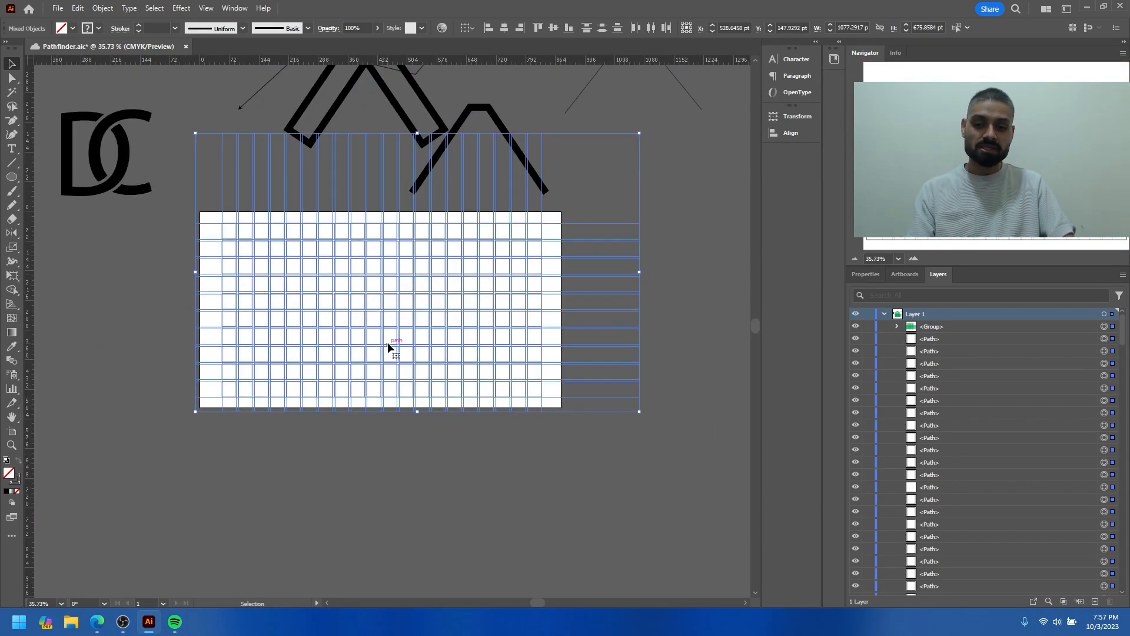
- Locate the empty text object on the blank artboard by selecting around it, and clear the selection
click(102, 8)
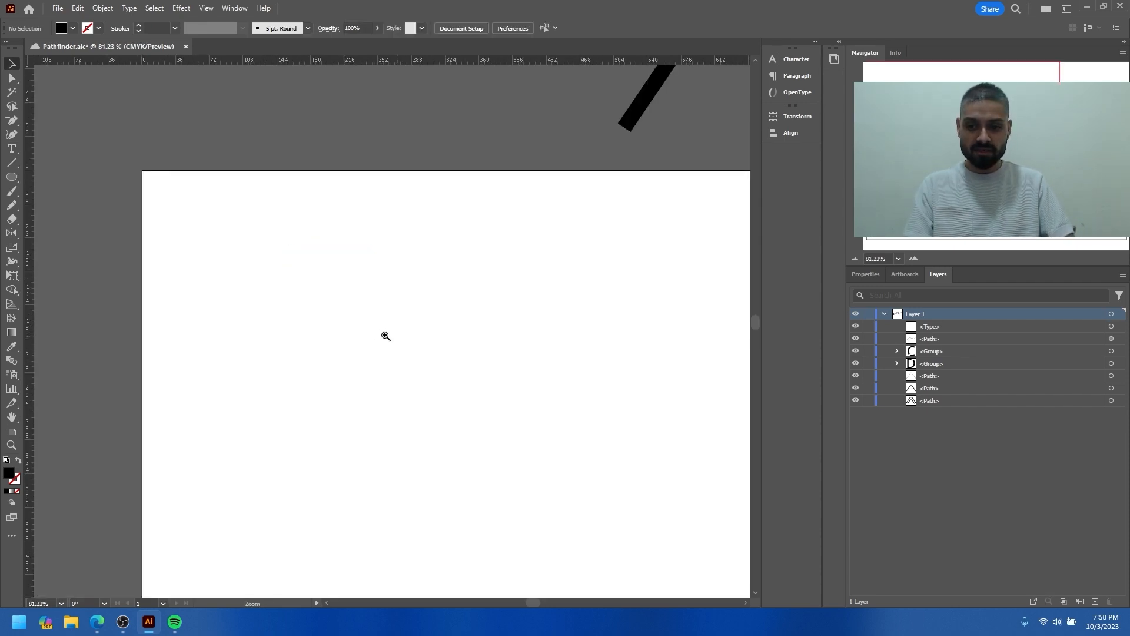
drag(386, 336, 328, 331)
drag(427, 377, 225, 248)
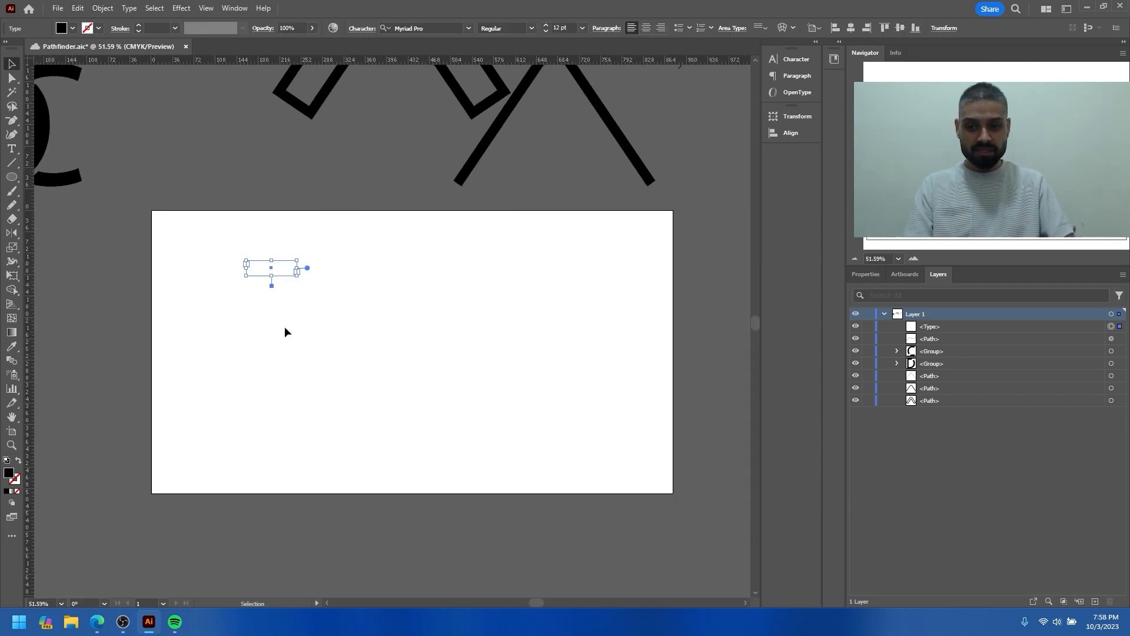
click(408, 360)
drag(345, 356, 277, 344)
drag(430, 362, 382, 358)
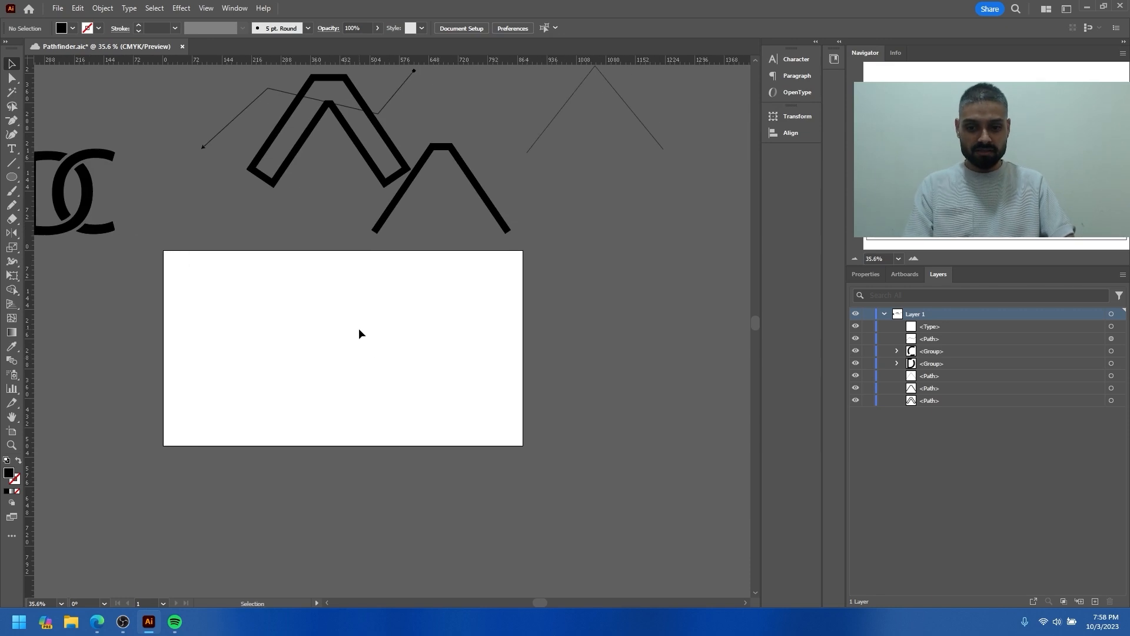
- Draw a rectangle about 254 by 166 pt near the artboard's center, set its fill to None, and deselect it
key(m)
drag(317, 311, 421, 377)
click(72, 28)
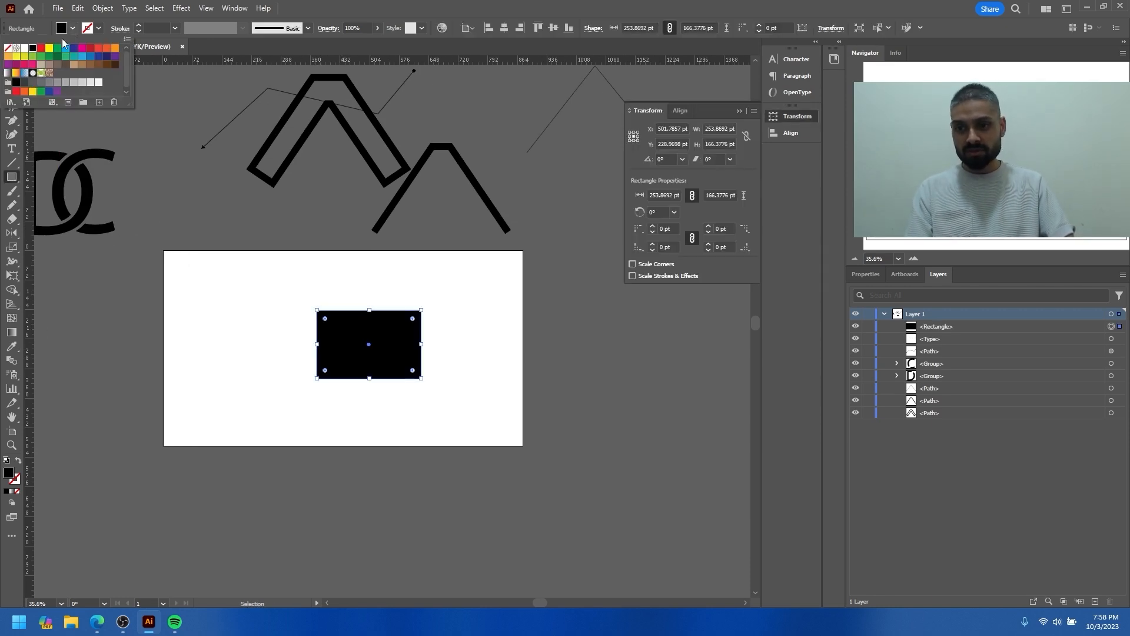
click(8, 48)
click(415, 285)
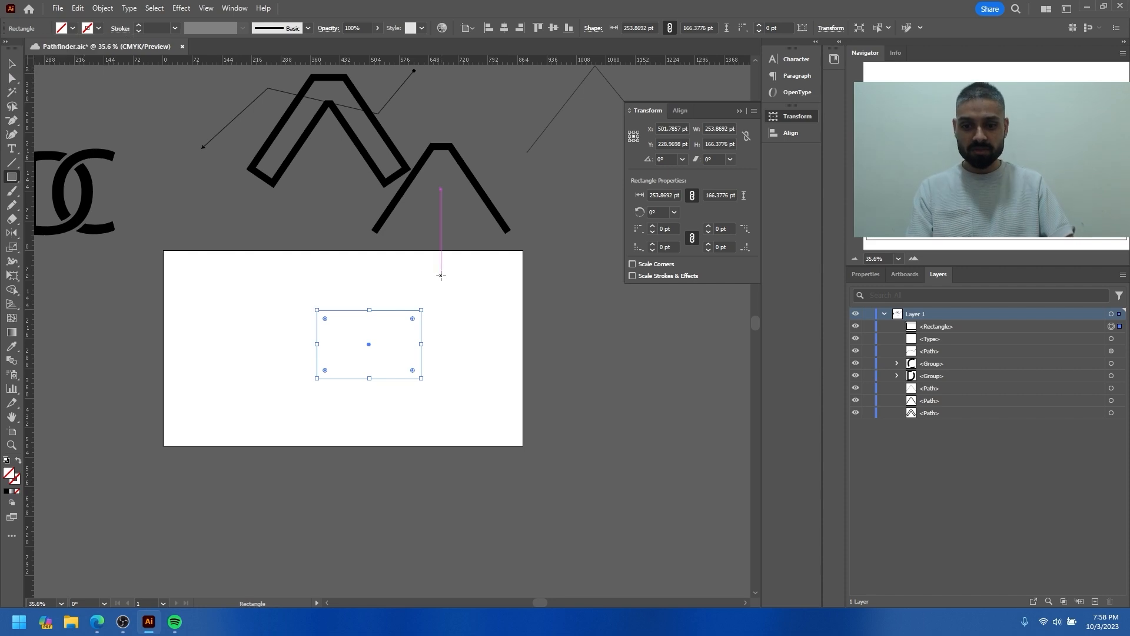
click(442, 277)
click(596, 332)
key(v)
click(436, 290)
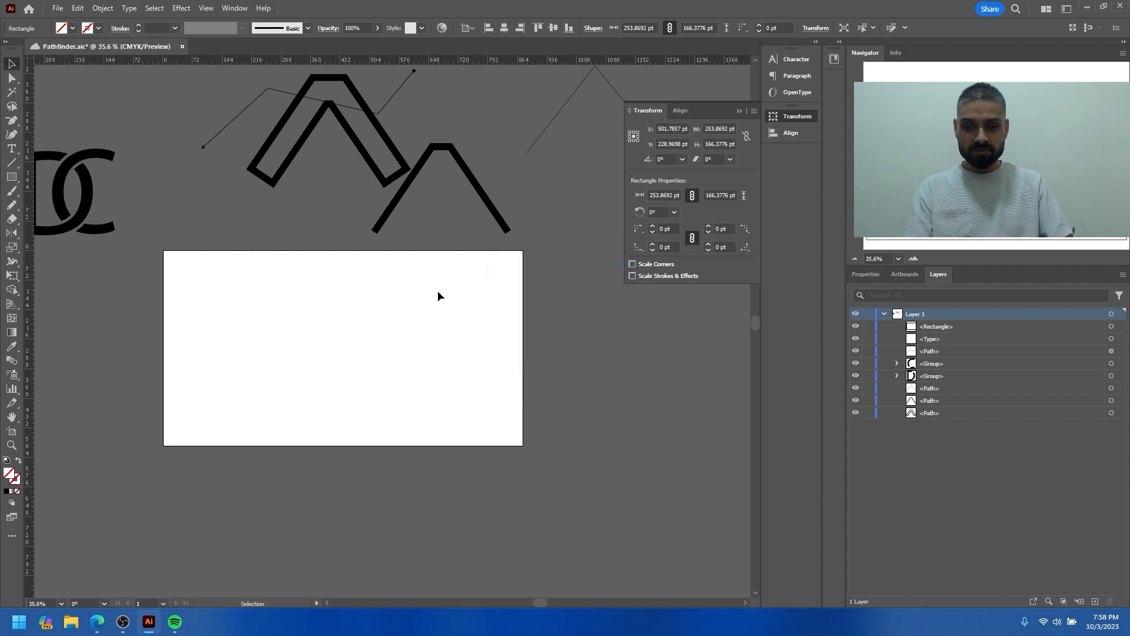
- Draw an unpainted open path of two straight segments beside the rectangle with the Pen tool, and deselect it
key(p)
click(459, 305)
drag(459, 385, 507, 358)
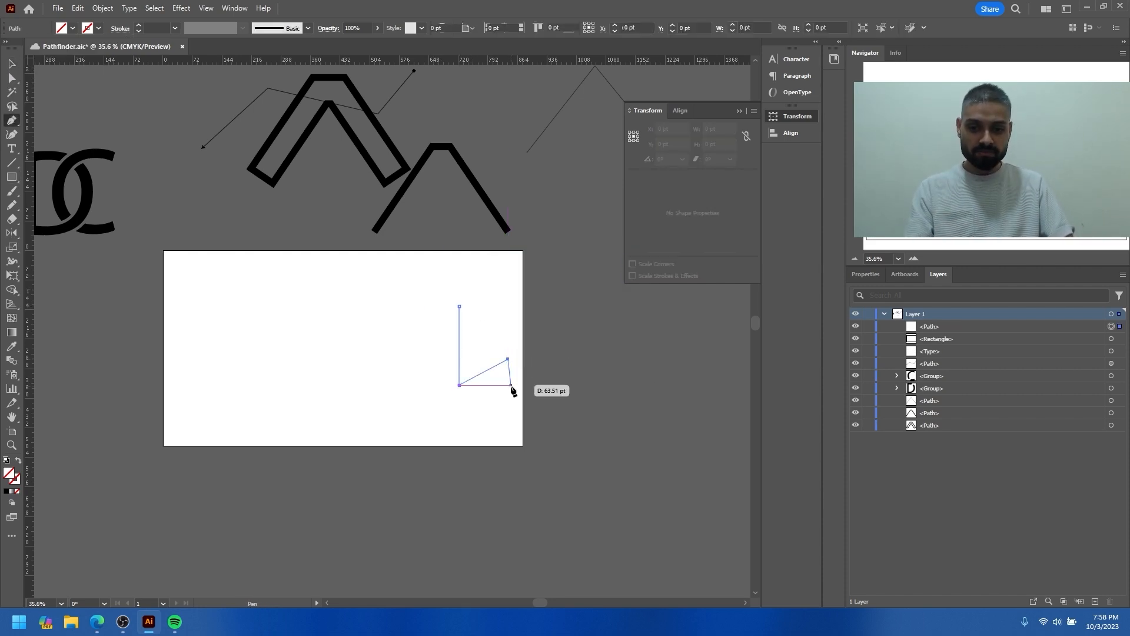
key(v)
click(503, 310)
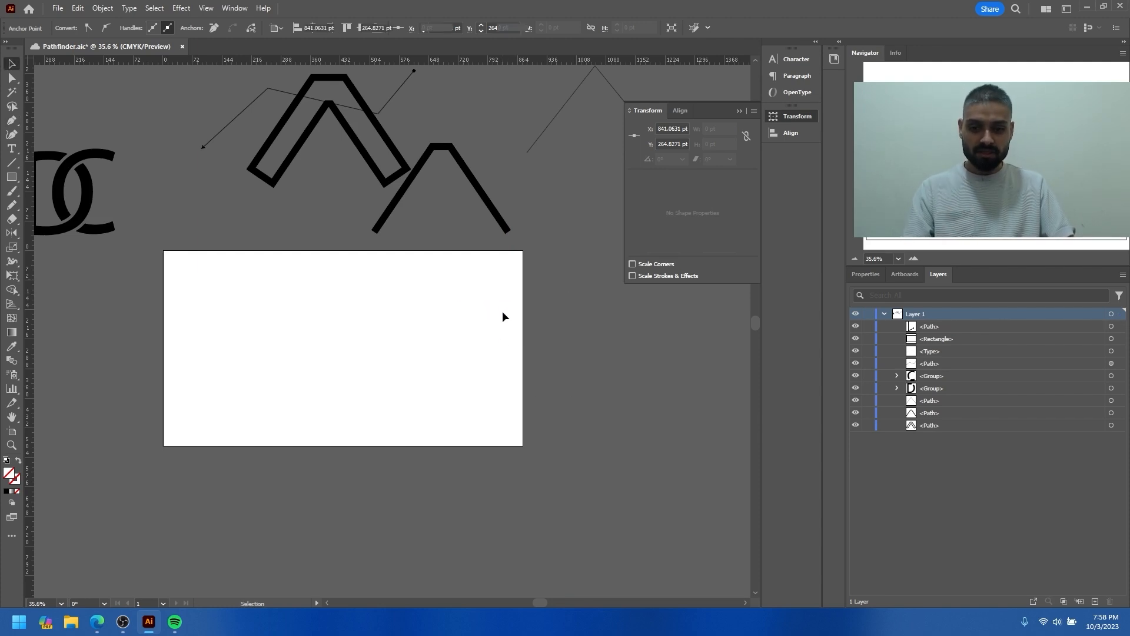
- Locate the invisible objects on the artboard by selecting around them, and clear the selection
drag(176, 259, 572, 431)
click(472, 444)
drag(194, 263, 519, 447)
click(474, 442)
- Inspect the unpainted objects and the empty text object in Outline view, and return to Preview
key(a)
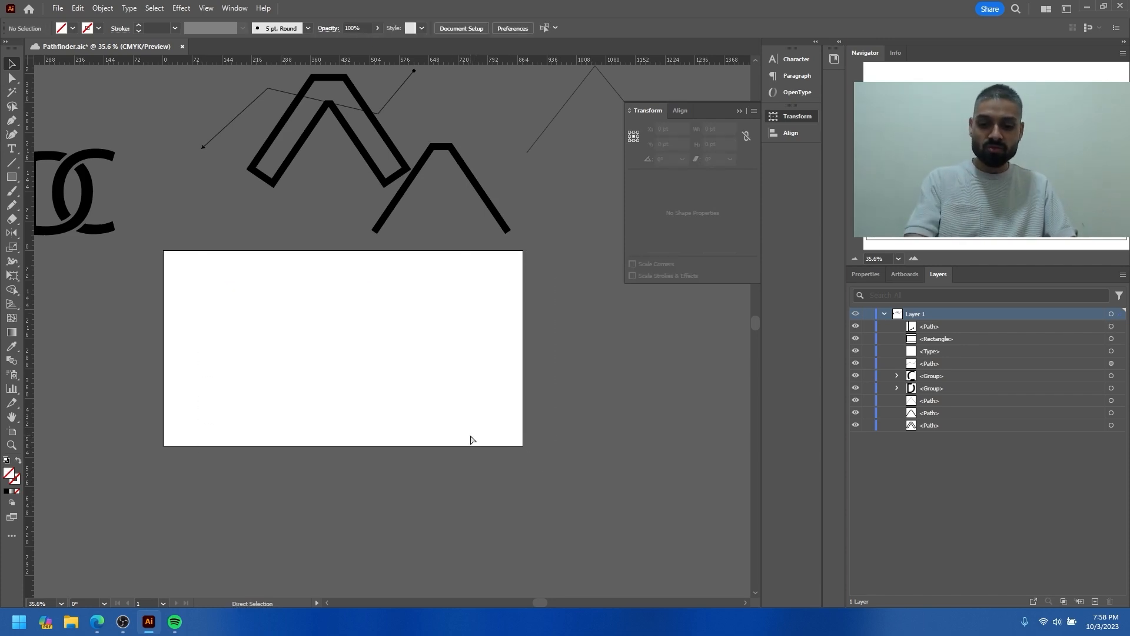
key(ctrl+y)
key(v)
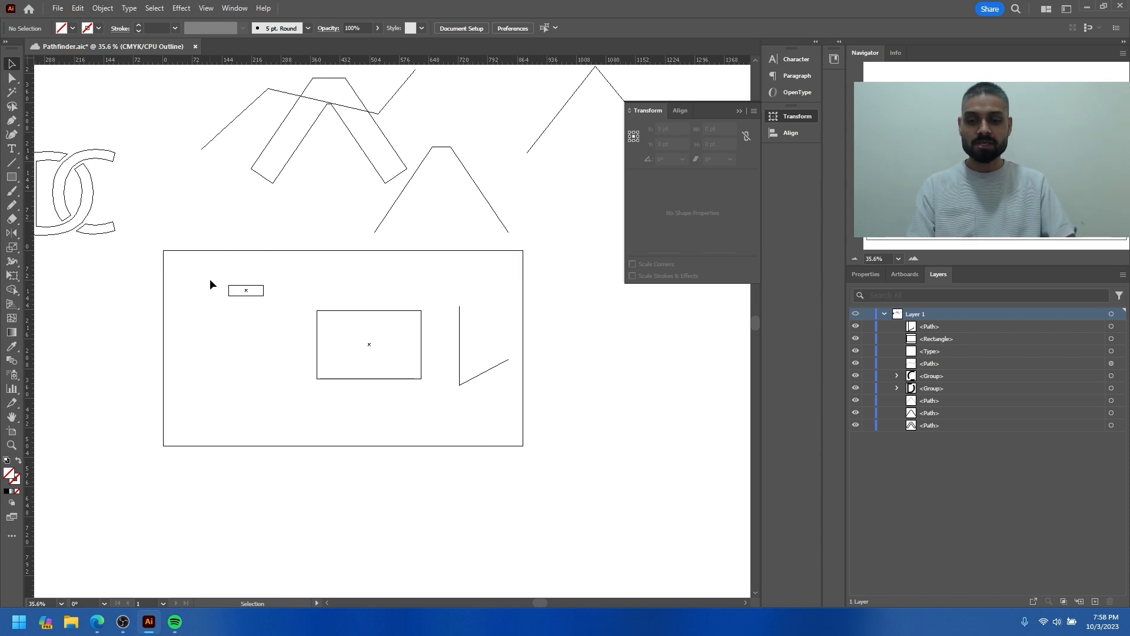
drag(210, 267, 504, 419)
key(ctrl+y)
click(504, 419)
- Select the empty text object, the rectangle and the open path together in Preview, and deselect them
drag(195, 265, 508, 398)
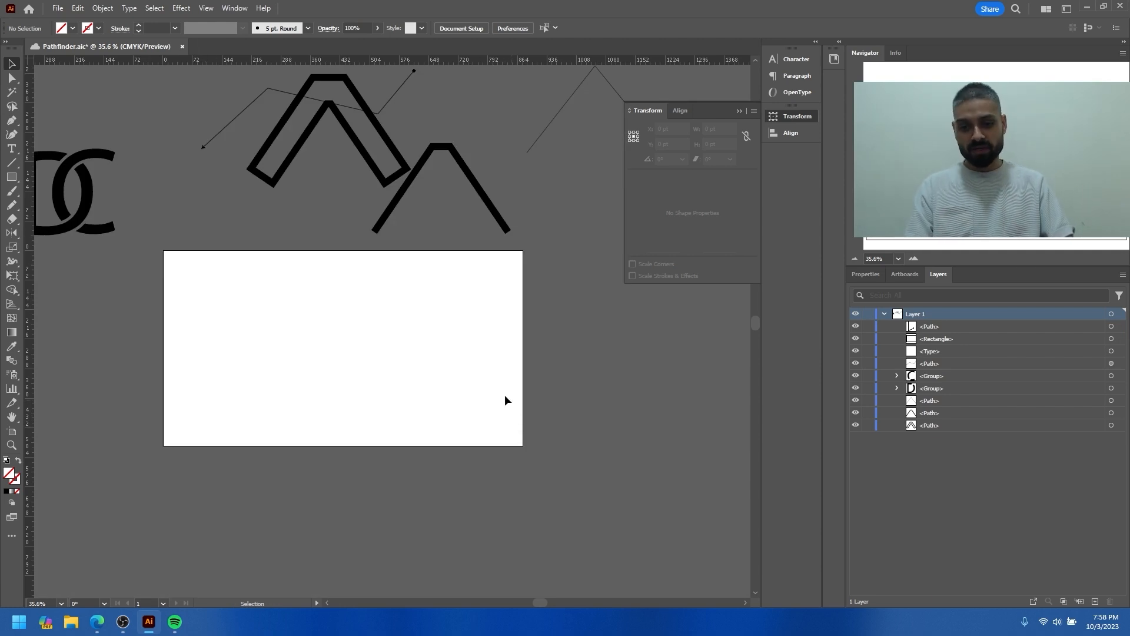
drag(194, 250, 542, 418)
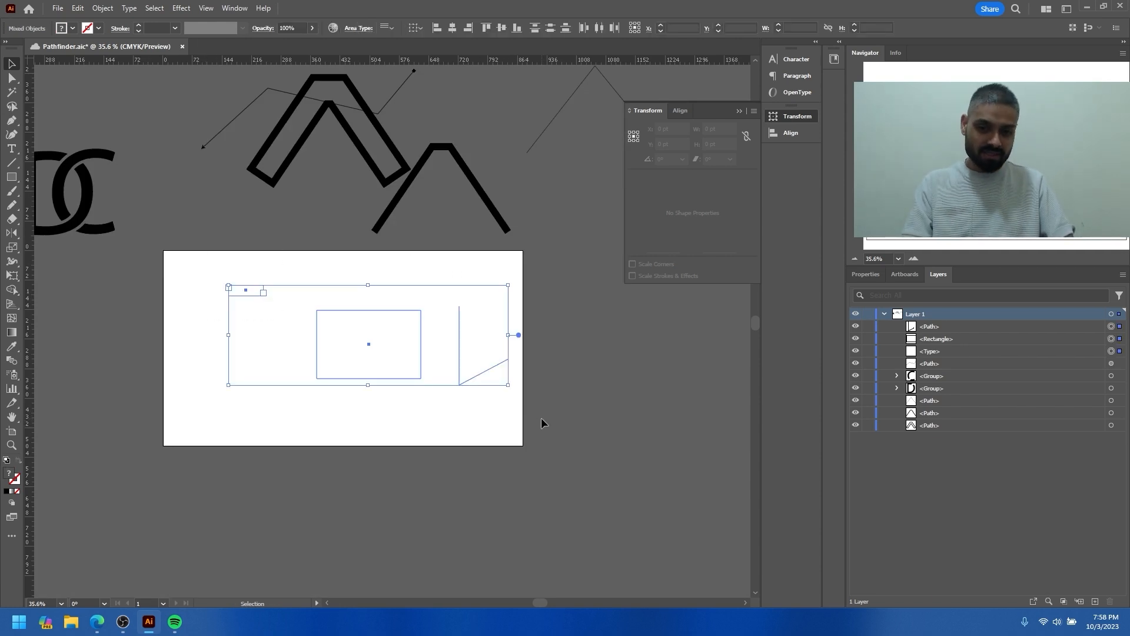
click(495, 422)
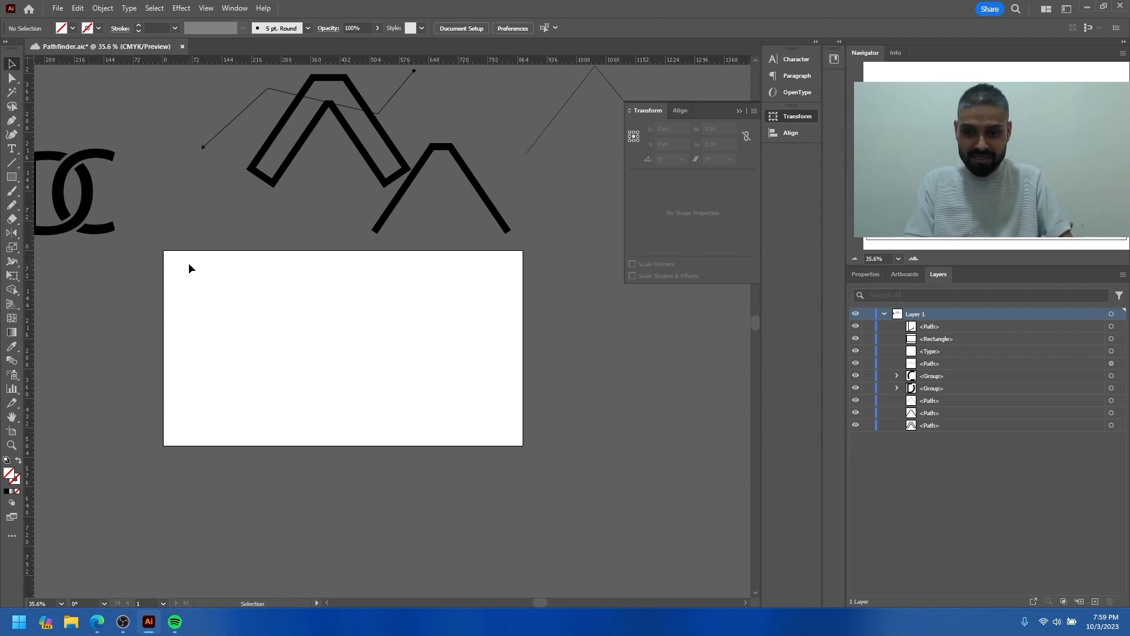
- Run the Clean Up path command to delete stray points, unpainted objects and empty text paths
click(102, 10)
mouse_move(232, 310)
click(293, 457)
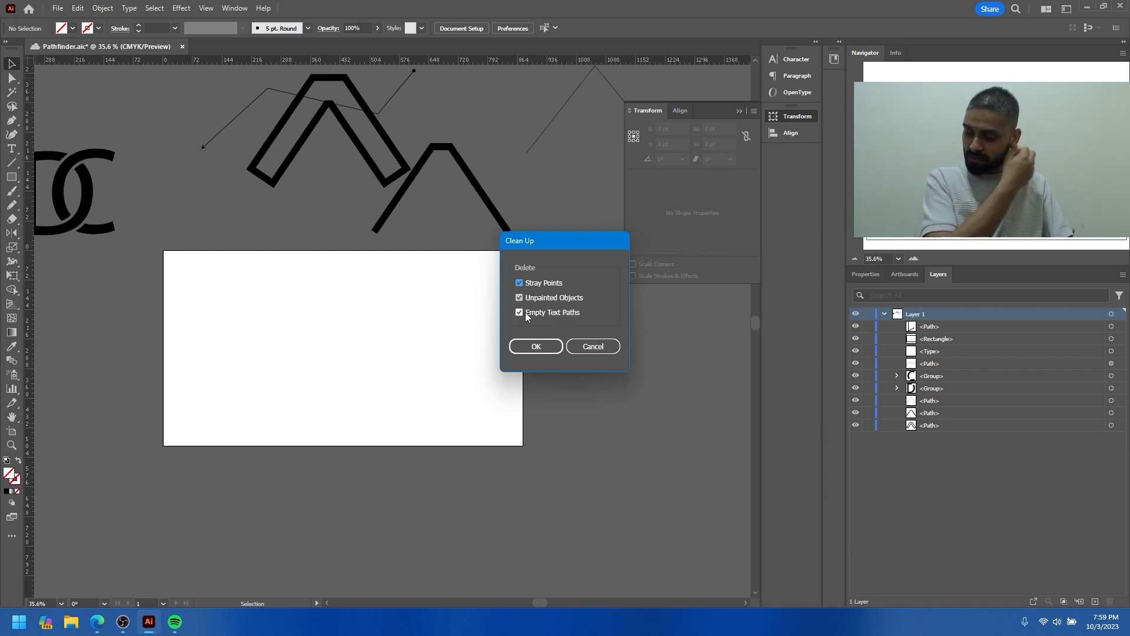
click(536, 347)
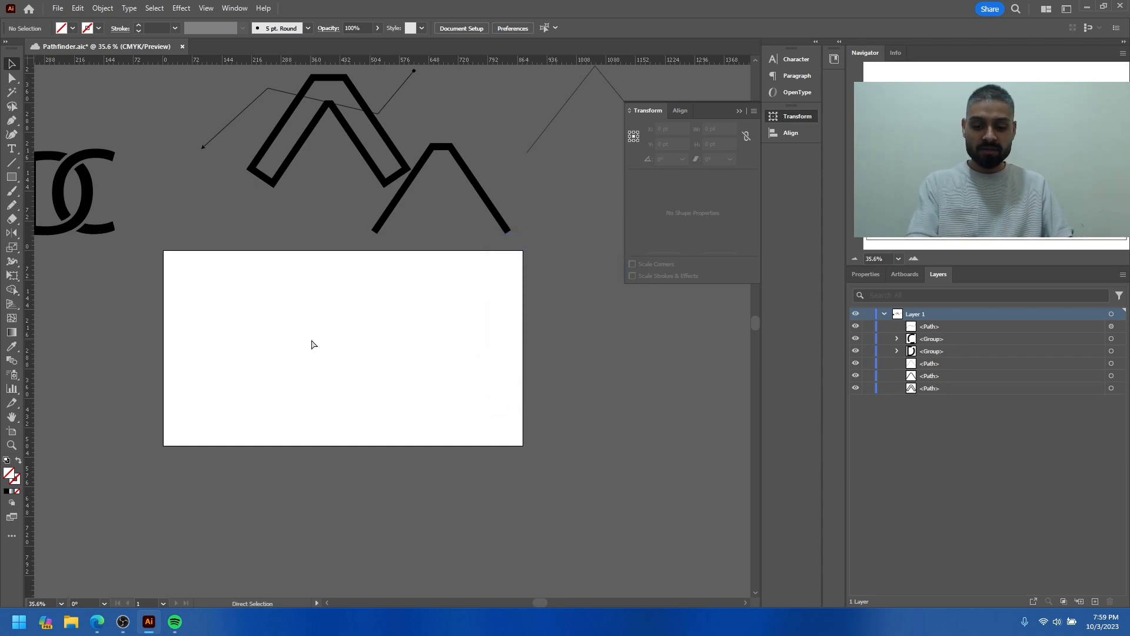
- Check the artboard for leftover objects in Outline view, and return to Preview
key(ctrl+y)
drag(174, 260, 492, 434)
key(ctrl+y)
- Review the artwork above the artboard by selecting the thin peaked path, all objects, and the thin zigzag path
drag(443, 159, 381, 259)
drag(512, 193, 452, 178)
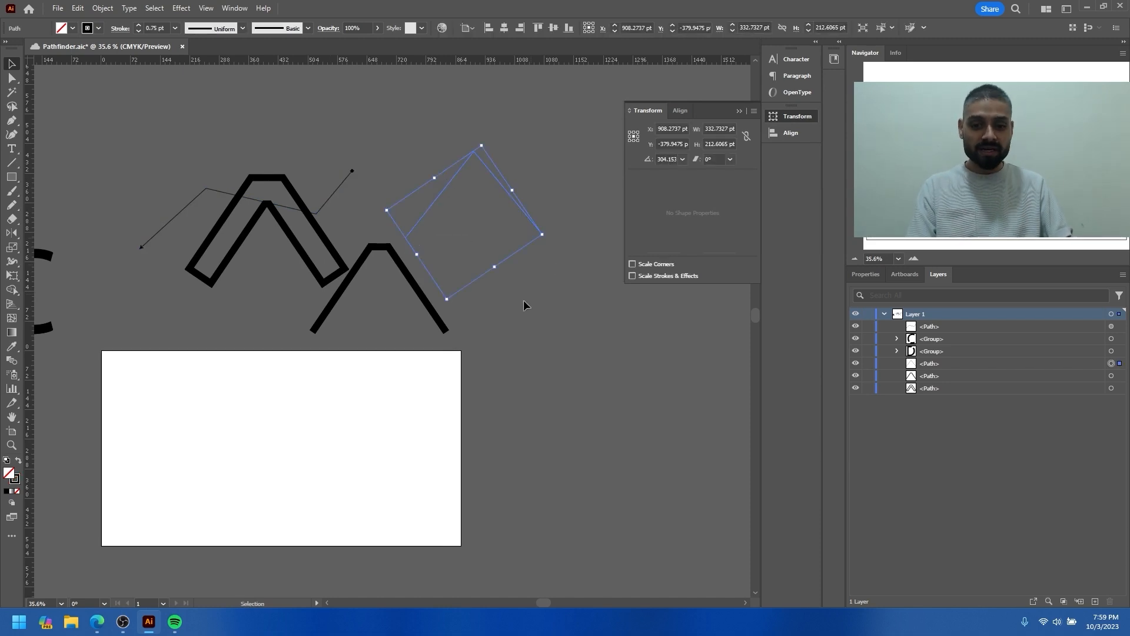
scroll(539, 302, down, 1)
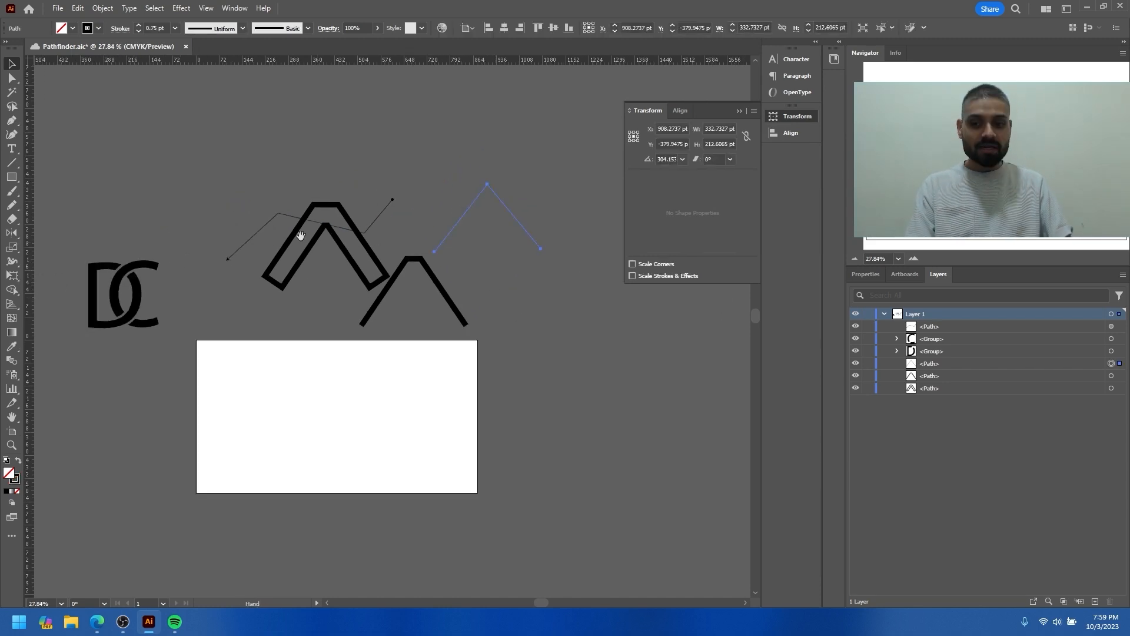
key(ctrl+a)
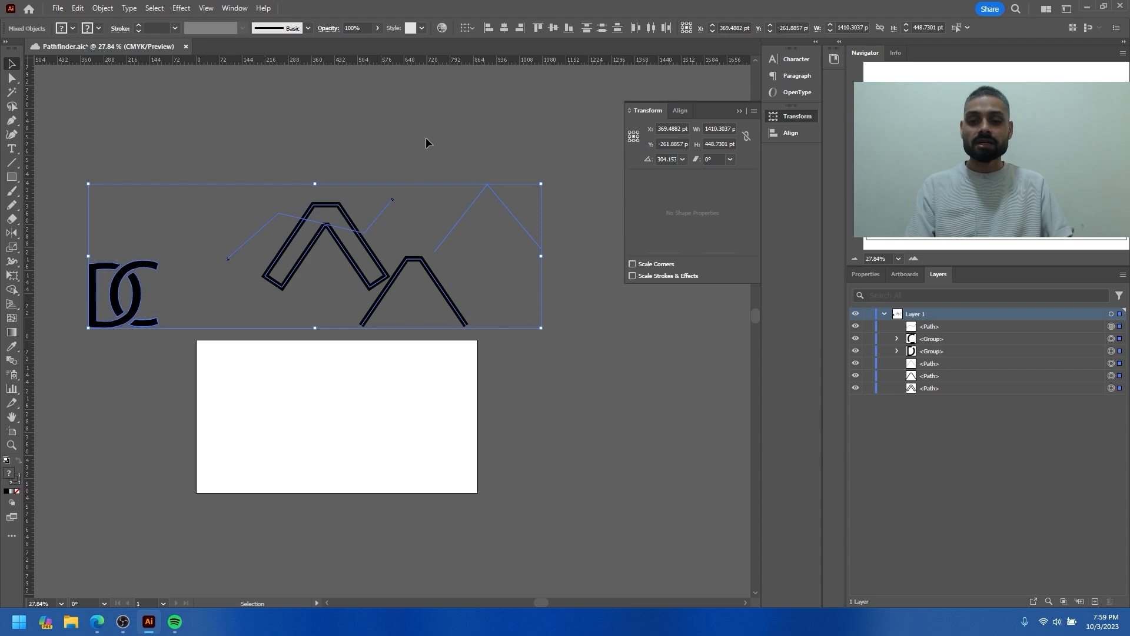
click(427, 139)
click(382, 213)
scroll(382, 215, up, 3)
drag(254, 187, 259, 262)
scroll(332, 278, down, 1)
scroll(482, 327, down, 2)
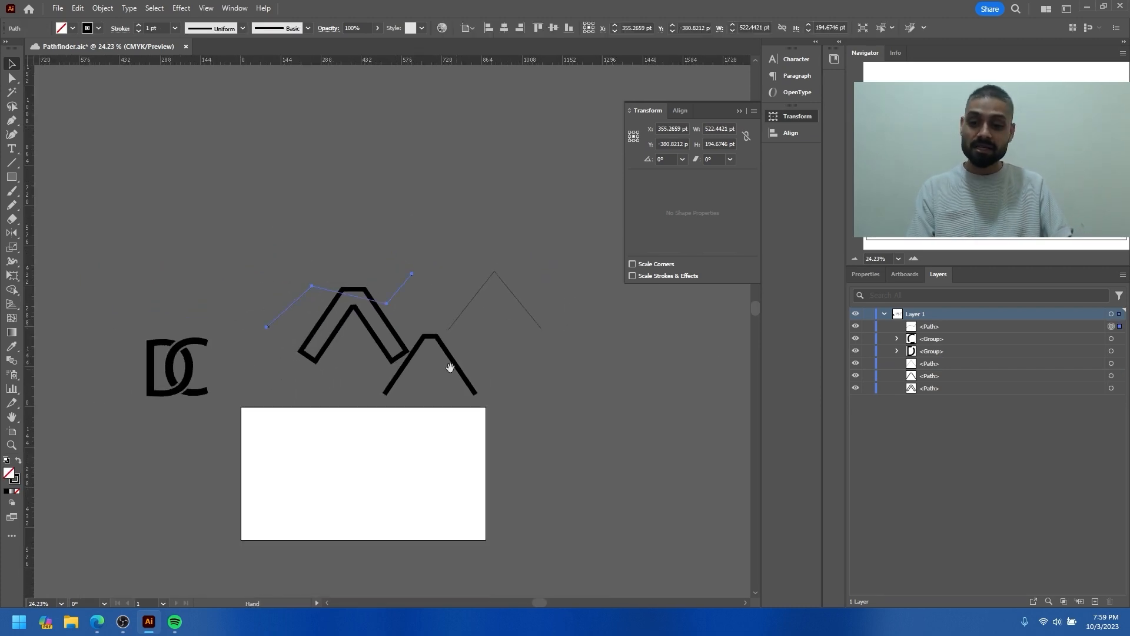